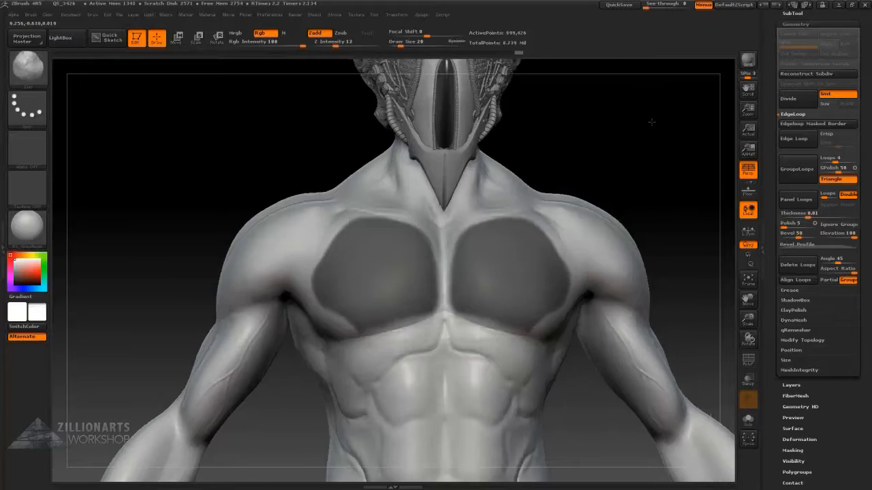
Extend the pectoral masks with a diagonal strap running up towards each shoulder.
{"action": "mouse_move", "coordinate": [708, 136]}
{"action": "left_mouse_down"}
{"action": "mouse_move", "coordinate": [671, 132]}
{"action": "mouse_move", "coordinate": [682, 132]}
{"action": "left_mouse_up"}
{"action": "left_click_drag", "start_coordinate": [576, 204], "coordinate": [592, 208], "text": "ctrl"}
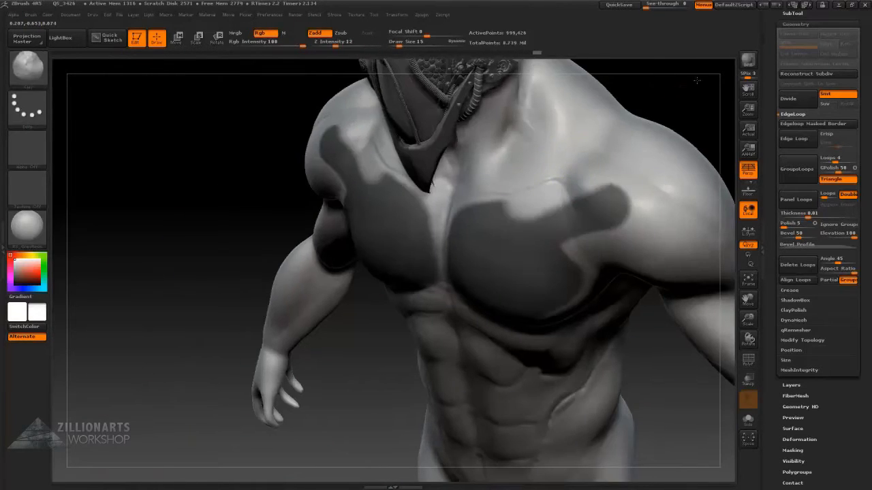
{"action": "key", "text": "space"}
{"action": "key", "text": "ctrl"}
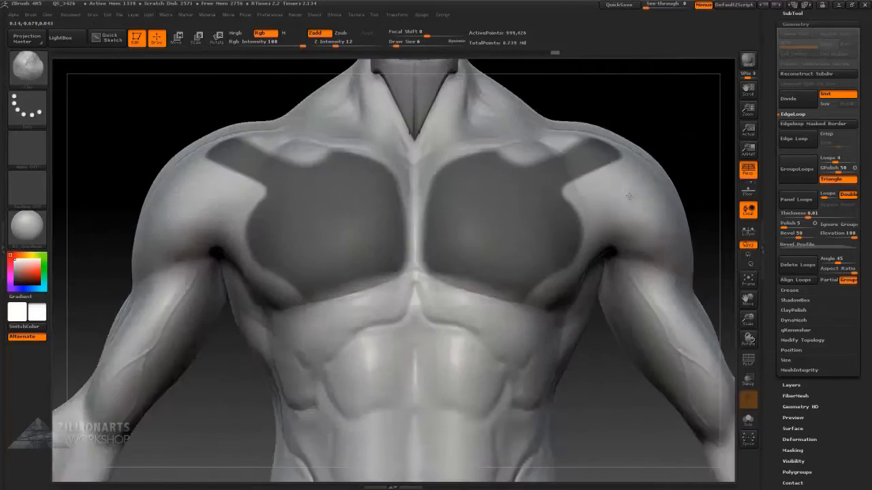
Erase round notches from the inner, lower and outer edges of both pectoral masks, using a draw size of 10.
{"action": "key", "text": "space"}
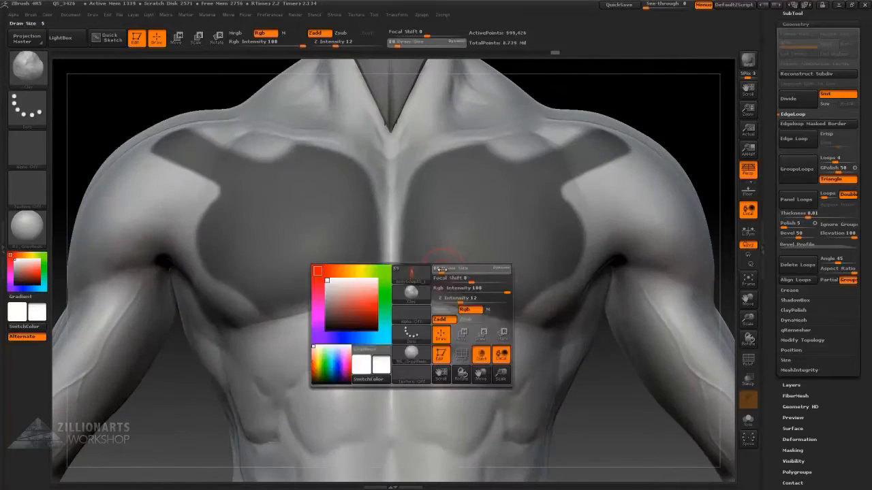
{"action": "key", "text": "ctrl"}
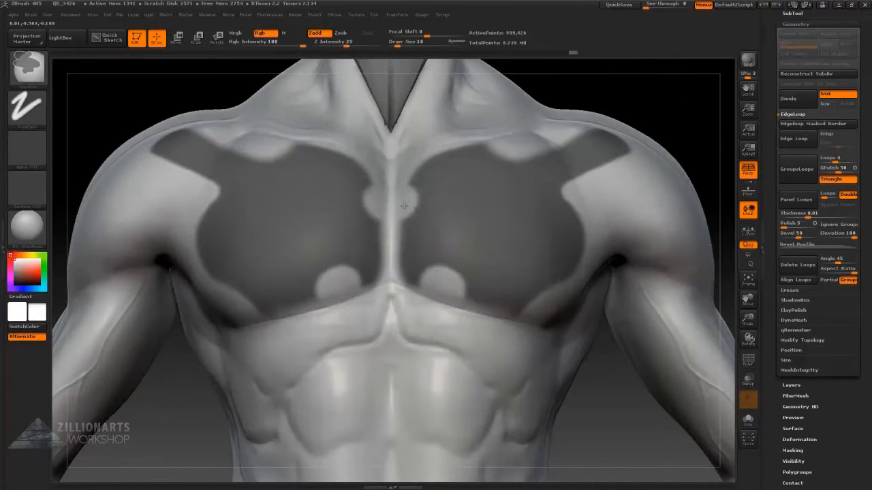
{"action": "left_click_drag", "start_coordinate": [701, 204], "coordinate": [664, 183]}
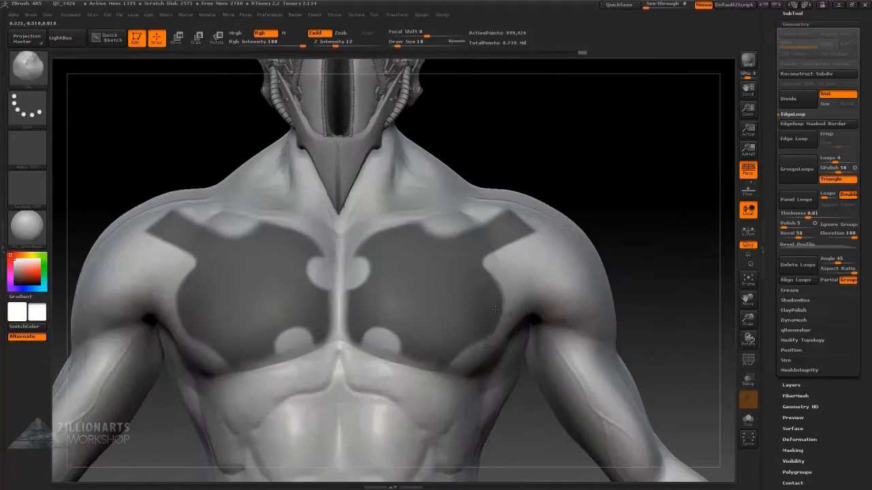
{"action": "key", "text": "ctrl"}
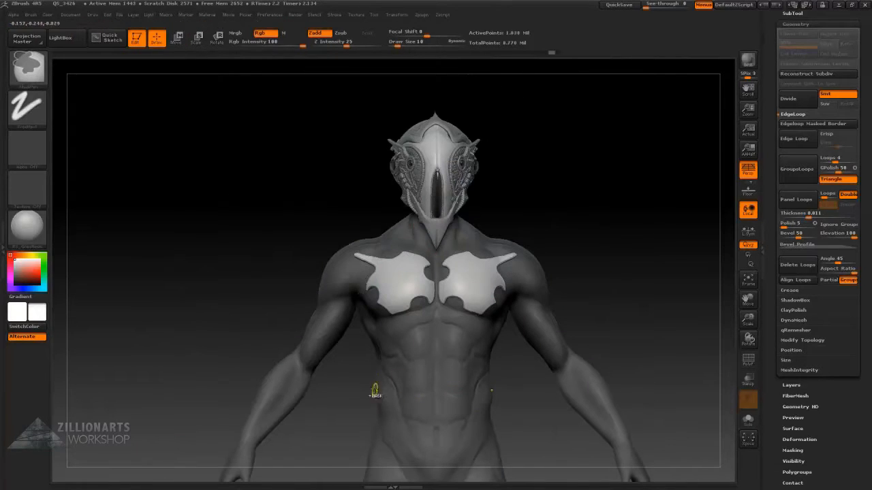
Mask the chest plates except for their shoulder straps and move the strap tips up off the shoulders.
{"action": "left_click_drag", "start_coordinate": [365, 372], "coordinate": [525, 264], "text": "ctrl"}
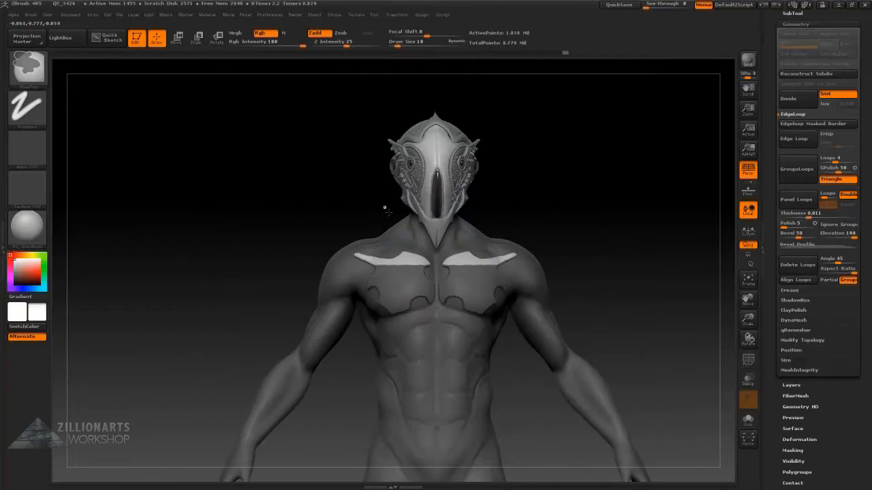
{"action": "left_click_drag", "start_coordinate": [384, 206], "coordinate": [484, 298], "text": "ctrl"}
{"action": "scroll", "coordinate": [542, 219], "scroll_direction": "up", "scroll_amount": 3}
{"action": "key", "text": "w"}
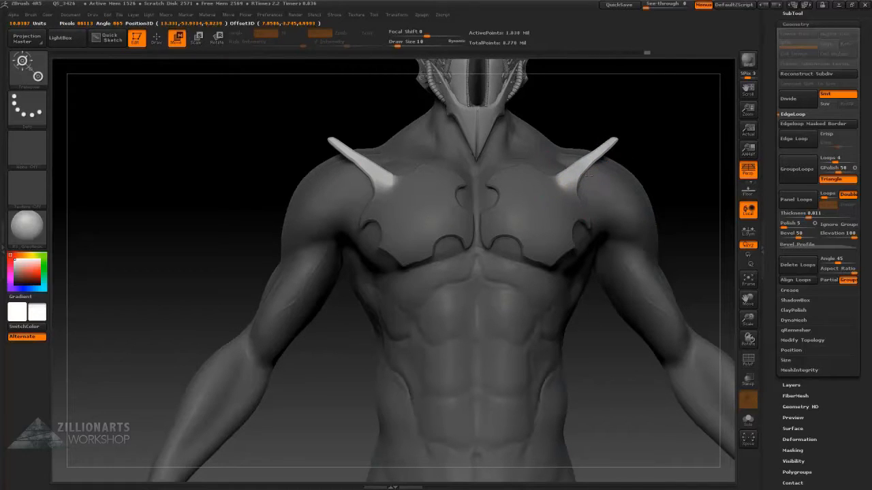
{"action": "key", "text": "q"}
Bend the raised strap tips back along the shoulders with a Move brush at draw size 42, and render a best-quality preview.
{"action": "left_click_drag", "start_coordinate": [636, 150], "coordinate": [583, 171]}
{"action": "key", "text": "b"}
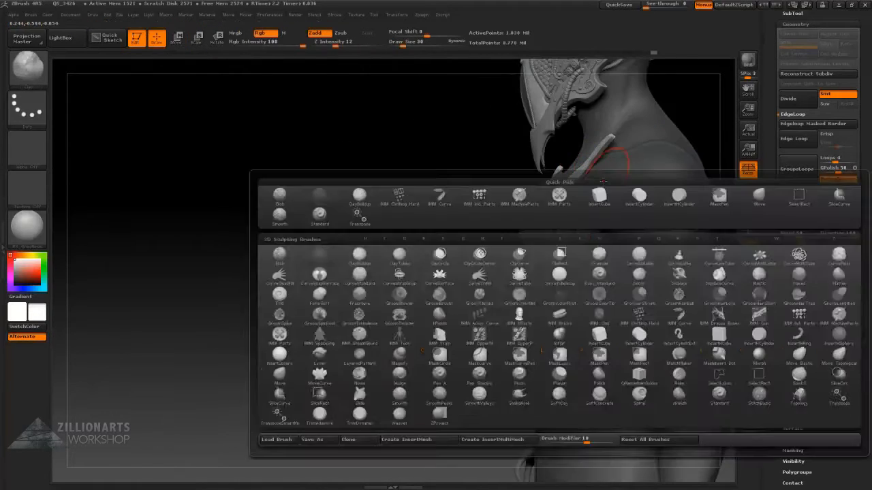
{"action": "key", "text": "c"}
{"action": "key", "text": "b"}
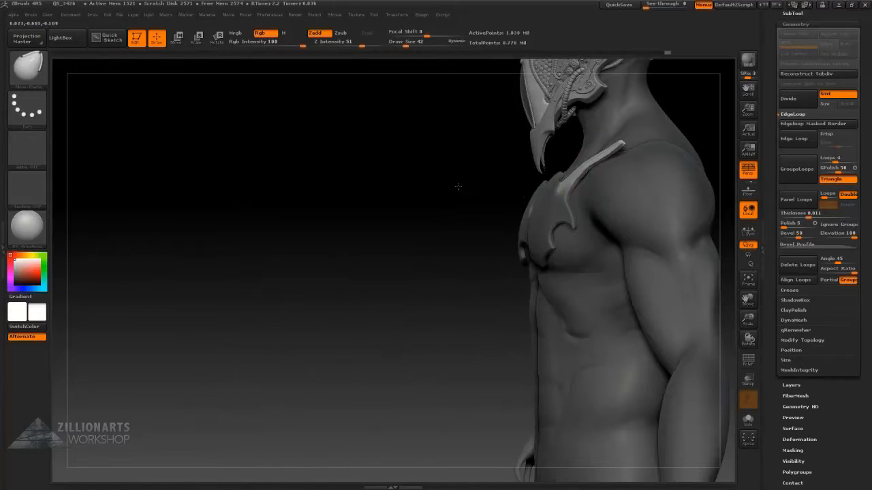
{"action": "left_click_drag", "start_coordinate": [458, 186], "coordinate": [660, 189]}
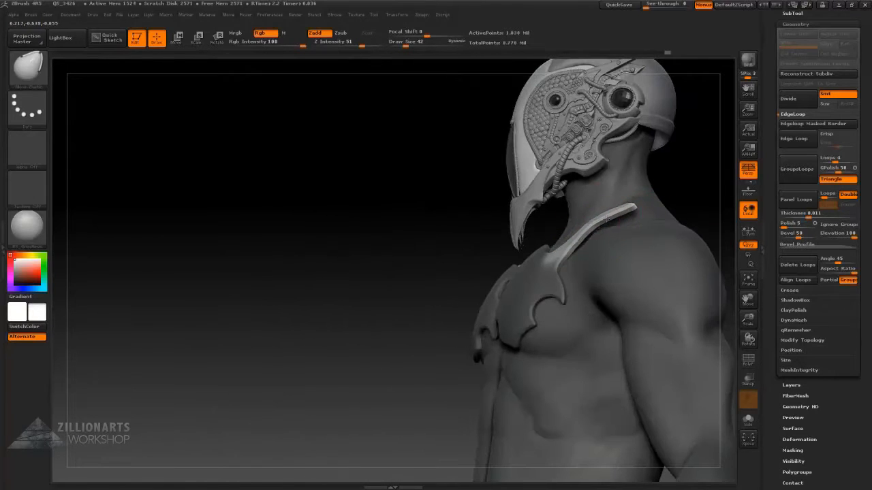
{"action": "left_click_drag", "start_coordinate": [606, 218], "coordinate": [737, 65]}
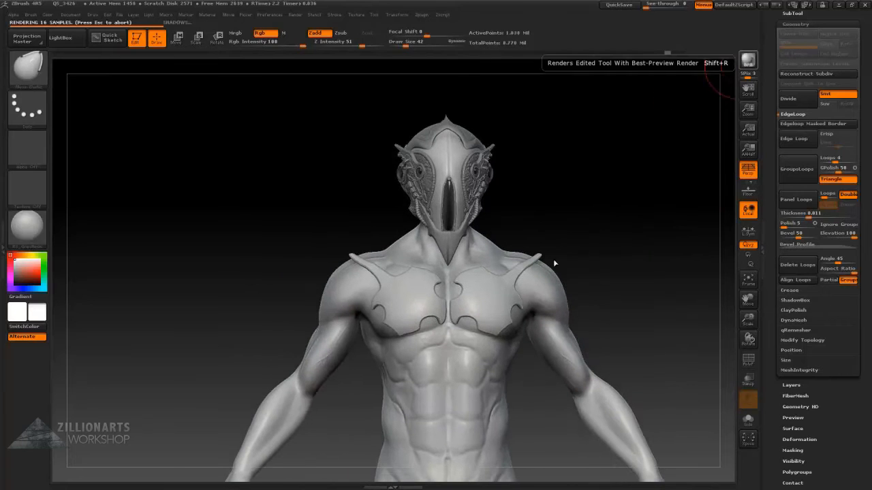
Mask a circle in the middle of each chest plate and erase round notches from its rim with draw size 9.
{"action": "left_click_drag", "start_coordinate": [618, 192], "coordinate": [647, 105]}
{"action": "key", "text": "space"}
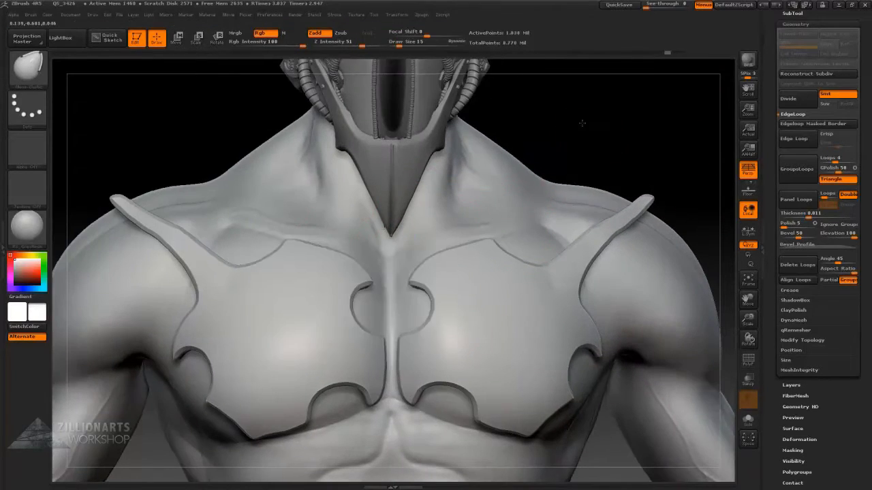
{"action": "mouse_move", "coordinate": [572, 170]}
{"action": "left_mouse_down"}
{"action": "mouse_move", "coordinate": [598, 144]}
{"action": "mouse_move", "coordinate": [626, 197]}
{"action": "mouse_move", "coordinate": [605, 208]}
{"action": "mouse_move", "coordinate": [502, 166]}
{"action": "mouse_move", "coordinate": [364, 236]}
{"action": "mouse_move", "coordinate": [353, 252]}
{"action": "left_mouse_up"}
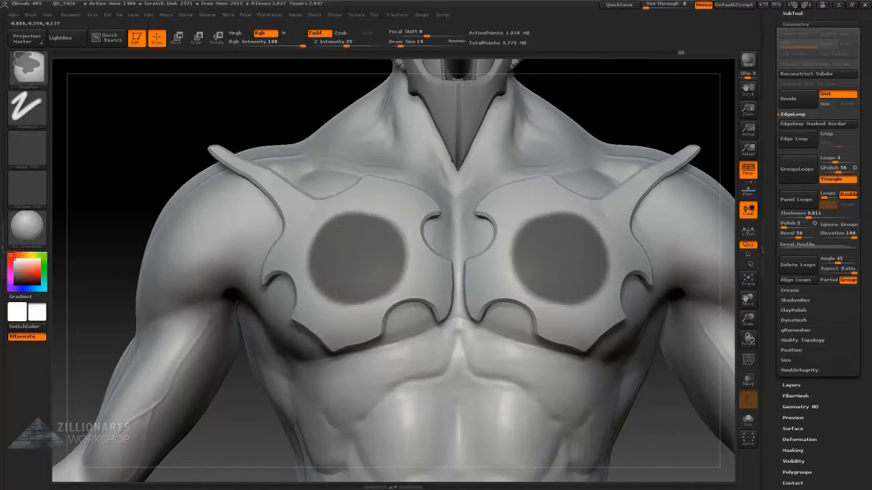
{"action": "mouse_move", "coordinate": [467, 189]}
{"action": "left_mouse_down"}
{"action": "mouse_move", "coordinate": [545, 54]}
{"action": "mouse_move", "coordinate": [225, 259]}
{"action": "left_mouse_up"}
{"action": "key", "text": "space"}
{"action": "key", "text": "s"}
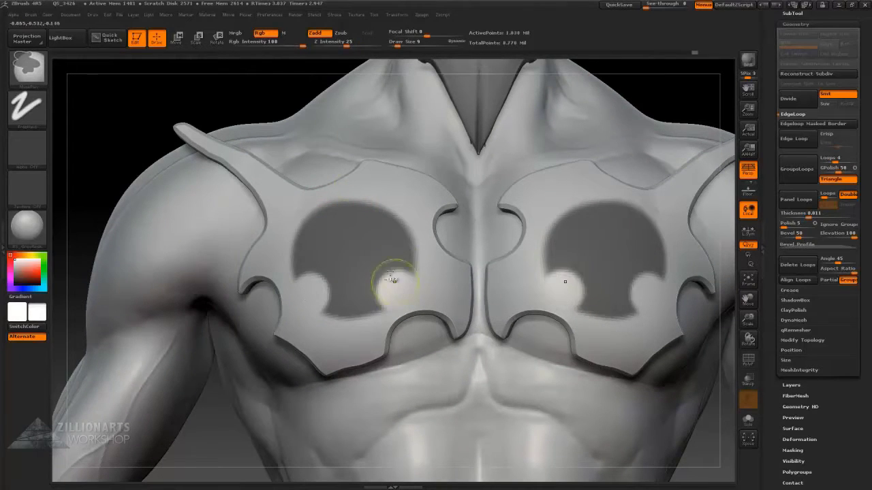
{"action": "key", "text": "f"}
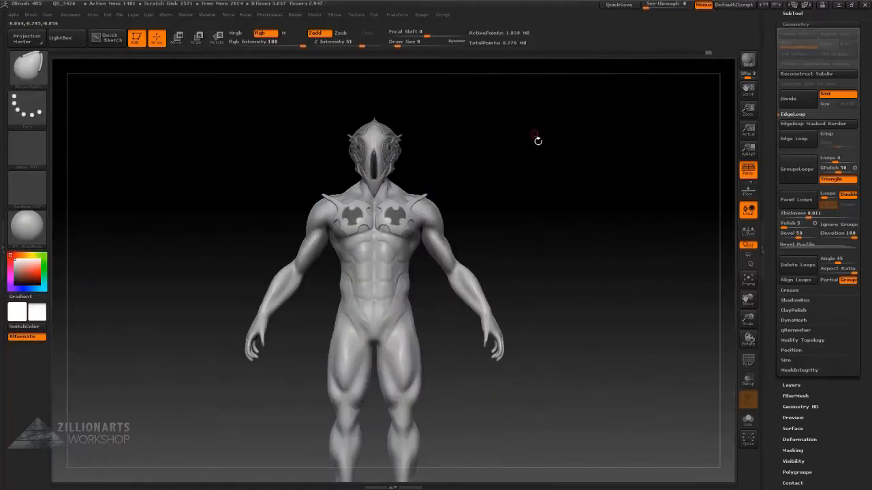
Isolate the notched emblem shapes of both chest plates and adjust which of their polygons are visible.
{"action": "left_click_drag", "start_coordinate": [535, 150], "coordinate": [647, 231], "text": "alt"}
{"action": "left_click", "coordinate": [382, 320], "text": "ctrl+shift"}
{"action": "mouse_move", "coordinate": [652, 199]}
{"action": "left_mouse_down"}
{"action": "mouse_move", "coordinate": [259, 249]}
{"action": "mouse_move", "coordinate": [354, 231]}
{"action": "mouse_move", "coordinate": [562, 316]}
{"action": "mouse_move", "coordinate": [508, 224]}
{"action": "mouse_move", "coordinate": [487, 218]}
{"action": "left_mouse_up"}
{"action": "key", "text": "b"}
{"action": "key", "text": "s"}
{"action": "key", "text": "t"}
{"action": "left_click_drag", "start_coordinate": [570, 229], "coordinate": [639, 252]}
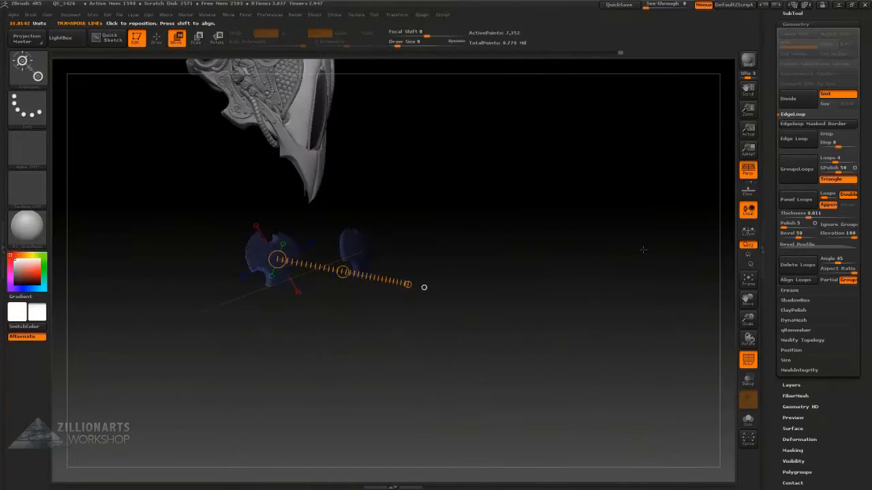
{"action": "scroll", "coordinate": [793, 267], "scroll_direction": "down", "scroll_amount": 5}
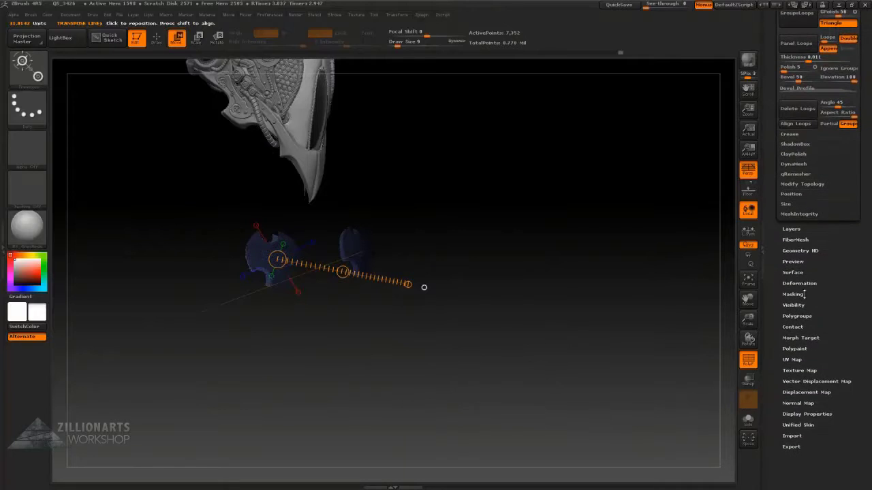
{"action": "left_click", "coordinate": [793, 305]}
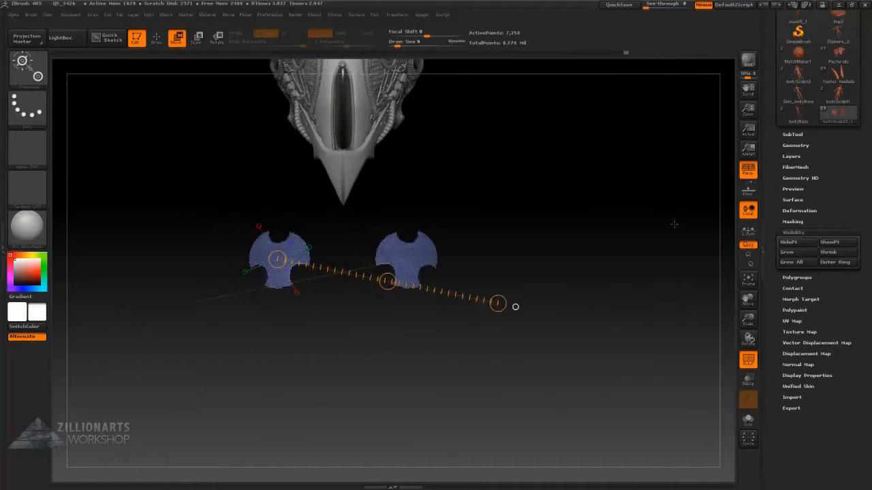
Build raised panels from the isolated emblem shapes with Panel Loops at a thickness of 0.005.
{"action": "left_click", "coordinate": [796, 145]}
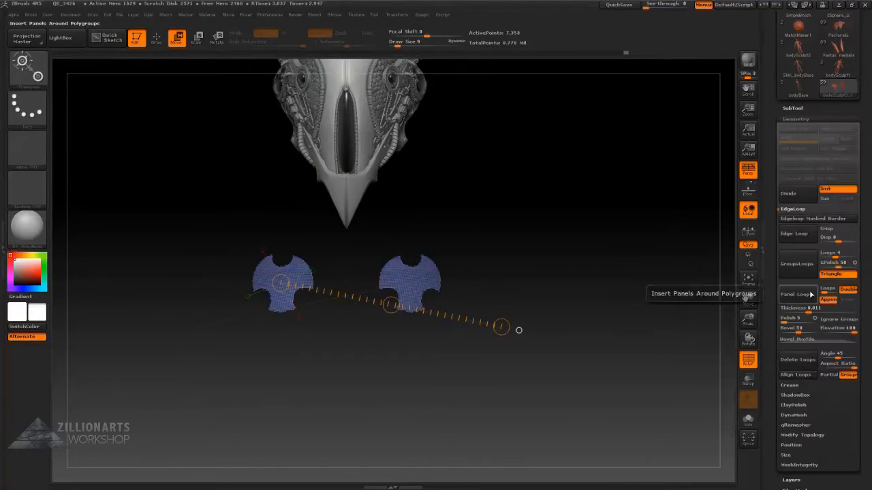
{"action": "key", "text": "q"}
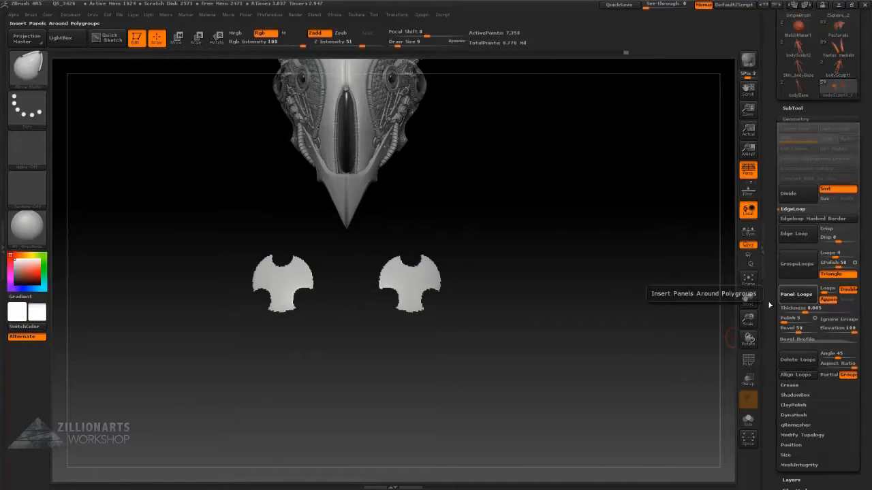
{"action": "left_click", "coordinate": [797, 294]}
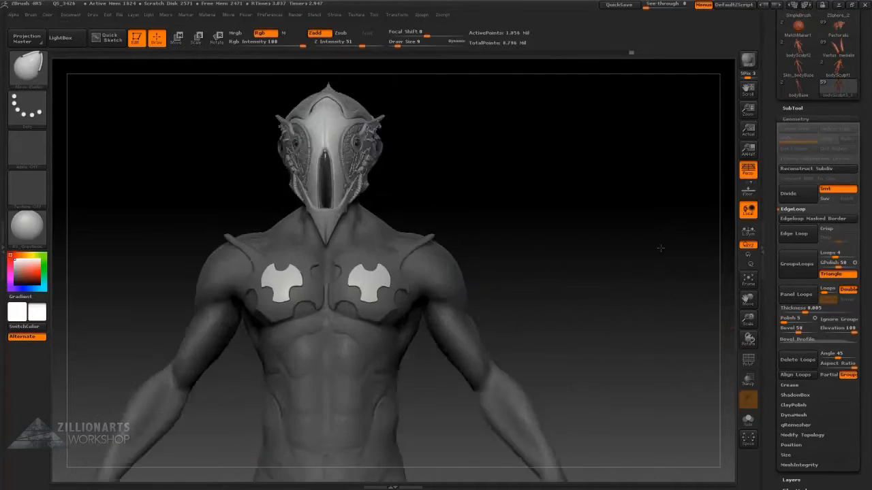
{"action": "mouse_move", "coordinate": [573, 218]}
{"action": "left_mouse_down"}
{"action": "mouse_move", "coordinate": [544, 198]}
{"action": "mouse_move", "coordinate": [571, 221]}
{"action": "mouse_move", "coordinate": [452, 241]}
{"action": "mouse_move", "coordinate": [593, 202]}
{"action": "mouse_move", "coordinate": [604, 192]}
{"action": "mouse_move", "coordinate": [590, 193]}
{"action": "mouse_move", "coordinate": [616, 161]}
{"action": "left_mouse_up"}
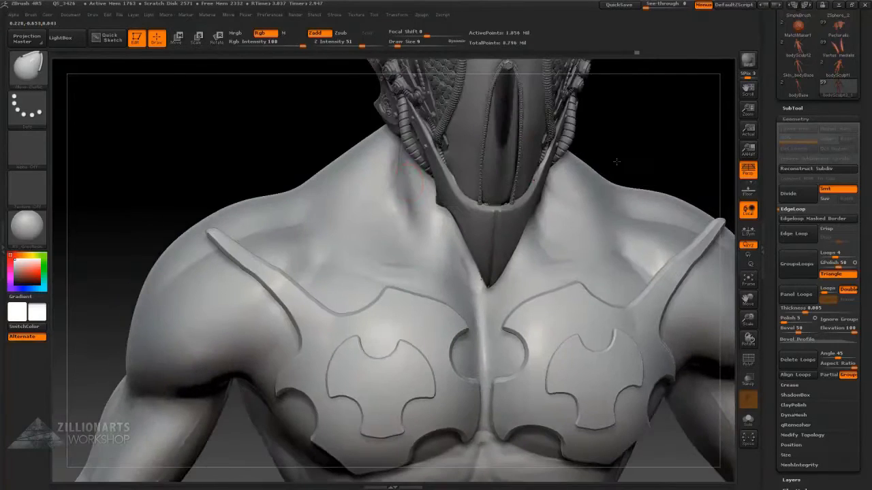
{"action": "key", "text": "b"}
{"action": "key", "text": "c"}
{"action": "key", "text": "b"}
{"action": "key", "text": "space"}
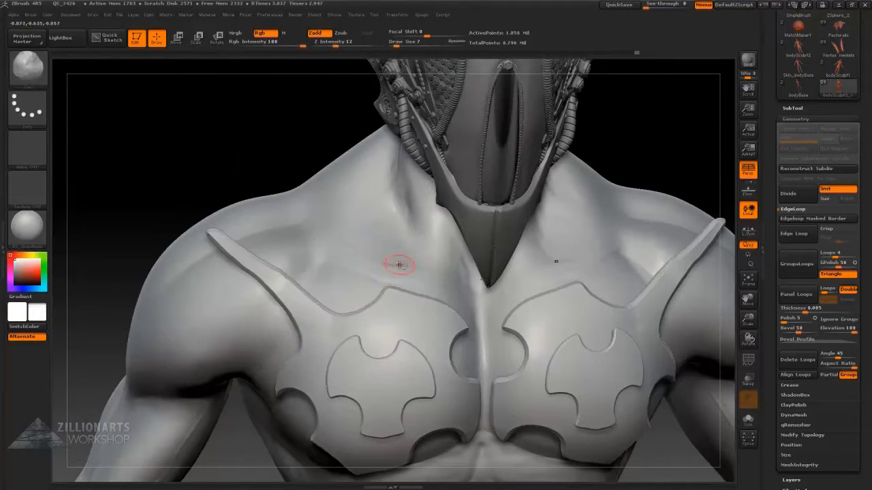
Sculpt a circular recess above each chest plate near the collarbone with the Layer brush at draw size 14.
{"action": "key", "text": "b"}
{"action": "key", "text": "l"}
{"action": "key", "text": "y"}
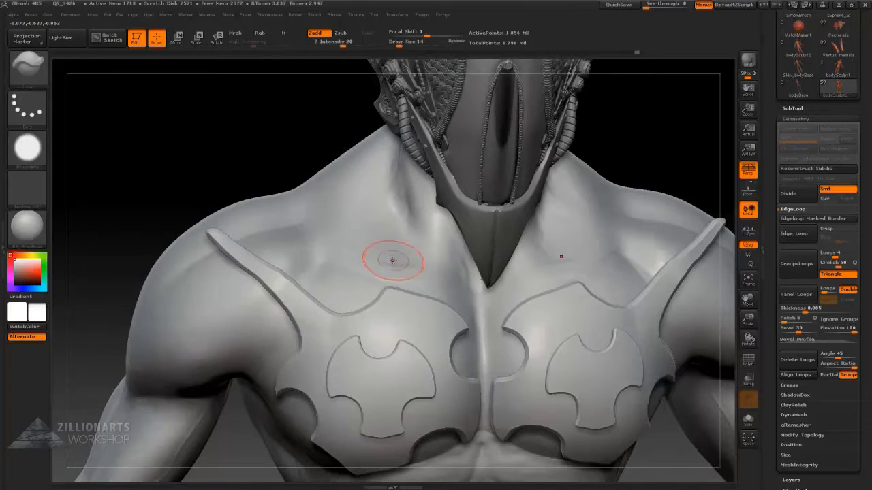
{"action": "key", "text": "f"}
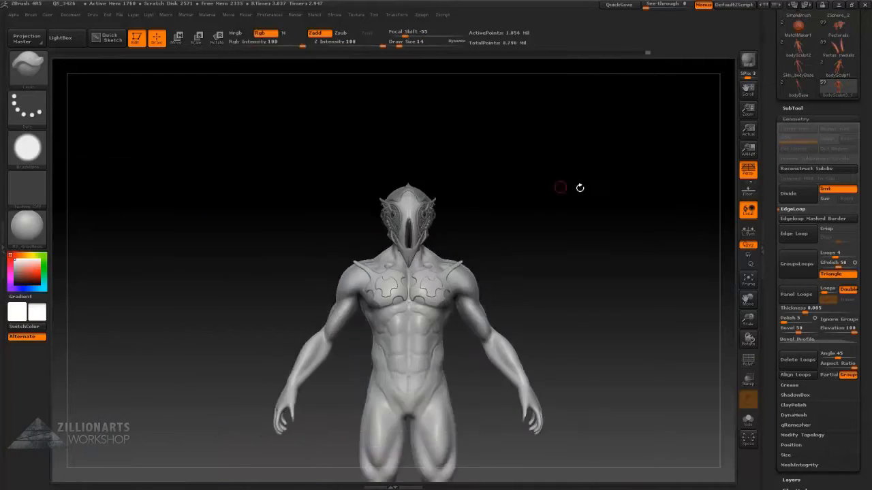
{"action": "left_click_drag", "start_coordinate": [578, 188], "coordinate": [203, 222]}
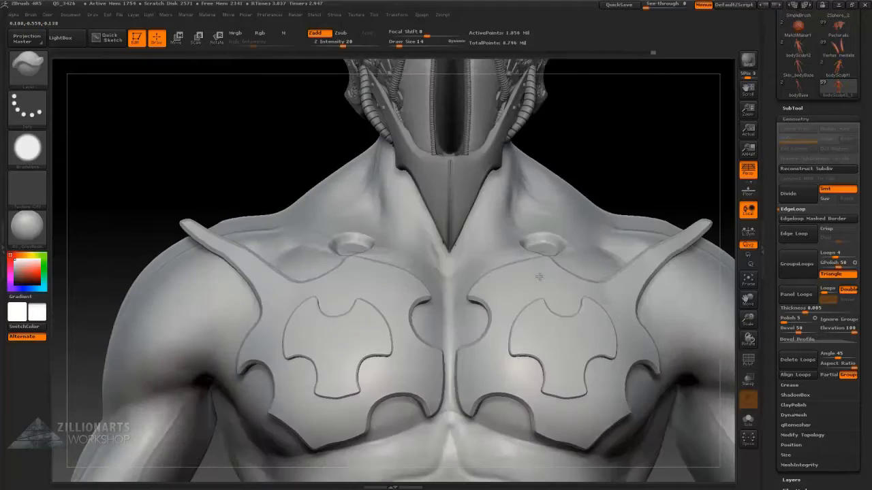
Insert a ring with a toothed opening over the emblem on each chest plate, using the IMM Parts brush.
{"action": "key", "text": "f"}
{"action": "left_click_drag", "start_coordinate": [518, 197], "coordinate": [582, 211], "text": "alt"}
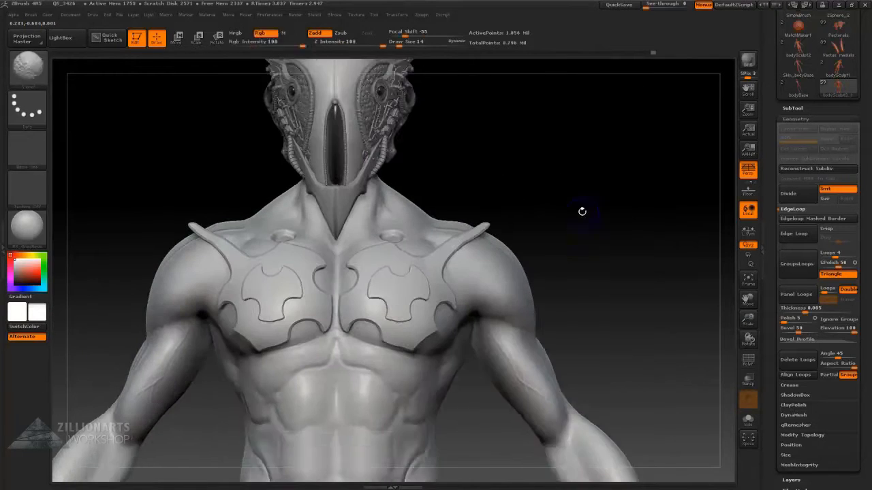
{"action": "key", "text": "b"}
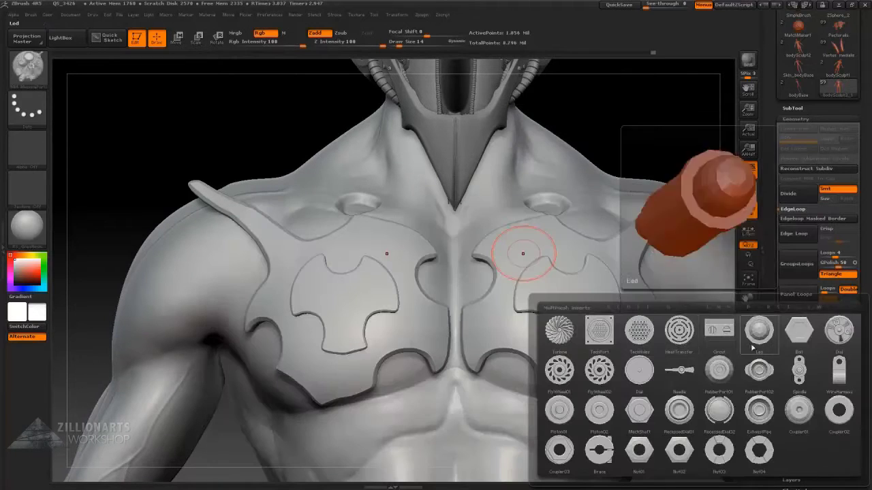
{"action": "left_click", "coordinate": [830, 410]}
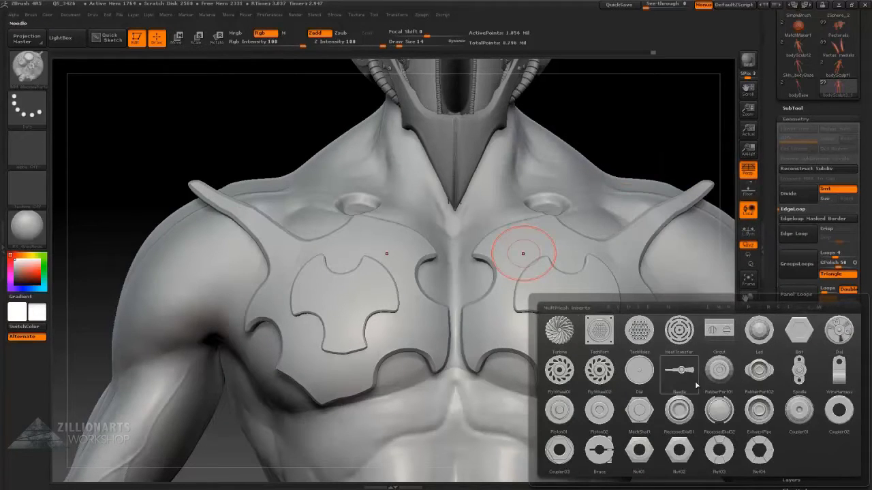
{"action": "key", "text": "b"}
{"action": "left_click", "coordinate": [282, 352]}
{"action": "key", "text": "m"}
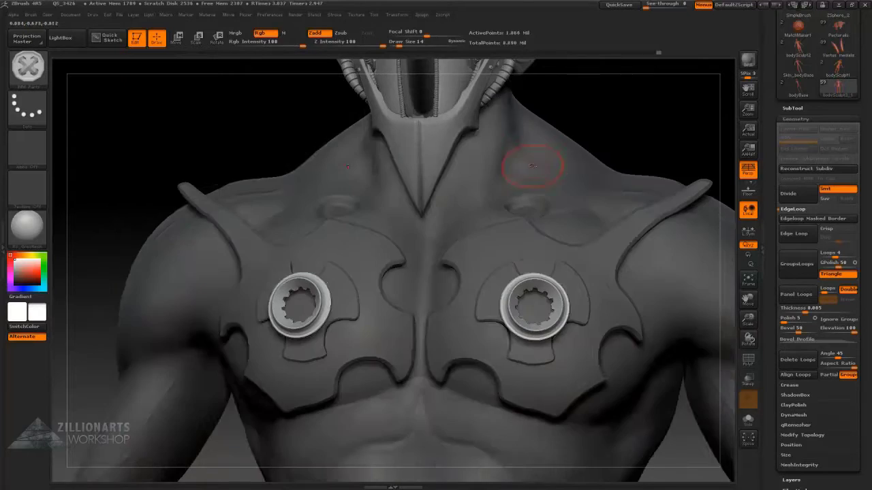
Insert a threaded socket at the centre of each chest ring and move it so it protrudes from the ring.
{"action": "left_click_drag", "start_coordinate": [525, 165], "coordinate": [619, 134], "text": "alt"}
{"action": "mouse_move", "coordinate": [590, 200]}
{"action": "left_mouse_down"}
{"action": "mouse_move", "coordinate": [596, 188]}
{"action": "mouse_move", "coordinate": [491, 228]}
{"action": "mouse_move", "coordinate": [545, 177]}
{"action": "mouse_move", "coordinate": [653, 109]}
{"action": "left_mouse_up"}
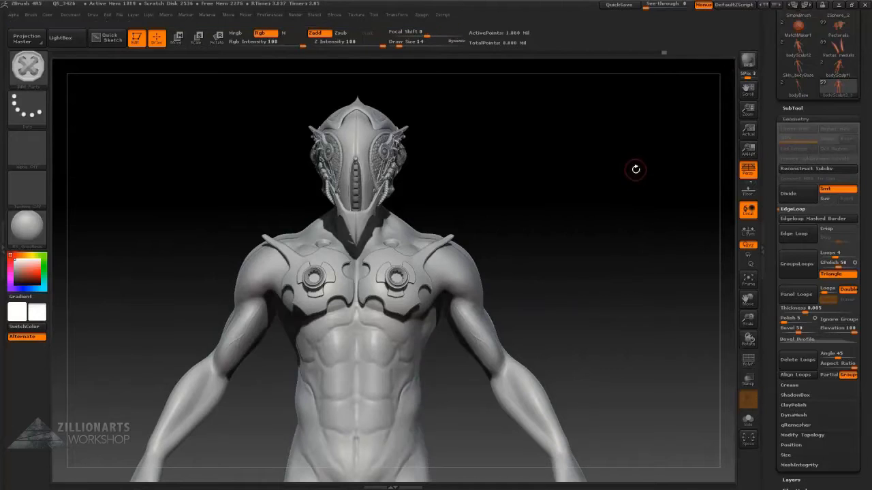
{"action": "left_click_drag", "start_coordinate": [587, 173], "coordinate": [389, 233]}
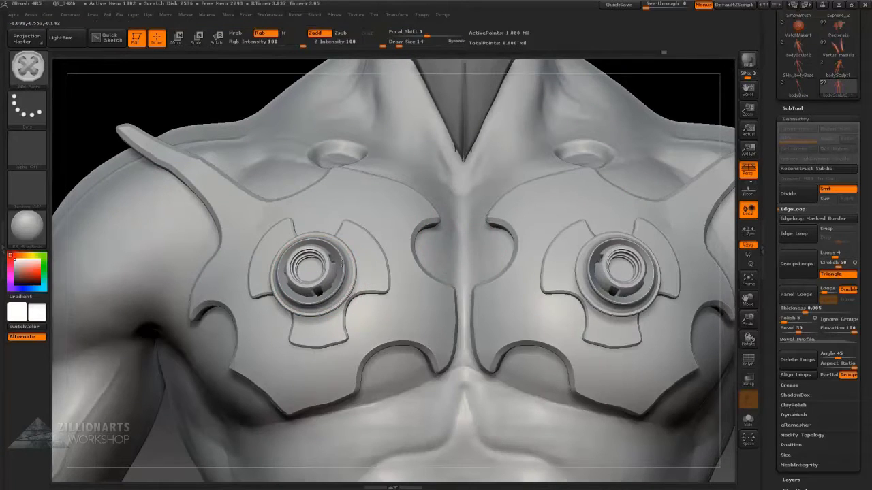
{"action": "left_click_drag", "start_coordinate": [341, 263], "coordinate": [390, 270]}
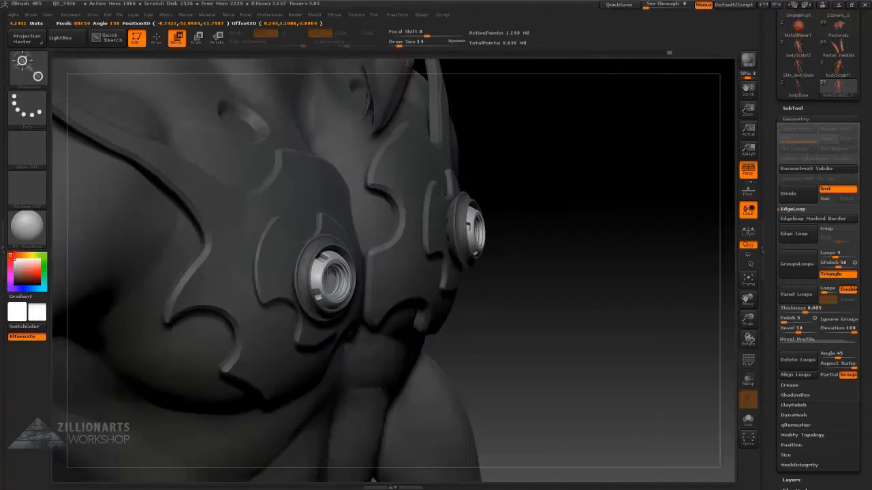
{"action": "left_click_drag", "start_coordinate": [373, 479], "coordinate": [327, 225]}
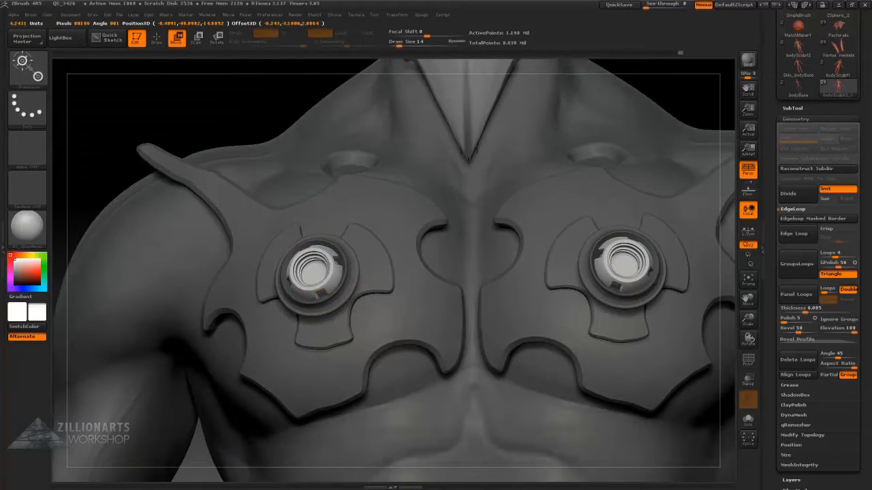
Move the emblem shapes outward from the chest plates, isolate them and build double-sided panels with Panel Loops.
{"action": "key", "text": "q"}
{"action": "mouse_move", "coordinate": [518, 204]}
{"action": "left_mouse_down"}
{"action": "mouse_move", "coordinate": [607, 195]}
{"action": "mouse_move", "coordinate": [584, 147]}
{"action": "mouse_move", "coordinate": [579, 168]}
{"action": "mouse_move", "coordinate": [538, 163]}
{"action": "left_mouse_up"}
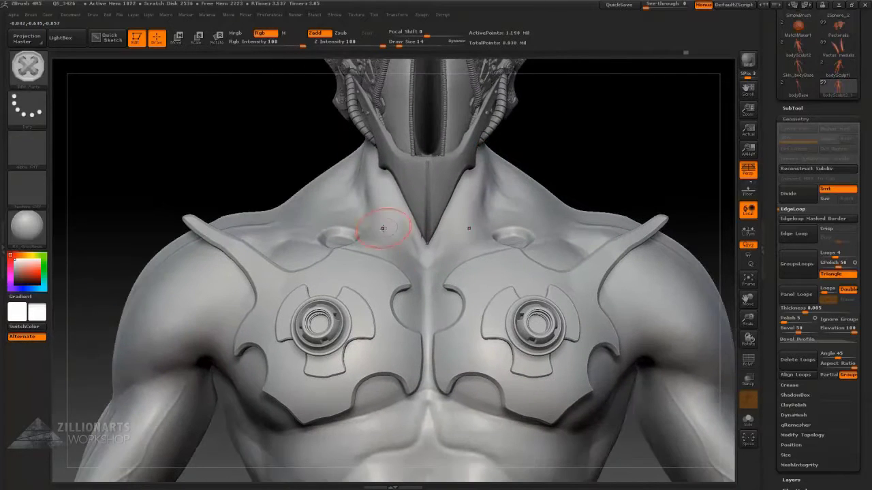
{"action": "left_click", "coordinate": [357, 312], "text": "ctrl"}
{"action": "left_click_drag", "start_coordinate": [368, 279], "coordinate": [441, 272]}
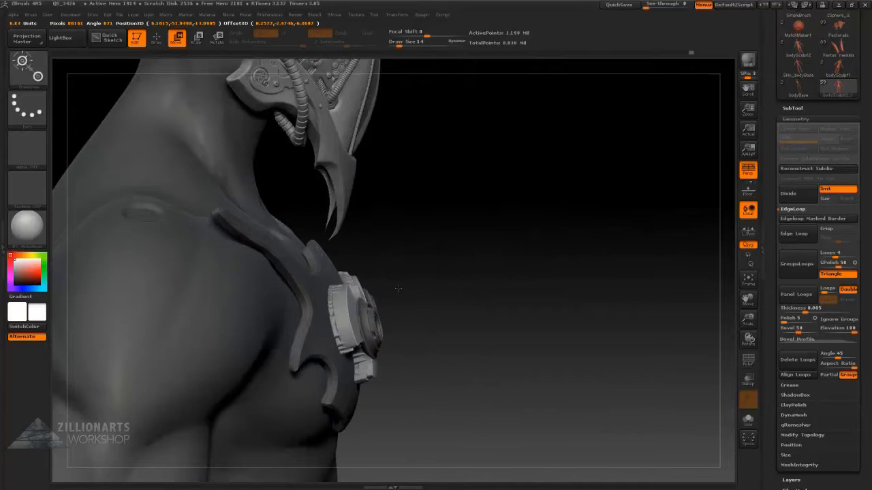
{"action": "left_click_drag", "start_coordinate": [444, 184], "coordinate": [509, 65]}
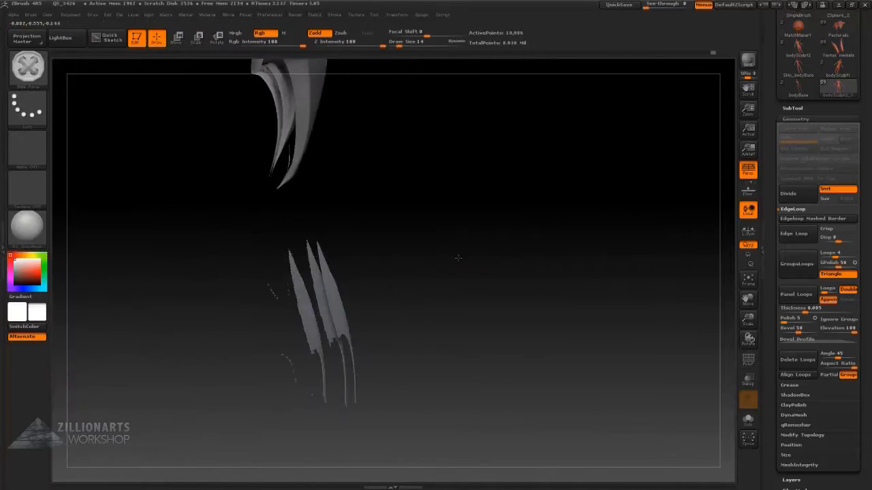
{"action": "left_click_drag", "start_coordinate": [382, 266], "coordinate": [518, 266]}
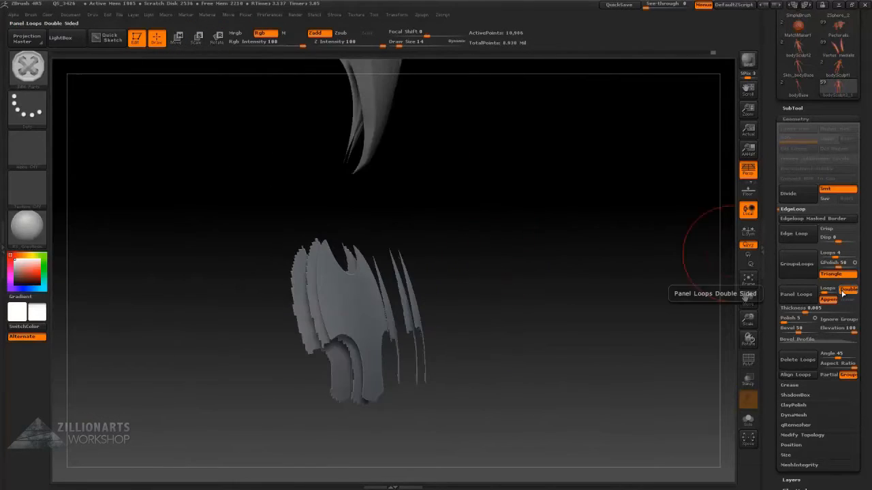
{"action": "left_click_drag", "start_coordinate": [654, 259], "coordinate": [388, 315]}
{"action": "key", "text": "w"}
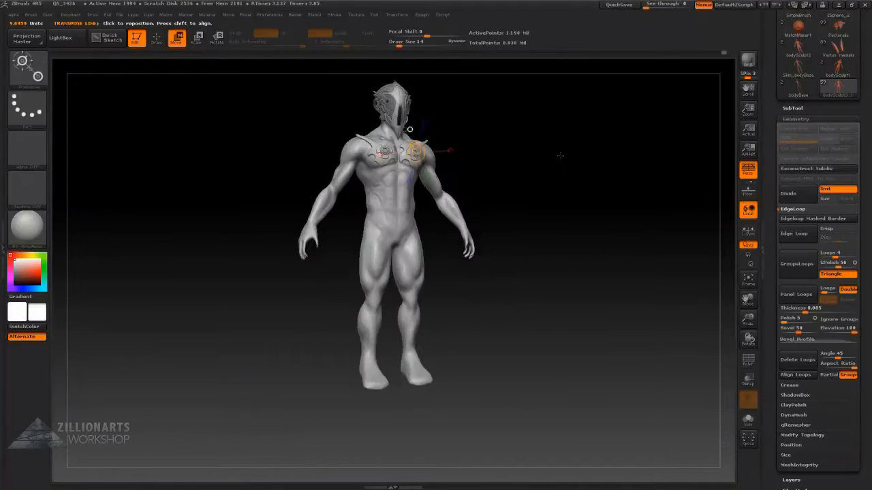
Mask a tapered area on the front of the neck beneath the chin and isolate it as its own polygroup.
{"action": "left_click_drag", "start_coordinate": [559, 155], "coordinate": [427, 292], "text": "alt"}
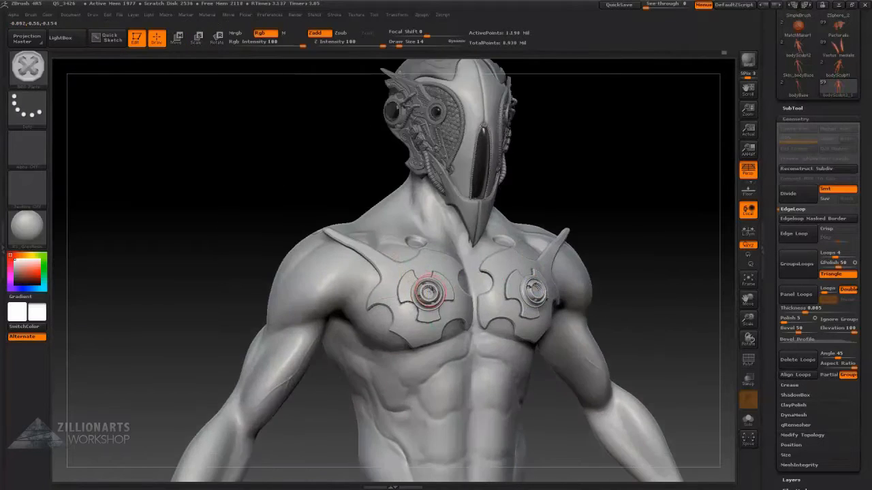
{"action": "left_click_drag", "start_coordinate": [630, 183], "coordinate": [496, 247], "text": "alt"}
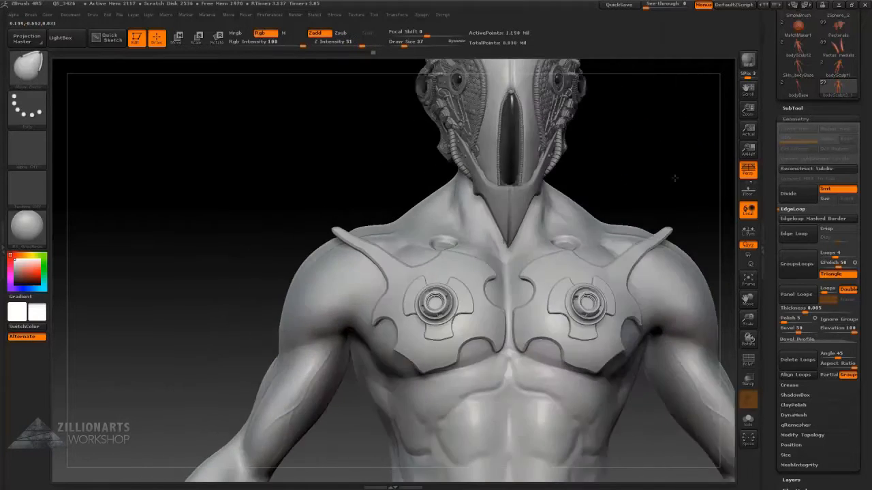
{"action": "mouse_move", "coordinate": [545, 89]}
{"action": "left_mouse_down", "text": "alt"}
{"action": "mouse_move", "coordinate": [547, 134]}
{"action": "mouse_move", "coordinate": [650, 102]}
{"action": "mouse_move", "coordinate": [554, 195]}
{"action": "mouse_move", "coordinate": [460, 245]}
{"action": "left_mouse_up", "text": "alt"}
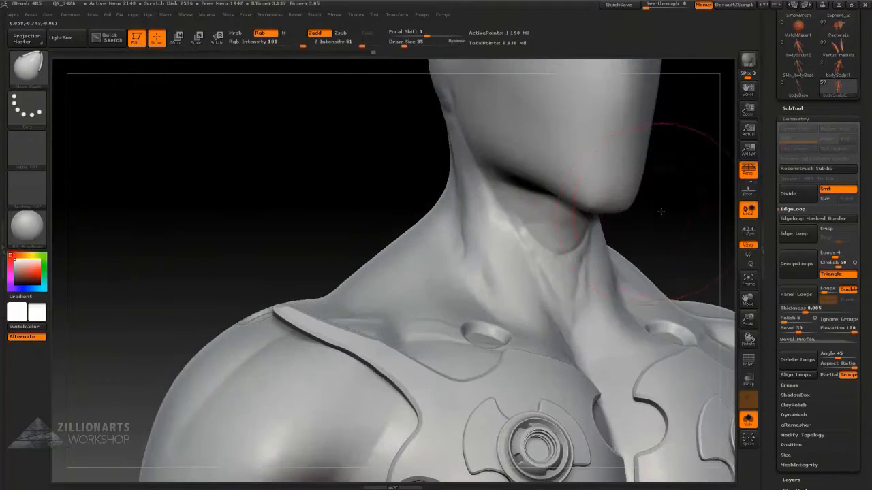
{"action": "left_click_drag", "start_coordinate": [681, 225], "coordinate": [698, 191]}
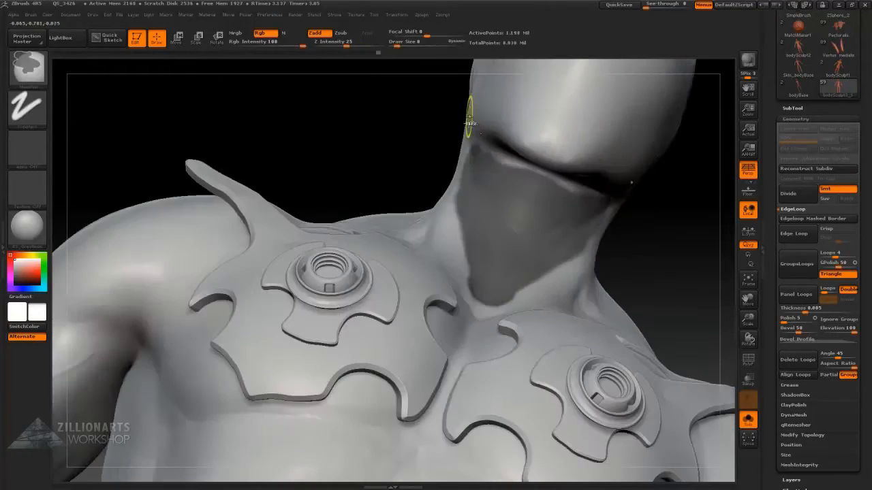
{"action": "left_click_drag", "start_coordinate": [708, 204], "coordinate": [516, 161]}
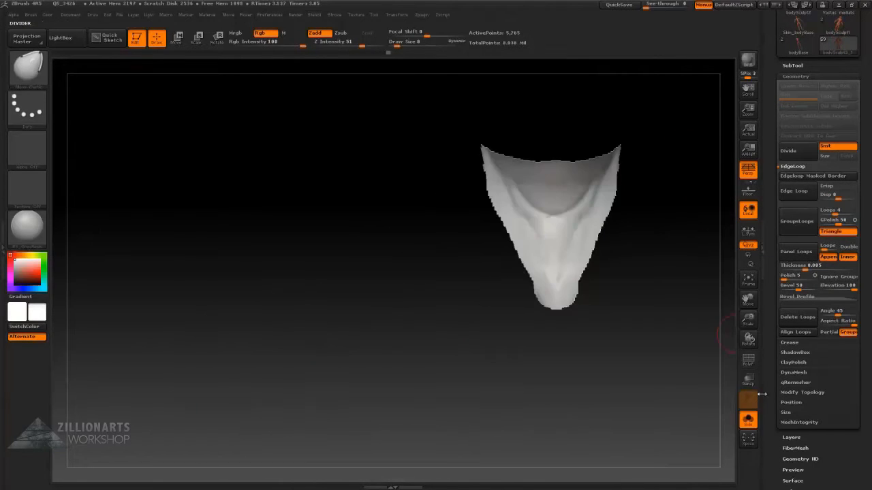
Show the face mask around the isolated neck section and move that section to fit behind the mask's chin.
{"action": "left_click", "coordinate": [748, 420]}
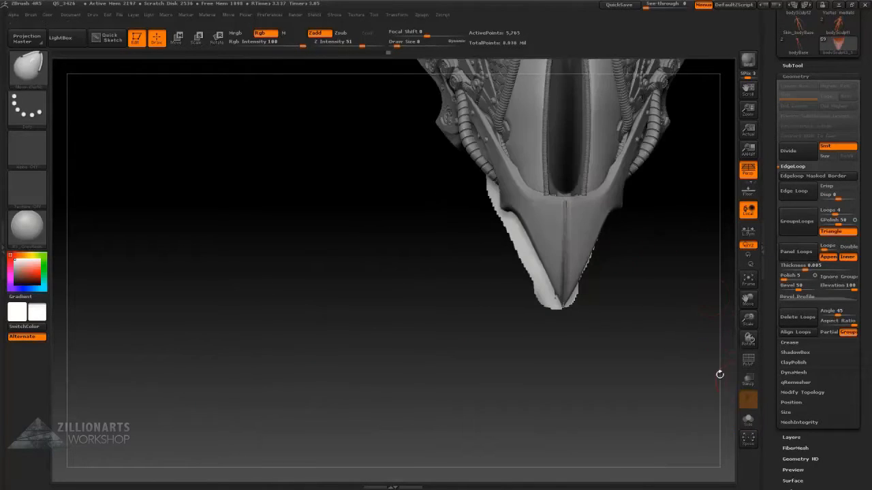
{"action": "left_click", "coordinate": [524, 239], "text": "alt"}
{"action": "left_click_drag", "start_coordinate": [558, 230], "coordinate": [567, 266]}
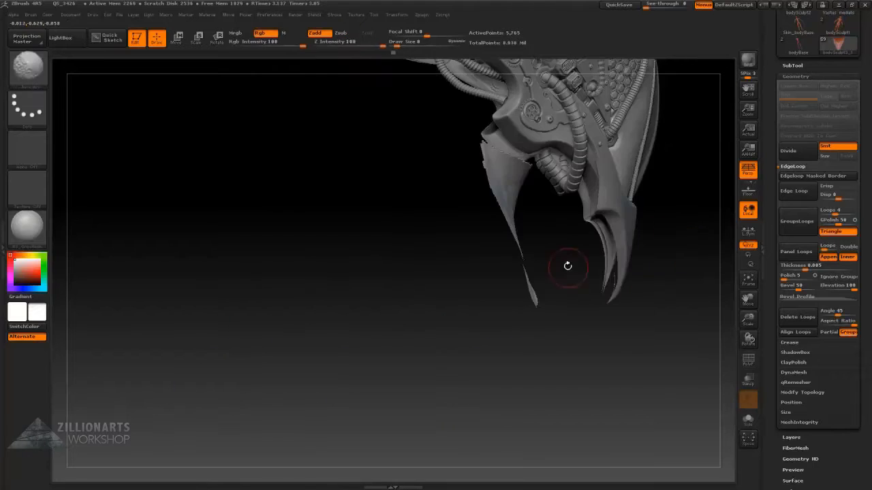
{"action": "left_click", "coordinate": [630, 346], "text": "alt"}
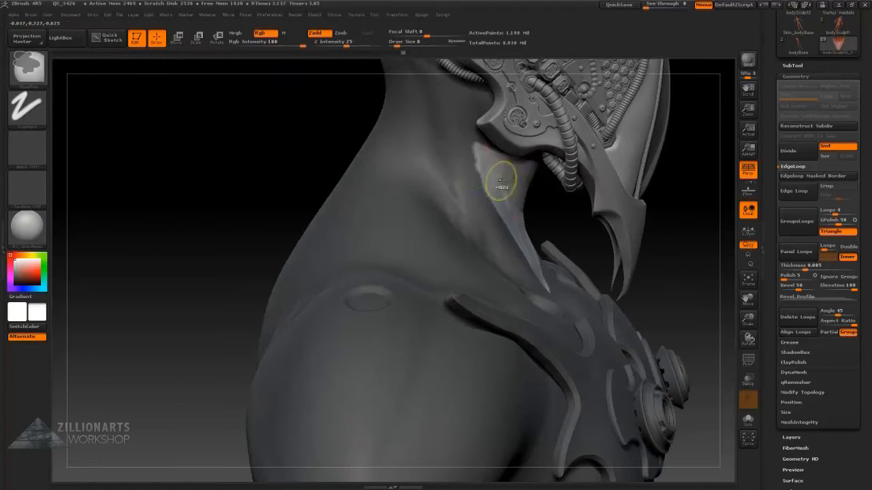
{"action": "key", "text": "w"}
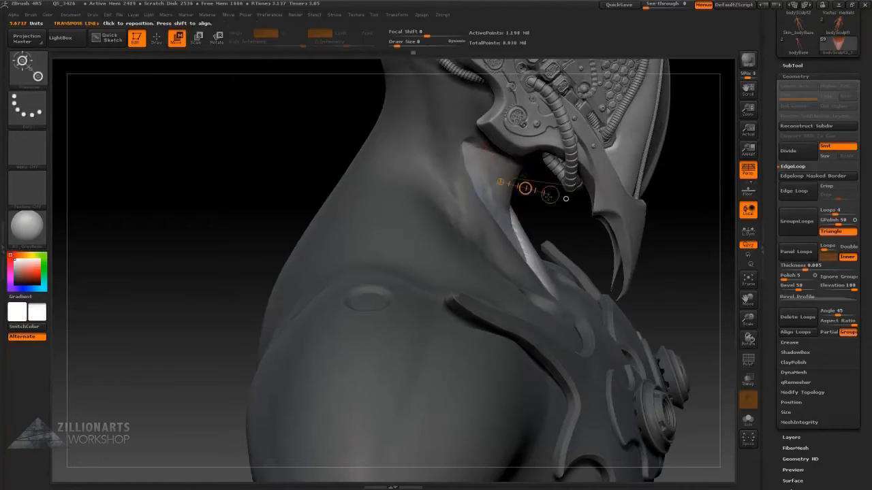
{"action": "left_click_drag", "start_coordinate": [565, 199], "coordinate": [381, 179]}
{"action": "left_click", "coordinate": [747, 420]}
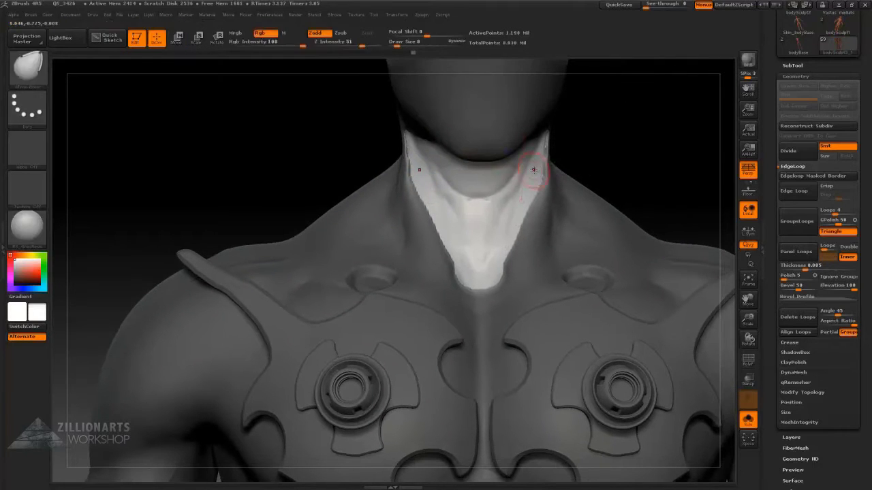
Reposition the unmasked neck section from the side with a Transpose move so it follows the throat.
{"action": "key", "text": "e"}
{"action": "key", "text": "w"}
{"action": "left_click_drag", "start_coordinate": [522, 173], "coordinate": [505, 171]}
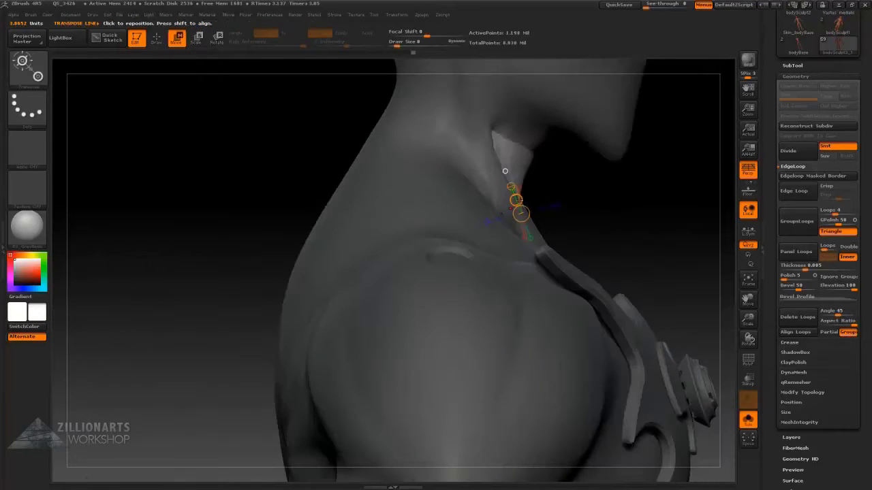
{"action": "left_click_drag", "start_coordinate": [521, 199], "coordinate": [477, 197]}
{"action": "key", "text": "q"}
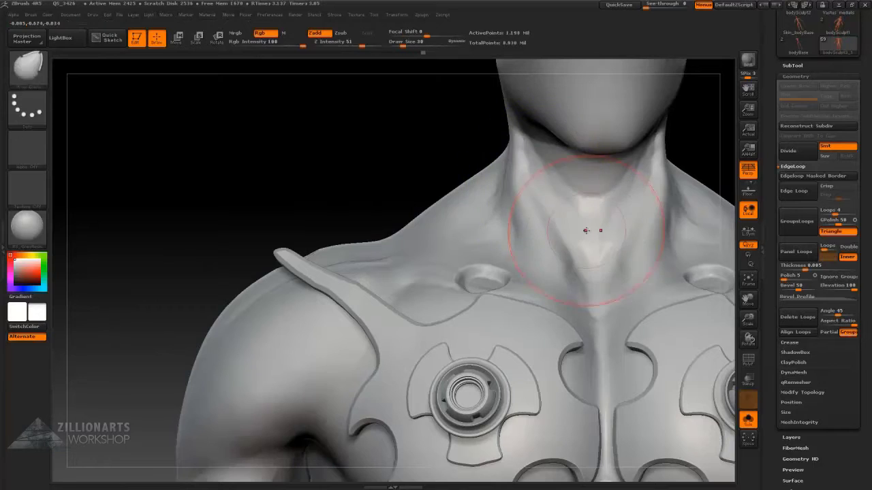
Isolate the front neck section and build a double-sided raised panel from it with Panel Loops at a thickness of 0.005.
{"action": "left_click", "coordinate": [585, 218], "text": "ctrl+shift"}
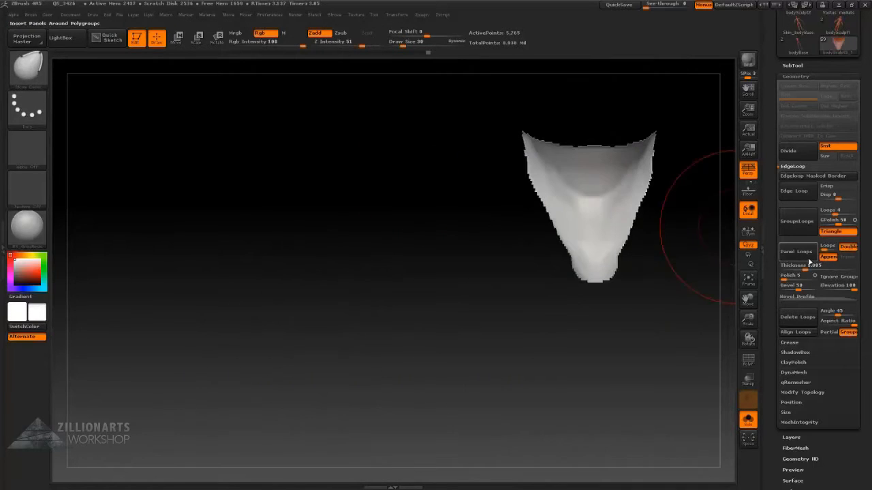
{"action": "left_click", "coordinate": [798, 252]}
{"action": "mouse_move", "coordinate": [476, 238]}
{"action": "left_mouse_down"}
{"action": "mouse_move", "coordinate": [542, 191]}
{"action": "mouse_move", "coordinate": [570, 220]}
{"action": "mouse_move", "coordinate": [486, 156]}
{"action": "mouse_move", "coordinate": [578, 220]}
{"action": "mouse_move", "coordinate": [652, 145]}
{"action": "mouse_move", "coordinate": [686, 190]}
{"action": "mouse_move", "coordinate": [661, 154]}
{"action": "left_mouse_up"}
Insert a segmented ring into the circular recess above each chest plate with the IMM Parts brush and move it into place.
{"action": "key", "text": "b"}
{"action": "key", "text": "c"}
{"action": "key", "text": "t"}
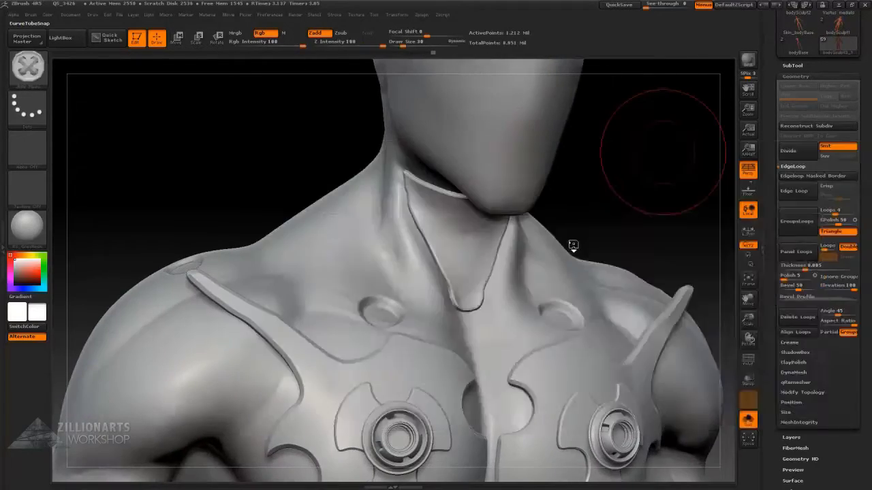
{"action": "key", "text": "m"}
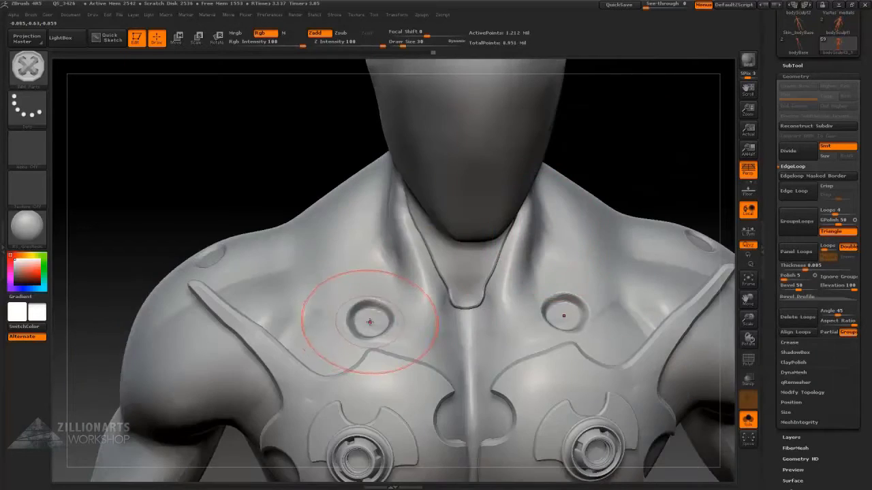
{"action": "left_click_drag", "start_coordinate": [366, 316], "coordinate": [370, 320]}
{"action": "key", "text": "w"}
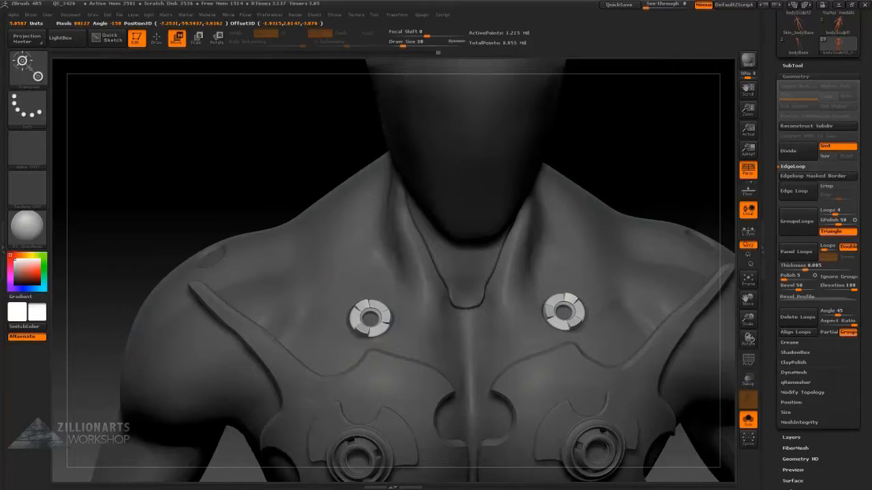
{"action": "key", "text": "b"}
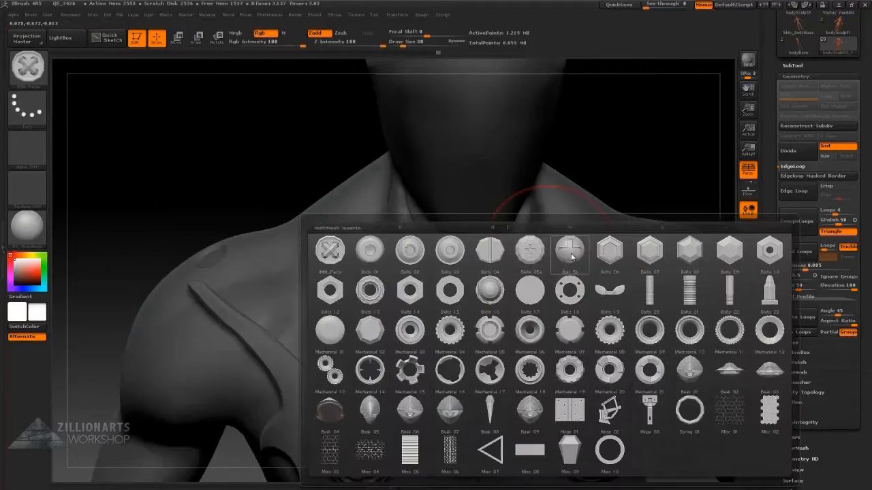
{"action": "left_click", "coordinate": [690, 330]}
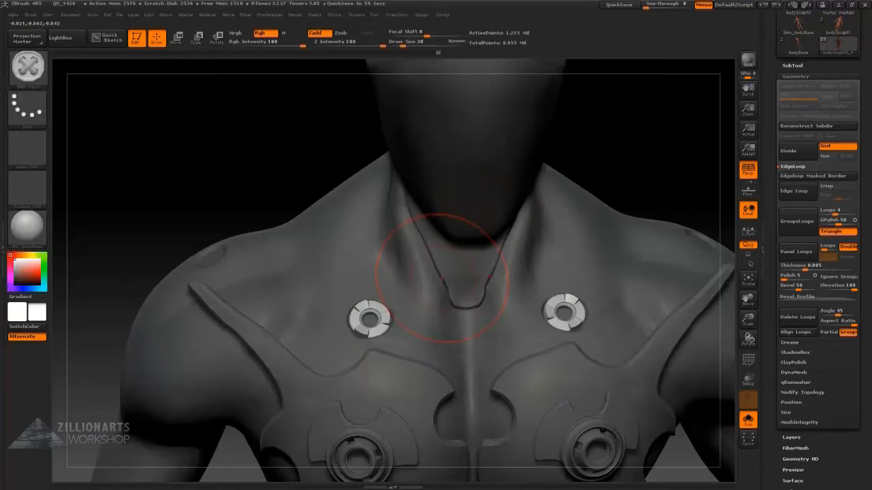
{"action": "key", "text": "b"}
{"action": "left_click", "coordinate": [432, 225]}
{"action": "key", "text": "m"}
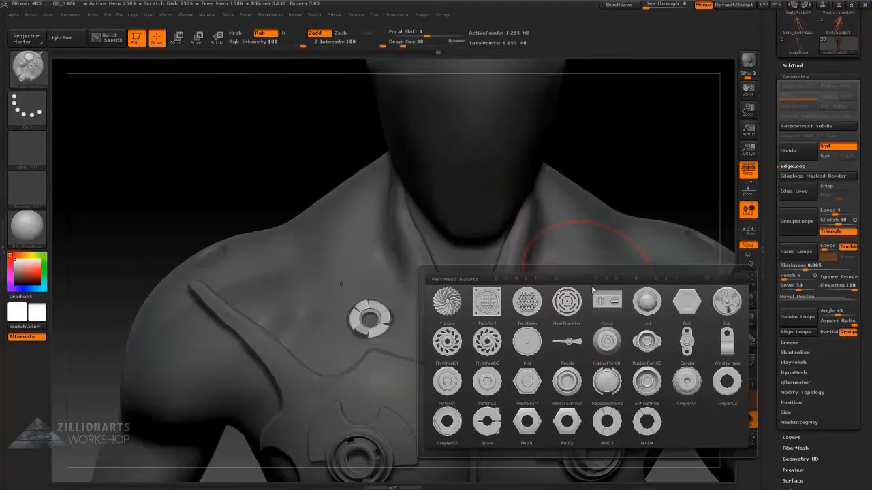
{"action": "left_click", "coordinate": [486, 422]}
Insert the Circle02 toothed ring around each collarbone ring, adjusting its scale, position and rotation to sit on the surface.
{"action": "key", "text": "b"}
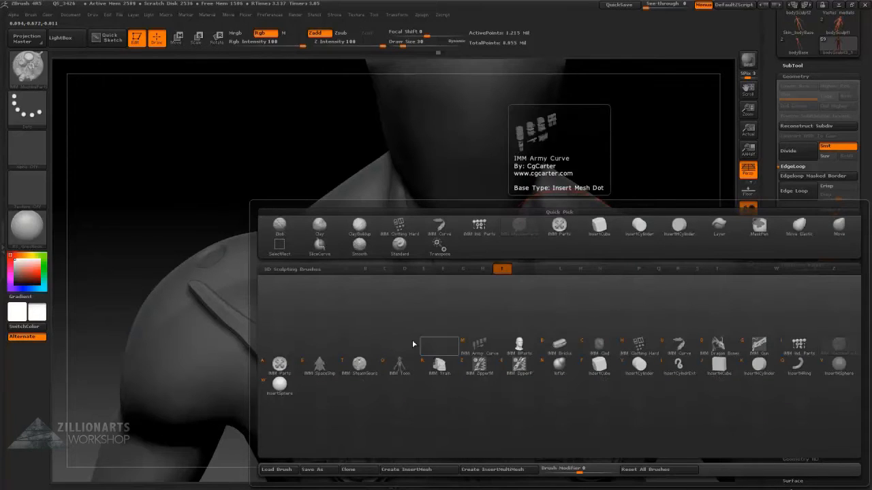
{"action": "key", "text": "m"}
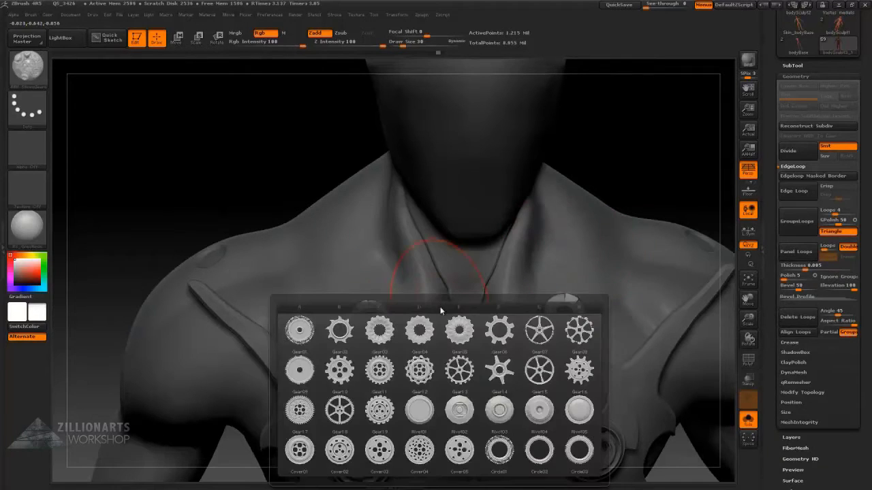
{"action": "left_click", "coordinate": [540, 451]}
{"action": "key", "text": "e"}
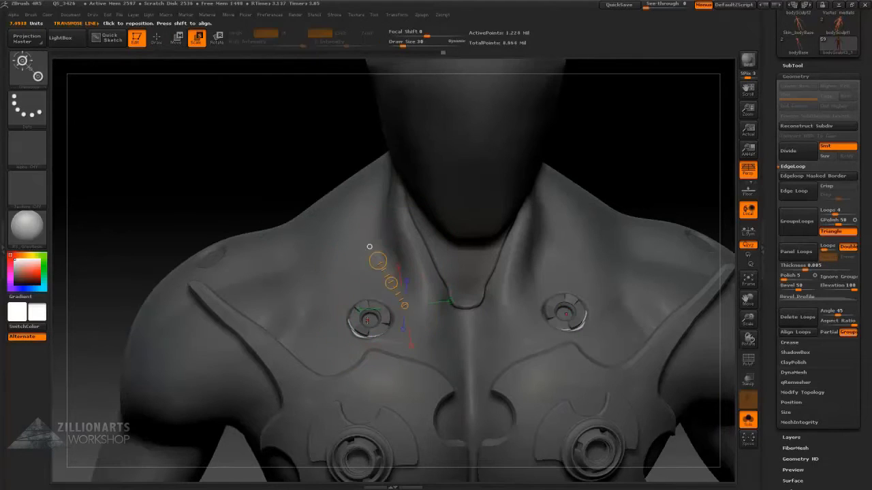
{"action": "key", "text": "w"}
{"action": "left_click_drag", "start_coordinate": [399, 328], "coordinate": [386, 324]}
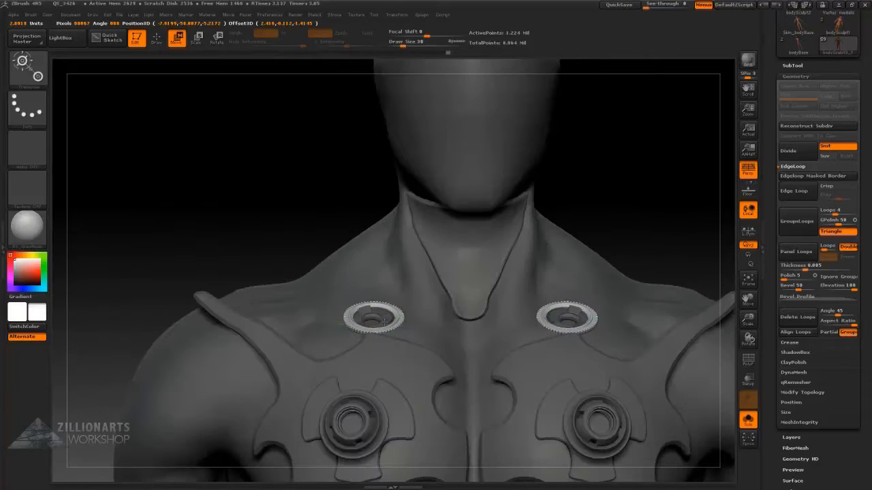
{"action": "key", "text": "r"}
{"action": "left_click_drag", "start_coordinate": [368, 346], "coordinate": [373, 343]}
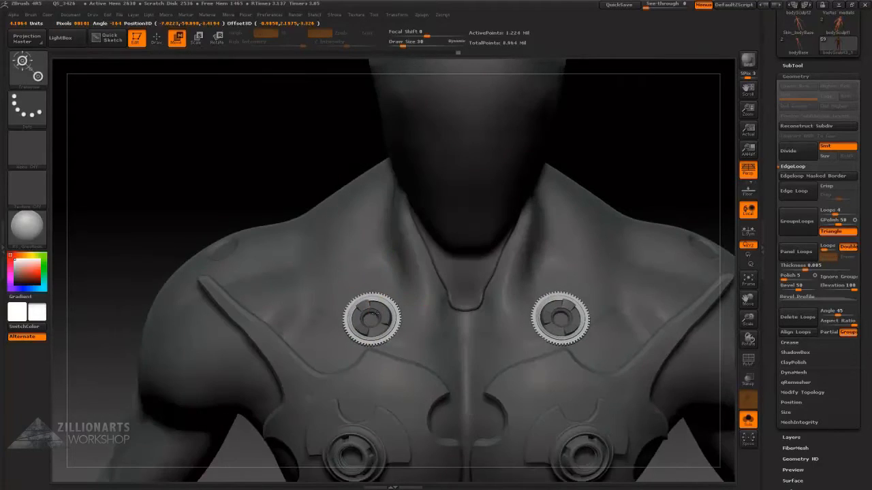
Add a large toothed ring around the socket on each chest plate, fit it over the emblem and clear the mask.
{"action": "key", "text": "q"}
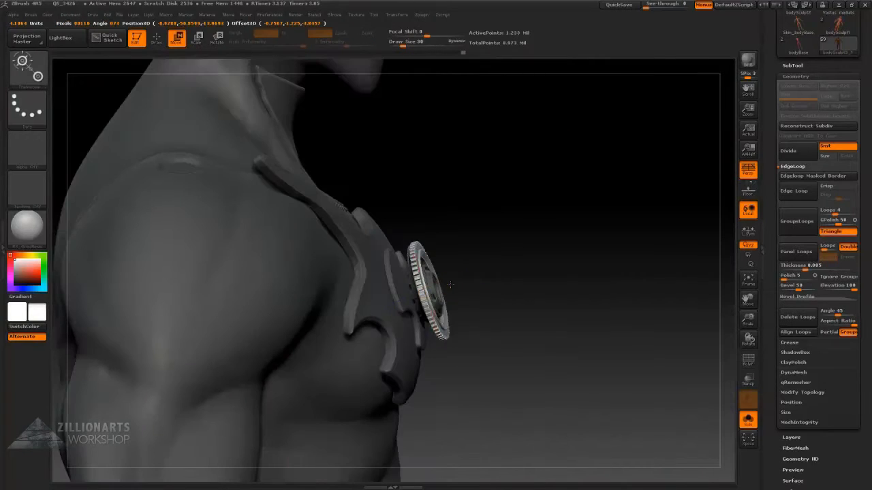
{"action": "key", "text": "e"}
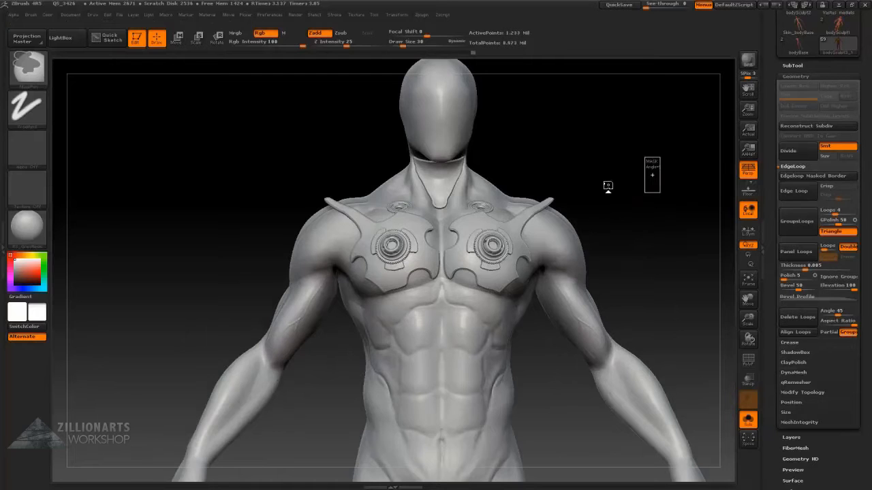
{"action": "mouse_move", "coordinate": [603, 166]}
{"action": "left_mouse_down"}
{"action": "mouse_move", "coordinate": [593, 166]}
{"action": "mouse_move", "coordinate": [576, 290]}
{"action": "mouse_move", "coordinate": [615, 167]}
{"action": "mouse_move", "coordinate": [584, 179]}
{"action": "left_mouse_up"}
Try inserting a hexagonal mesh panel over the front neck plate with the IMM Parts brush.
{"action": "key", "text": "b"}
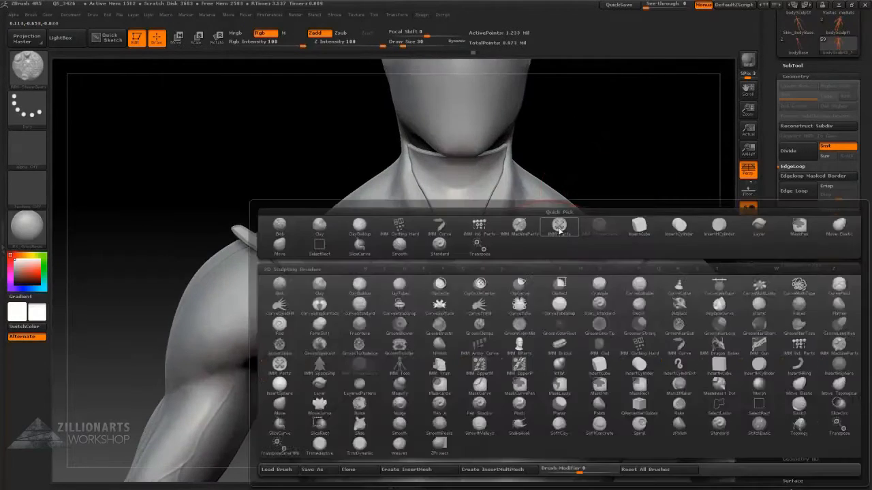
{"action": "left_click", "coordinate": [461, 334]}
{"action": "left_click_drag", "start_coordinate": [461, 333], "coordinate": [636, 408], "text": "alt"}
{"action": "key", "text": "b"}
{"action": "key", "text": "Escape"}
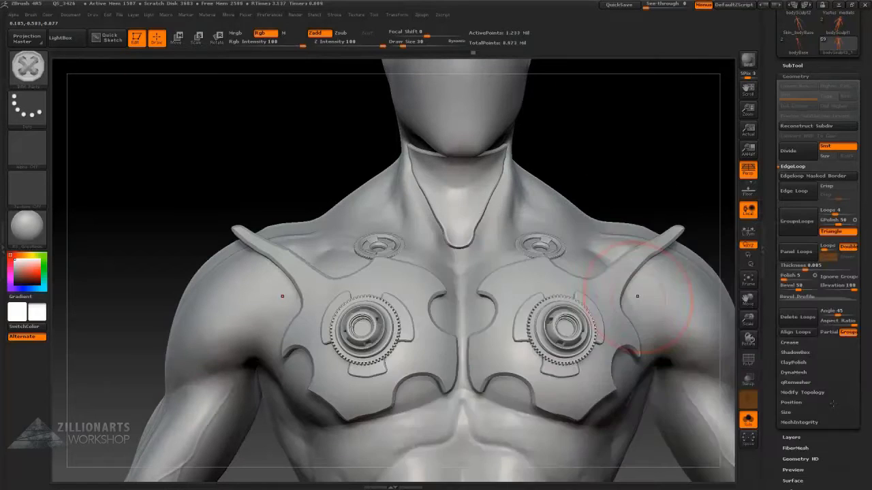
{"action": "mouse_move", "coordinate": [652, 340]}
{"action": "left_mouse_down"}
{"action": "mouse_move", "coordinate": [387, 282]}
{"action": "mouse_move", "coordinate": [593, 93]}
{"action": "left_mouse_up"}
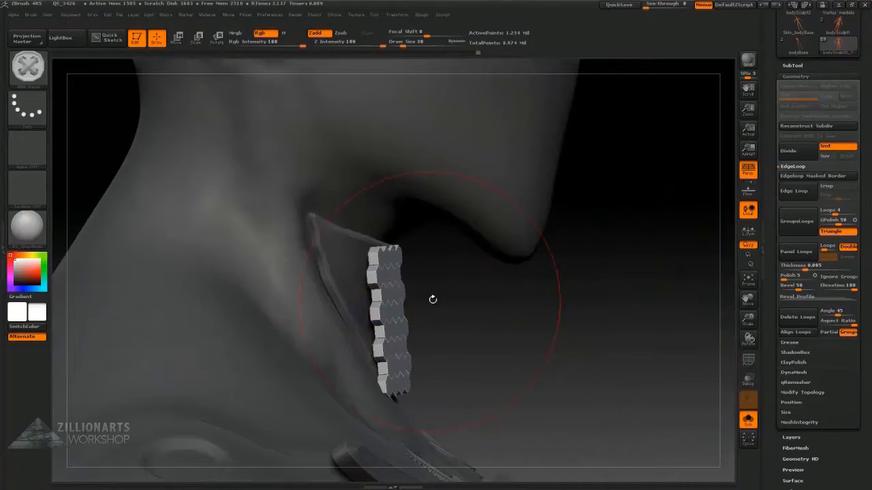
Try bending the hexagonal panel around the neck plate with the Move brush, and undo the neck insert.
{"action": "key", "text": "b"}
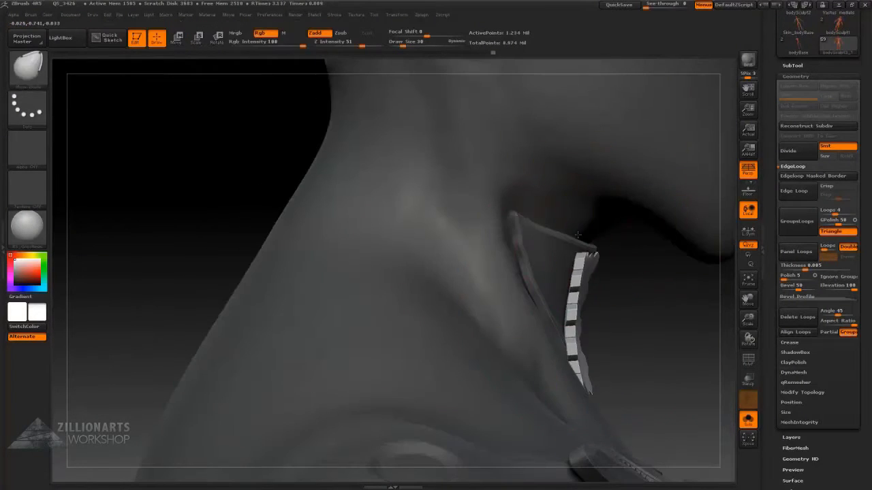
{"action": "left_click_drag", "start_coordinate": [577, 235], "coordinate": [599, 293]}
{"action": "left_click_drag", "start_coordinate": [468, 275], "coordinate": [426, 353]}
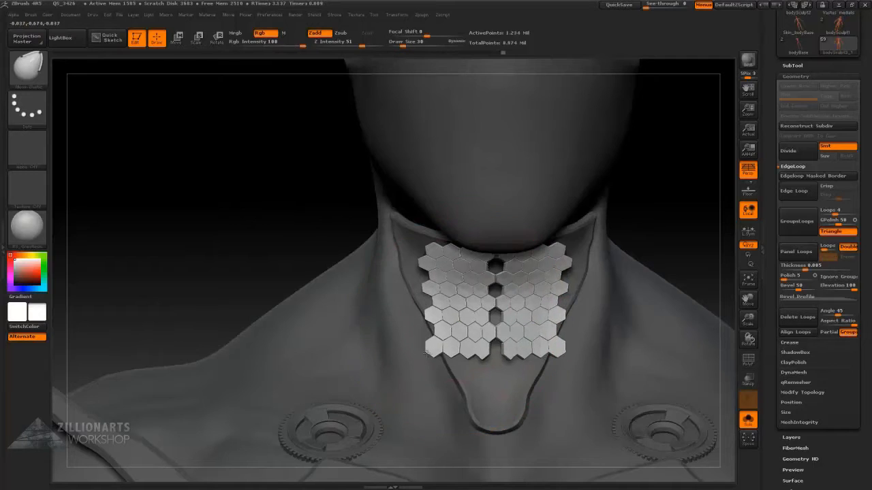
{"action": "key", "text": "f"}
{"action": "key", "text": "ctrl"}
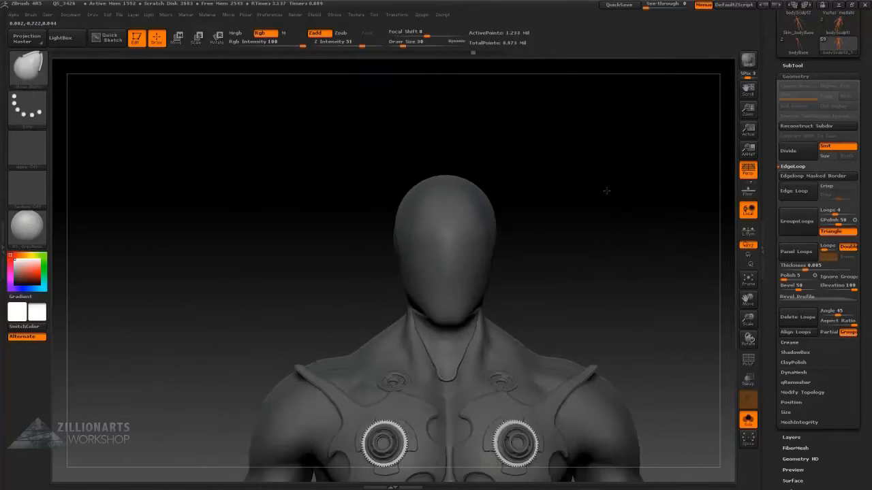
Insert a small hexagonal mesh panel above the toothed ring on each chest plate and start aligning it to the surface.
{"action": "left_click_drag", "start_coordinate": [603, 189], "coordinate": [341, 305], "text": "alt"}
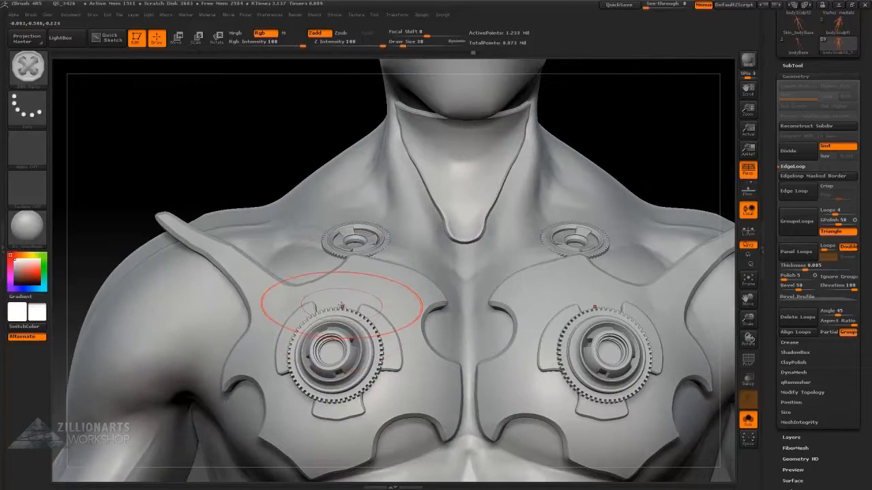
{"action": "key", "text": "m"}
{"action": "left_click", "coordinate": [202, 290]}
{"action": "left_click_drag", "start_coordinate": [341, 301], "coordinate": [339, 301]}
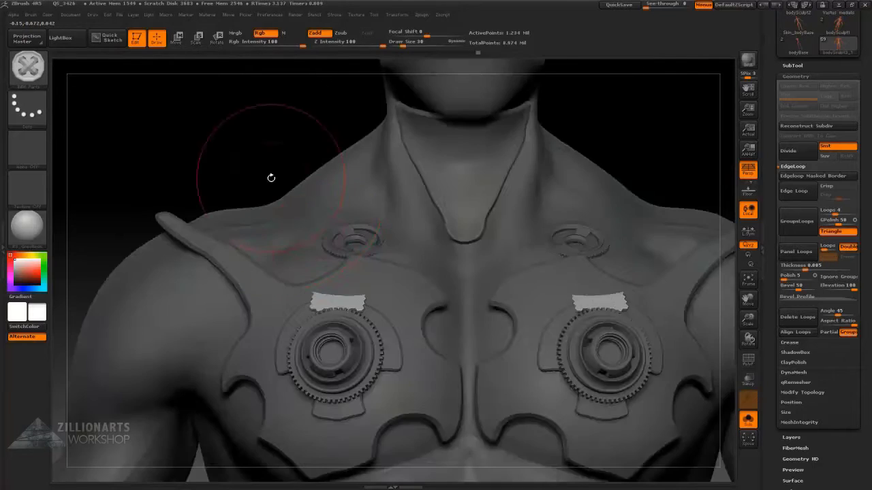
{"action": "key", "text": "r"}
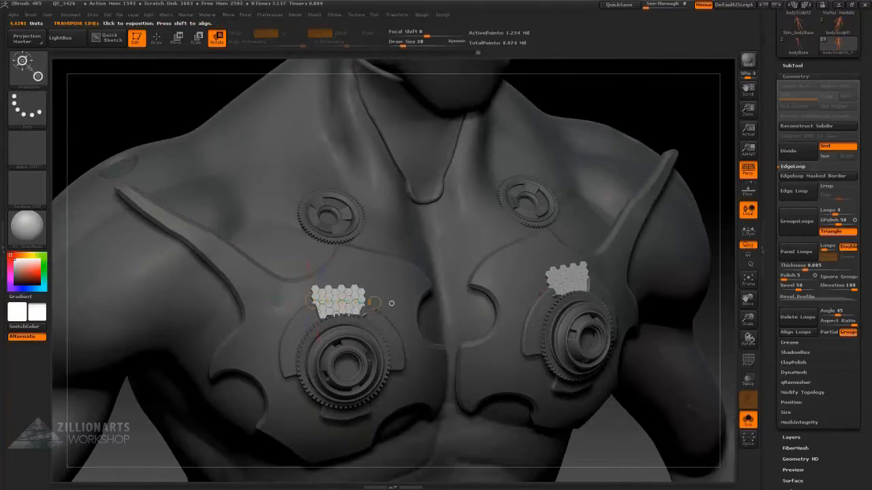
{"action": "key", "text": "r"}
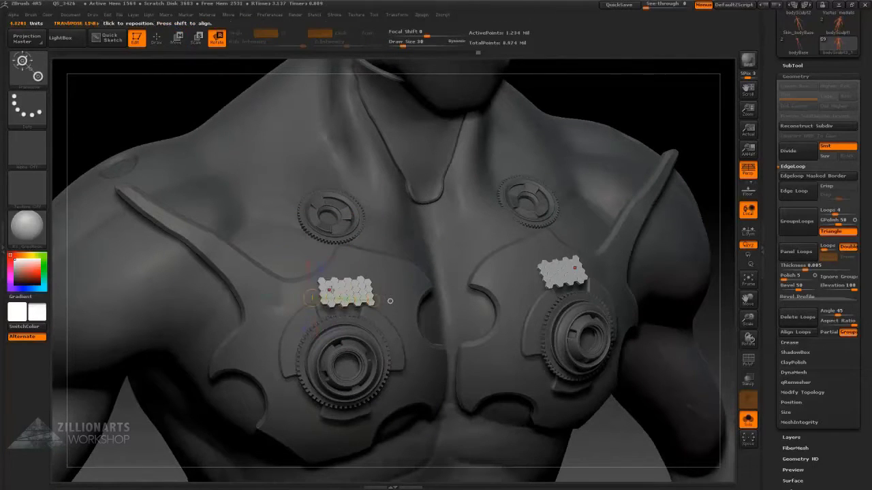
Rotate the mirrored hexagonal panels flat to the chest and move them towards the inner notches beside the sternum.
{"action": "left_click_drag", "start_coordinate": [339, 264], "coordinate": [355, 234]}
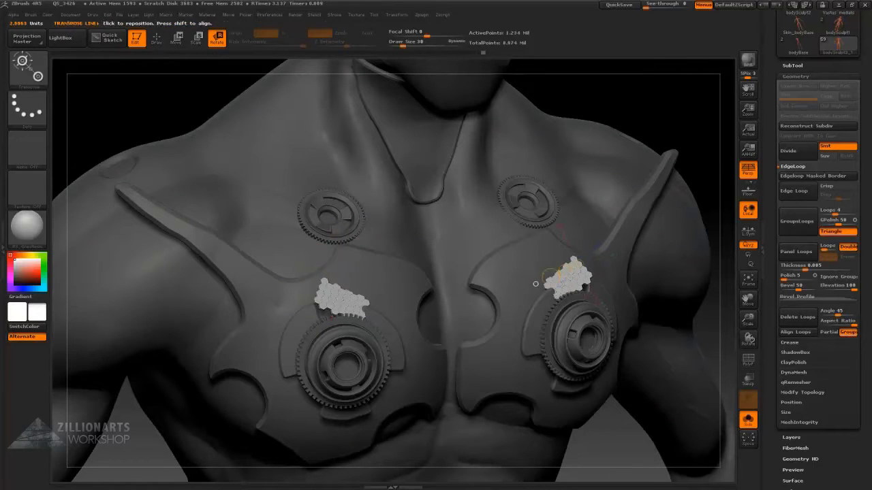
{"action": "left_click_drag", "start_coordinate": [702, 136], "coordinate": [671, 156]}
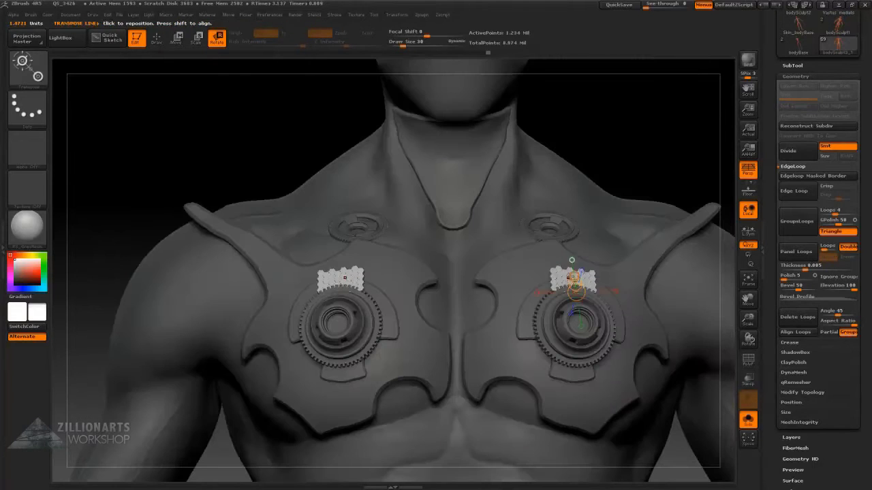
{"action": "left_click_drag", "start_coordinate": [534, 279], "coordinate": [598, 213]}
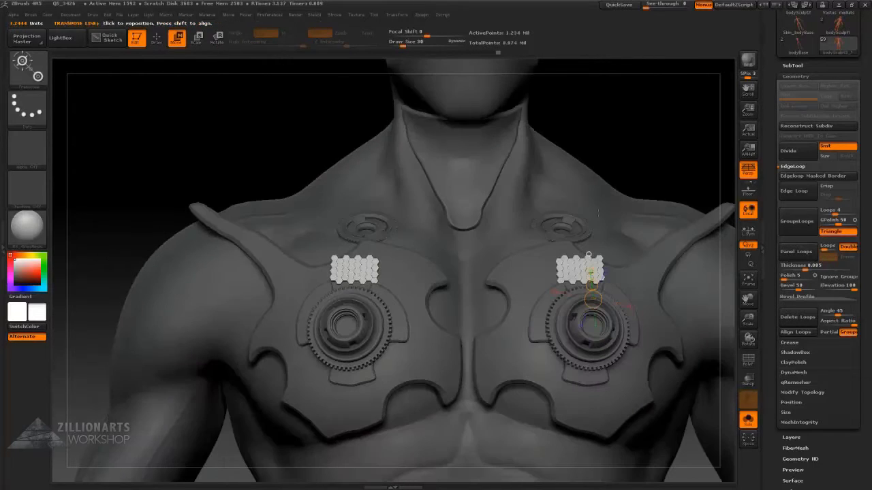
{"action": "left_click_drag", "start_coordinate": [403, 248], "coordinate": [481, 327]}
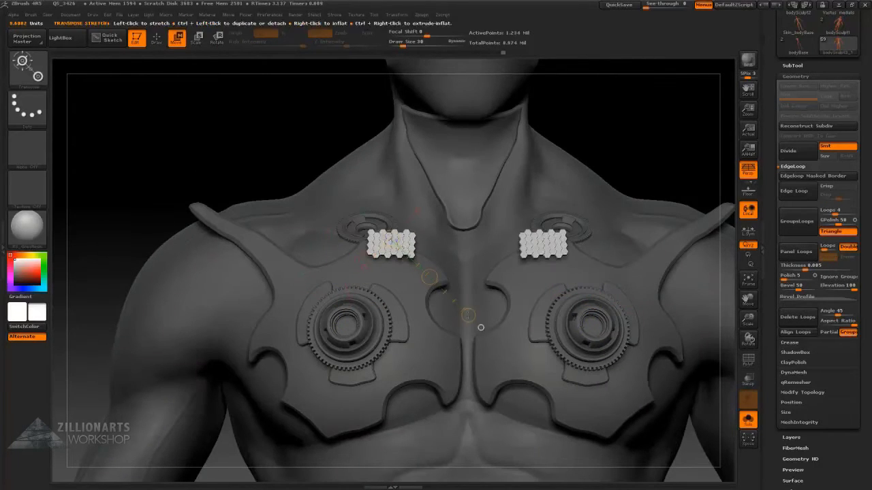
{"action": "left_click_drag", "start_coordinate": [425, 278], "coordinate": [505, 266]}
{"action": "key", "text": "r"}
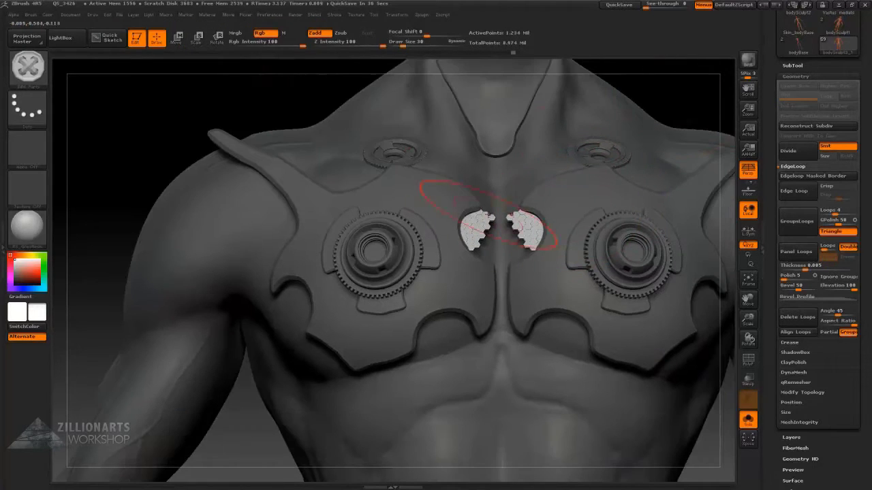
Turn the hexagonal panels upright, seat them inside the inner chest notches and clear the mask.
{"action": "key", "text": "r"}
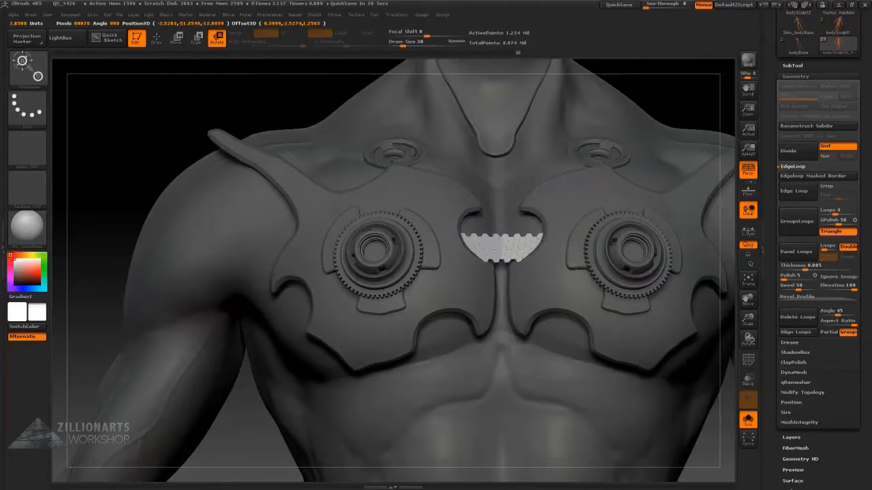
{"action": "key", "text": "w"}
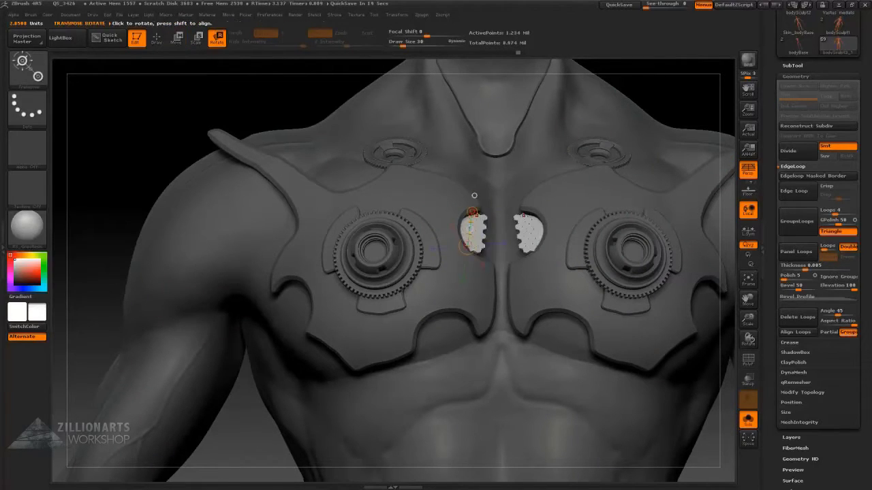
{"action": "key", "text": "w"}
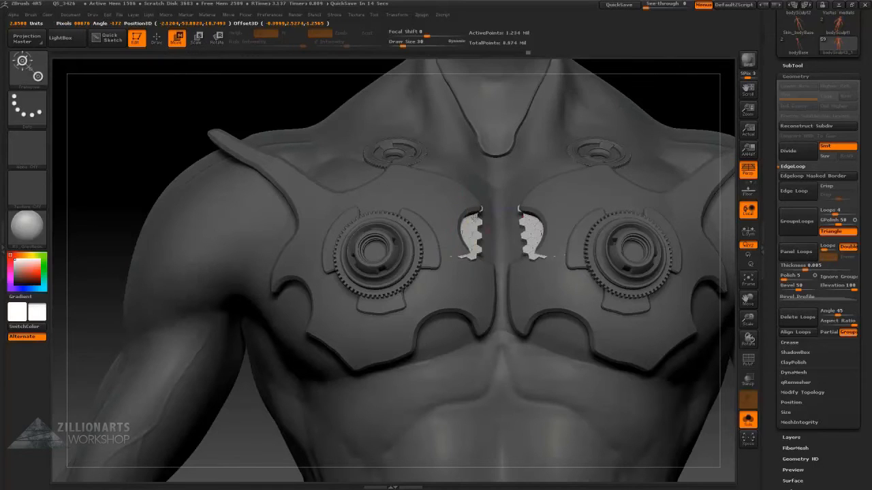
{"action": "left_click_drag", "start_coordinate": [464, 187], "coordinate": [492, 232]}
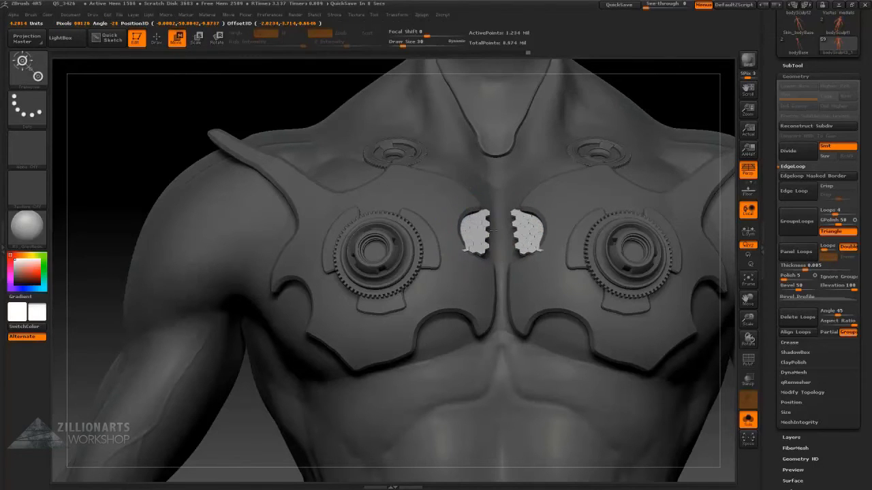
{"action": "left_click_drag", "start_coordinate": [524, 206], "coordinate": [516, 164]}
{"action": "key", "text": "r"}
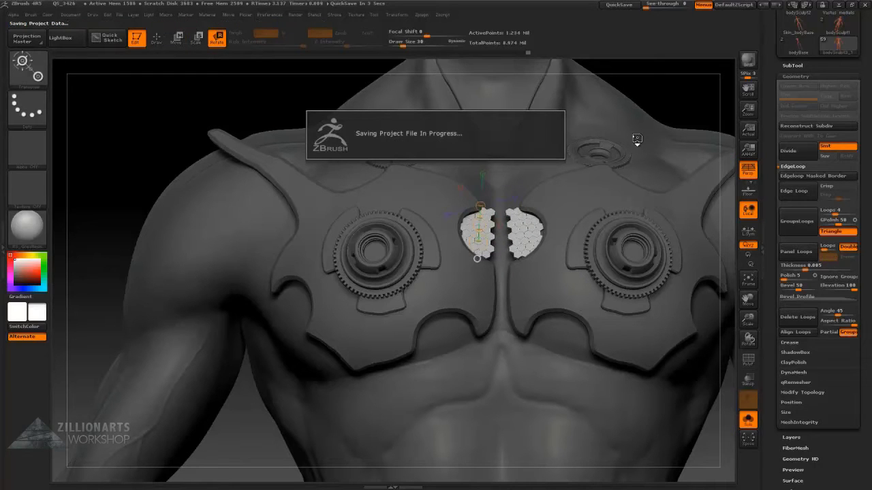
{"action": "mouse_move", "coordinate": [645, 186]}
{"action": "left_mouse_down"}
{"action": "mouse_move", "coordinate": [653, 142]}
{"action": "mouse_move", "coordinate": [720, 94]}
{"action": "left_mouse_up"}
{"action": "key", "text": "q"}
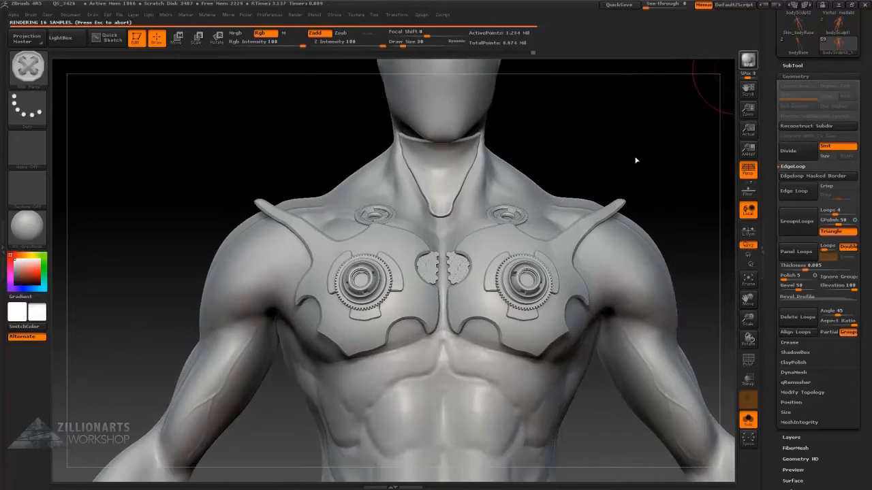
Duplicate the hexagonal panels from the inner notches and place the copies at the lower notches of the chest plates.
{"action": "left_click_drag", "start_coordinate": [633, 150], "coordinate": [637, 158]}
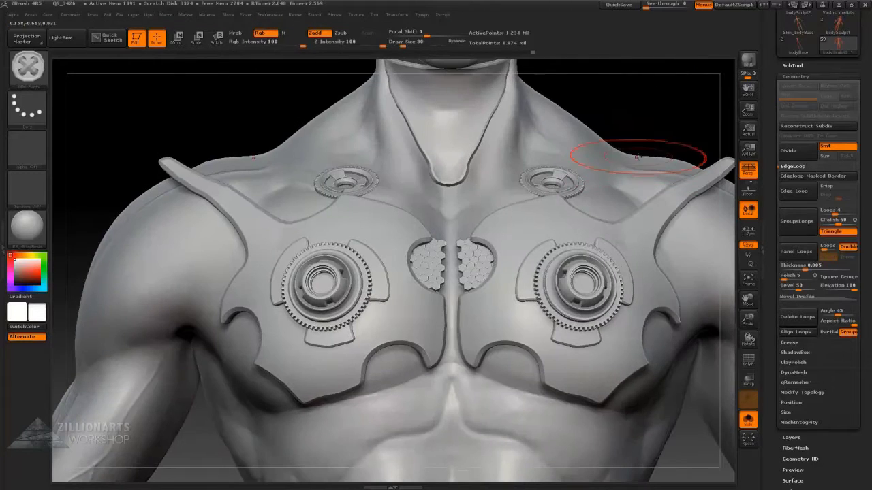
{"action": "key", "text": "m"}
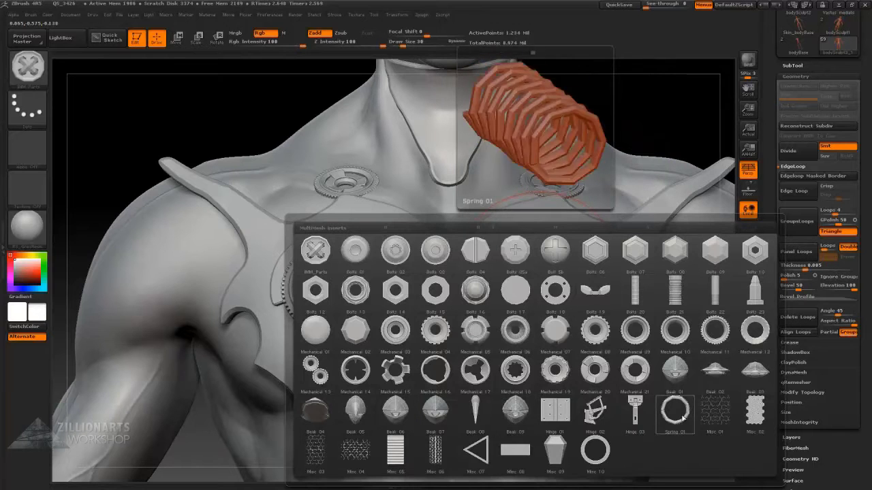
{"action": "left_click", "coordinate": [315, 451]}
{"action": "left_click_drag", "start_coordinate": [385, 57], "coordinate": [488, 242]}
{"action": "key", "text": "w"}
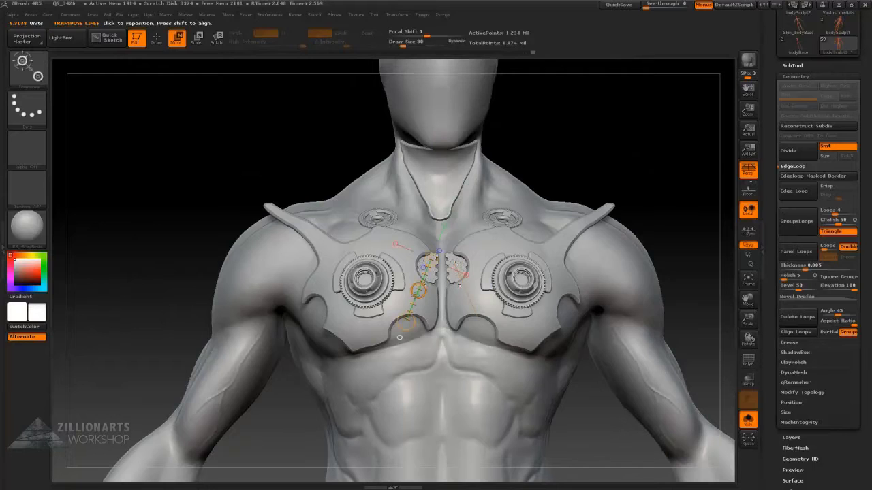
{"action": "left_click_drag", "start_coordinate": [443, 263], "coordinate": [407, 189], "text": "ctrl"}
{"action": "left_click_drag", "start_coordinate": [416, 301], "coordinate": [392, 349]}
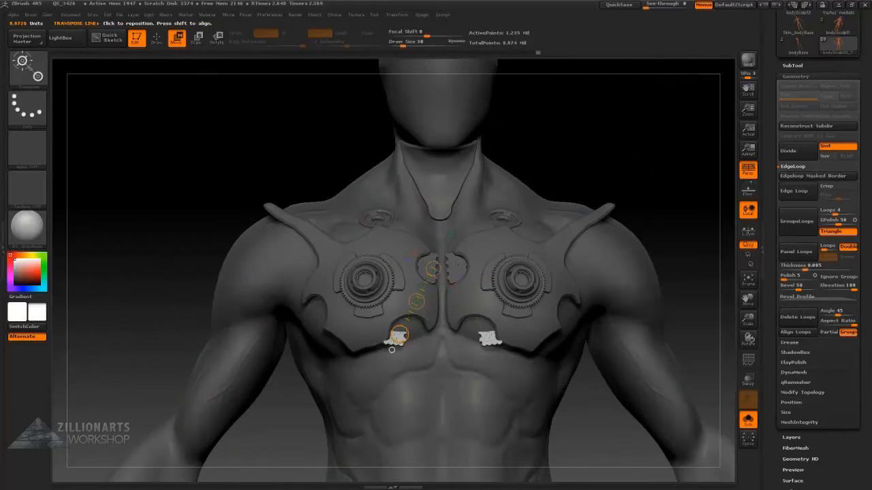
Rotate the copied hexagonal panels to fit under the lower chest plate notches, then clear the mask.
{"action": "key", "text": "r"}
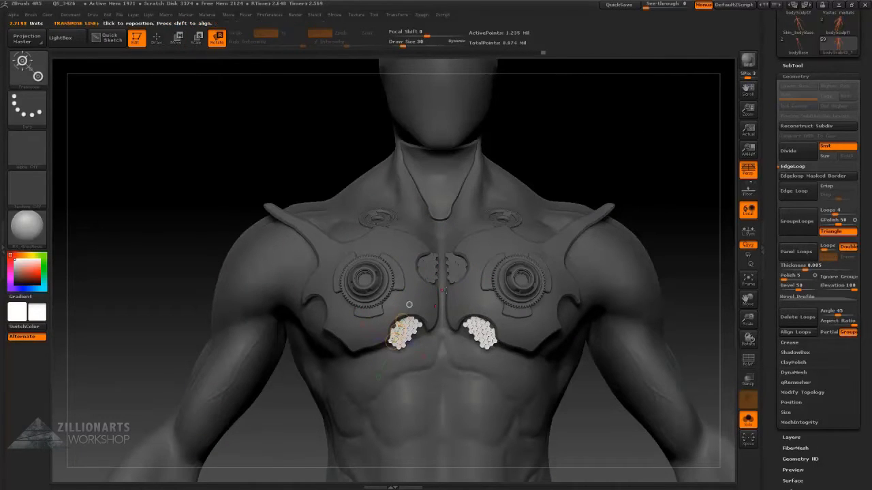
{"action": "left_click_drag", "start_coordinate": [368, 361], "coordinate": [454, 297]}
{"action": "key", "text": "r"}
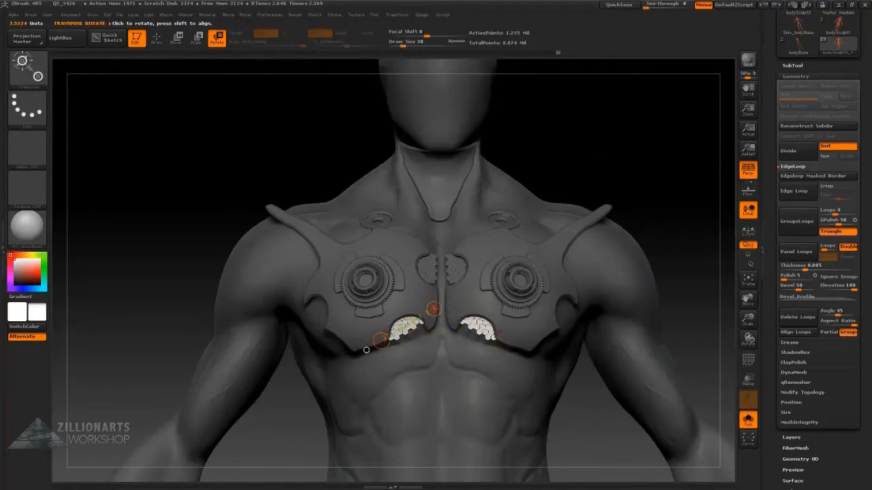
{"action": "left_click_drag", "start_coordinate": [440, 317], "coordinate": [460, 318]}
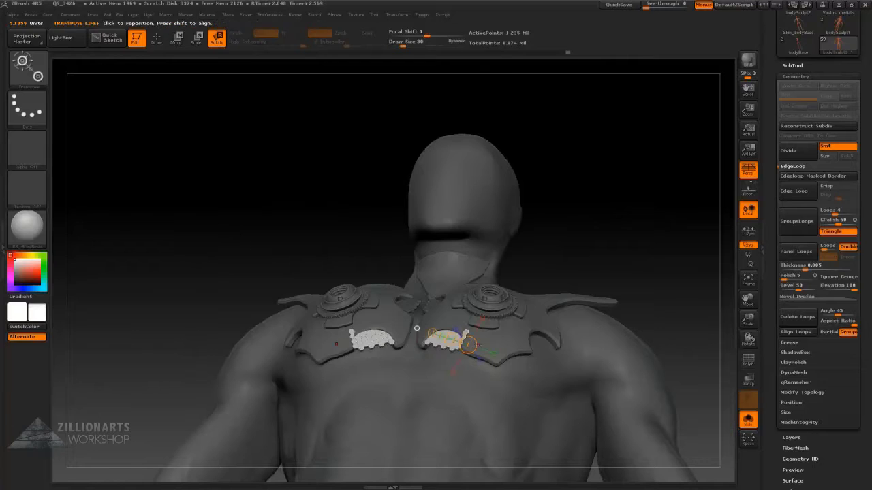
{"action": "left_click", "coordinate": [473, 350], "text": "ctrl"}
{"action": "mouse_move", "coordinate": [483, 350]}
{"action": "left_mouse_down"}
{"action": "mouse_move", "coordinate": [486, 214]}
{"action": "mouse_move", "coordinate": [711, 83]}
{"action": "left_mouse_up"}
{"action": "key", "text": "q"}
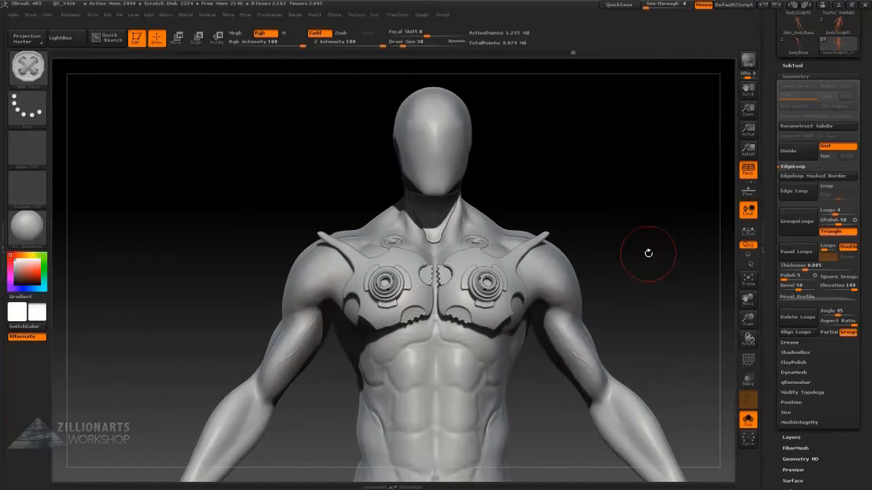
Try isolating the armour parts by masking them apart from the body and hiding the body, then restore full visibility.
{"action": "left_click_drag", "start_coordinate": [621, 210], "coordinate": [647, 121]}
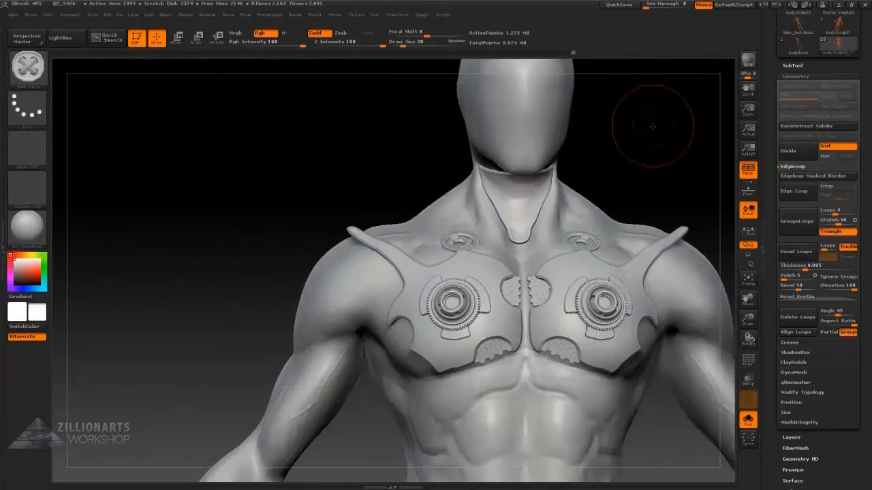
{"action": "key", "text": "w"}
{"action": "left_click", "coordinate": [327, 276], "text": "ctrl"}
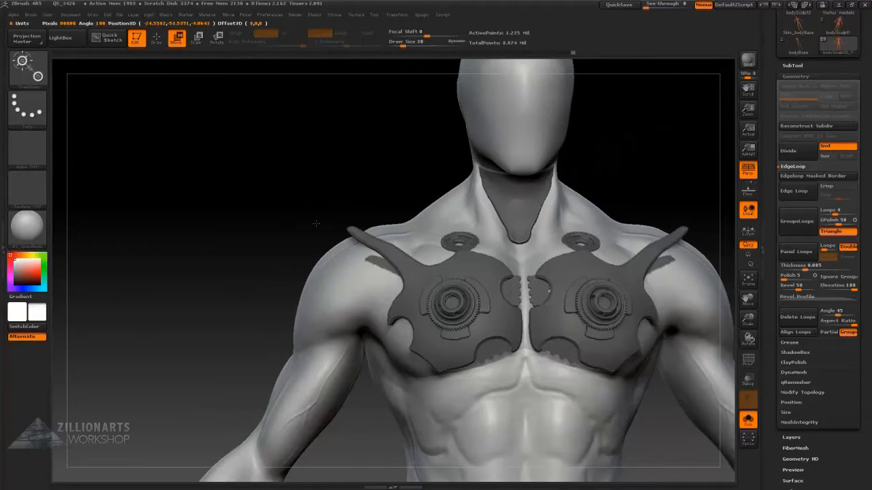
{"action": "left_click", "coordinate": [341, 334], "text": "ctrl+alt+shift"}
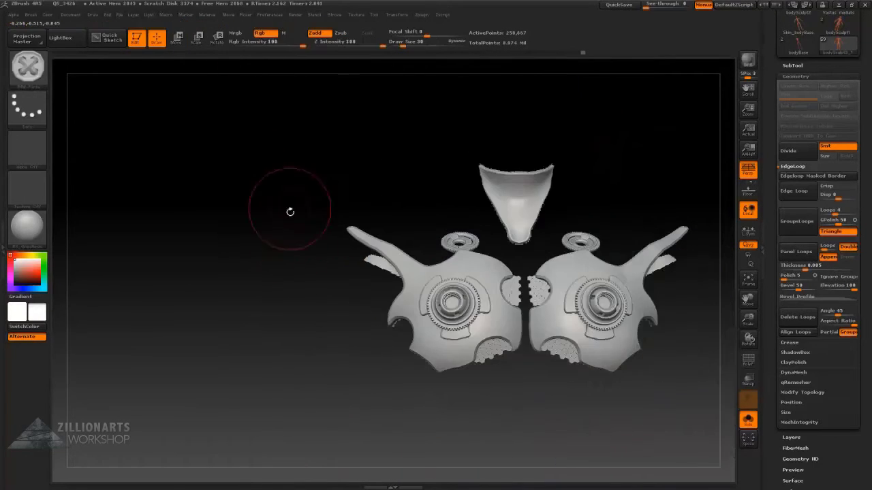
{"action": "key", "text": "q"}
{"action": "left_click_drag", "start_coordinate": [325, 189], "coordinate": [337, 218], "text": "ctrl"}
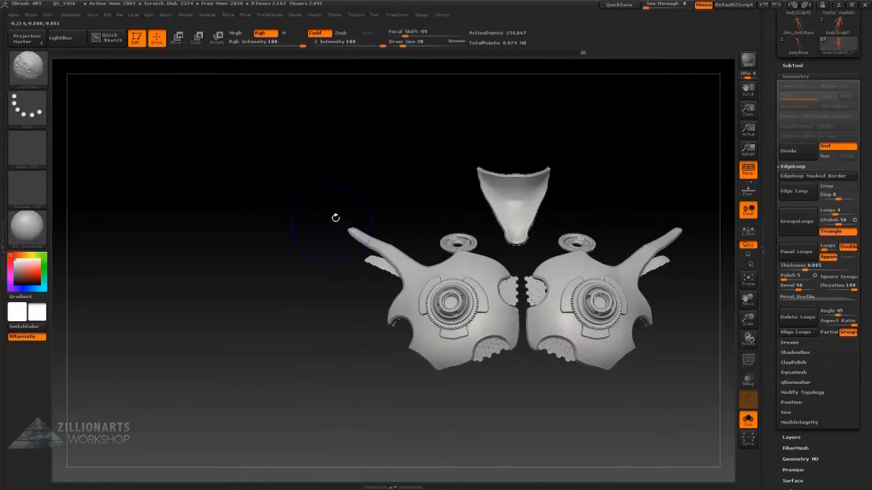
{"action": "left_click", "coordinate": [326, 179], "text": "ctrl+shift"}
Mask the two chest plates by topology and hide all other geometry so only the plates are shown.
{"action": "key", "text": "w"}
{"action": "left_click", "coordinate": [408, 260], "text": "ctrl"}
{"action": "key", "text": "ctrl+i"}
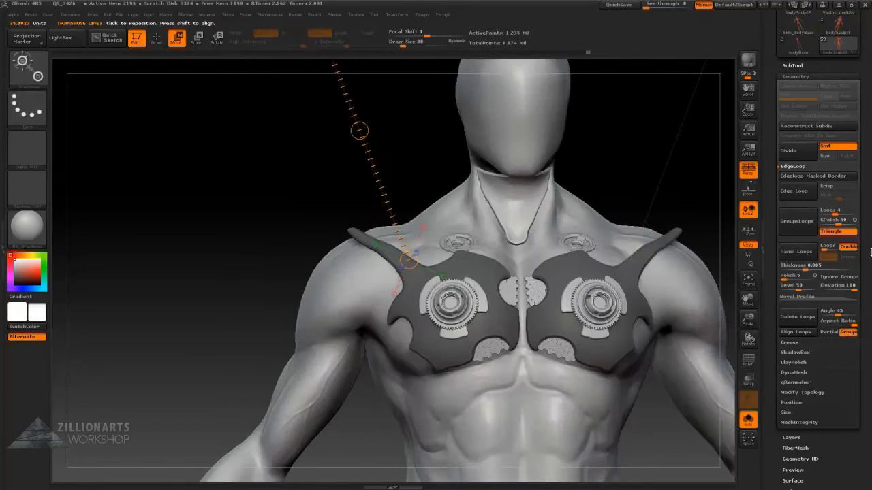
{"action": "left_click", "coordinate": [794, 76]}
{"action": "left_click", "coordinate": [792, 139]}
{"action": "left_click", "coordinate": [839, 158]}
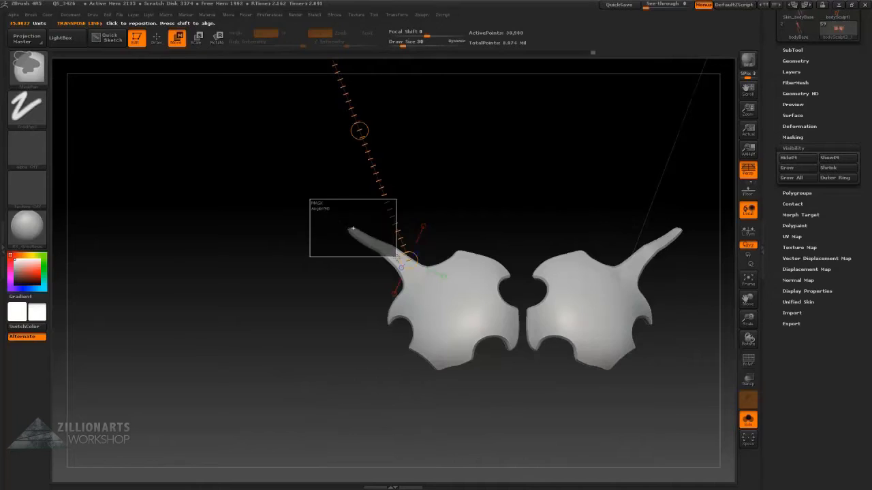
Mask everything except the shoulder spikes on the chest plates, rotate the spikes upward, and restore full visibility.
{"action": "left_click_drag", "start_coordinate": [396, 257], "coordinate": [397, 258], "text": "ctrl"}
{"action": "key", "text": "ctrl+i"}
{"action": "key", "text": "r"}
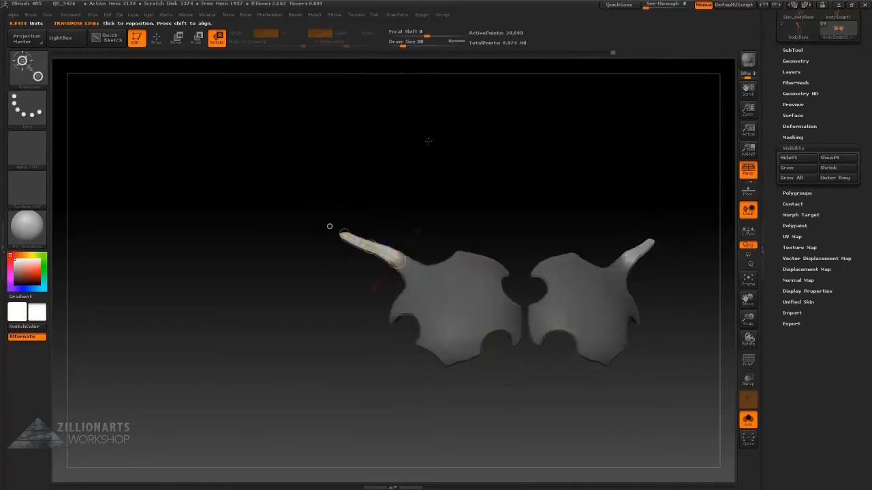
{"action": "left_click_drag", "start_coordinate": [331, 228], "coordinate": [344, 216]}
{"action": "left_click_drag", "start_coordinate": [395, 221], "coordinate": [409, 194], "text": "shift"}
{"action": "left_click", "coordinate": [411, 187], "text": "ctrl+shift"}
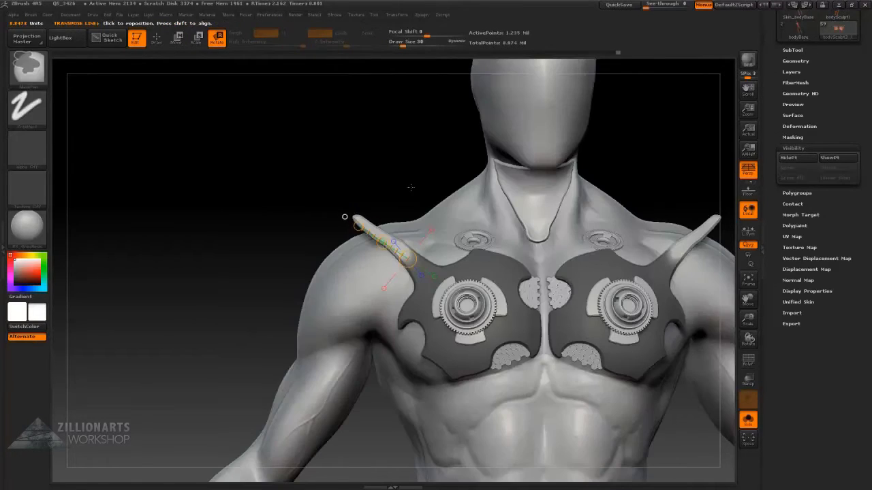
Isolate the chest plates again, reposition their unmasked shoulder spikes with the Move transpose tool, and restore full visibility.
{"action": "key", "text": "ctrl+z"}
{"action": "key", "text": "w"}
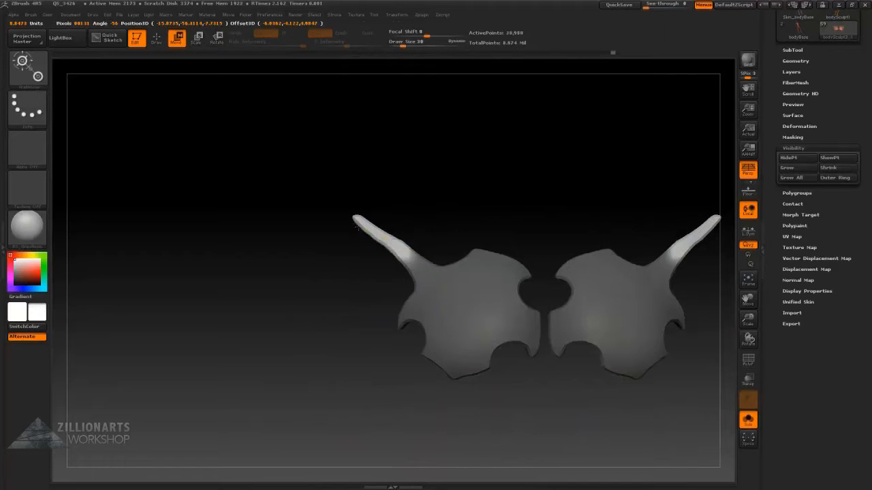
{"action": "mouse_move", "coordinate": [357, 227]}
{"action": "left_mouse_down"}
{"action": "mouse_move", "coordinate": [342, 174]}
{"action": "mouse_move", "coordinate": [365, 217]}
{"action": "mouse_move", "coordinate": [407, 213]}
{"action": "mouse_move", "coordinate": [681, 352]}
{"action": "mouse_move", "coordinate": [679, 254]}
{"action": "left_mouse_up"}
{"action": "key", "text": "q"}
{"action": "left_click", "coordinate": [681, 352], "text": "ctrl+shift"}
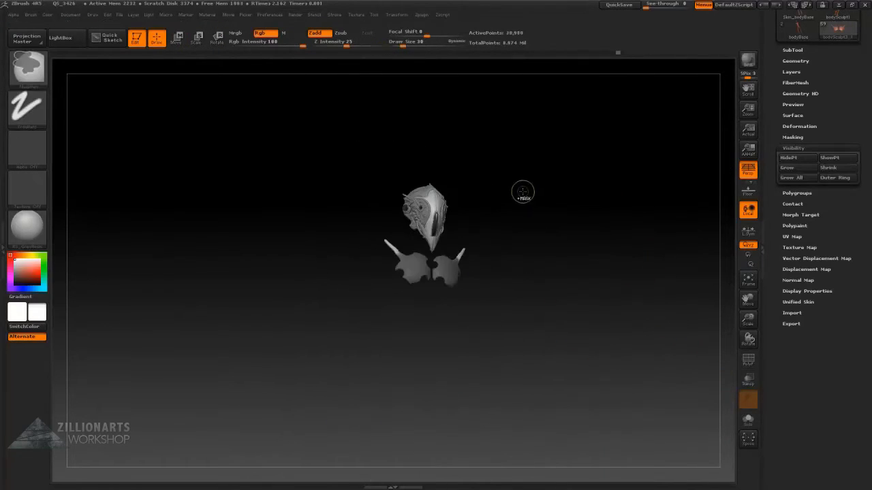
{"action": "right_click_drag", "start_coordinate": [559, 179], "coordinate": [587, 198], "text": "ctrl"}
{"action": "left_click", "coordinate": [593, 163], "text": "ctrl+shift"}
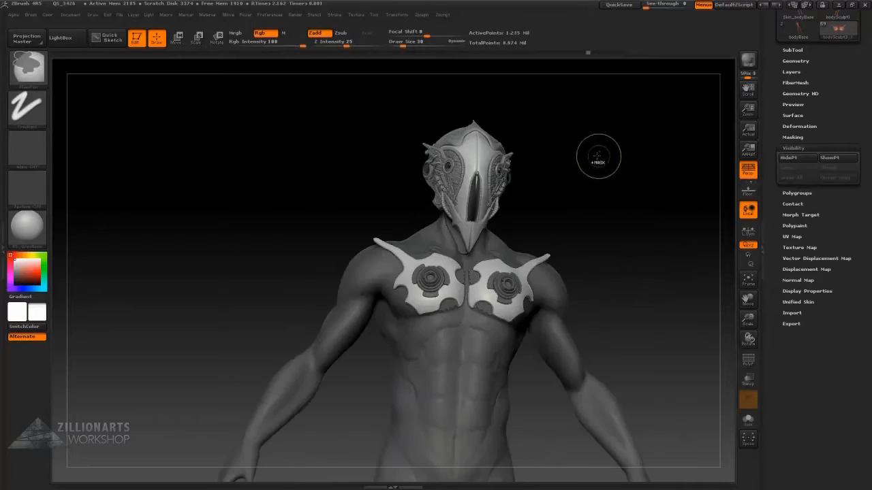
{"action": "left_click_drag", "start_coordinate": [597, 155], "coordinate": [553, 203]}
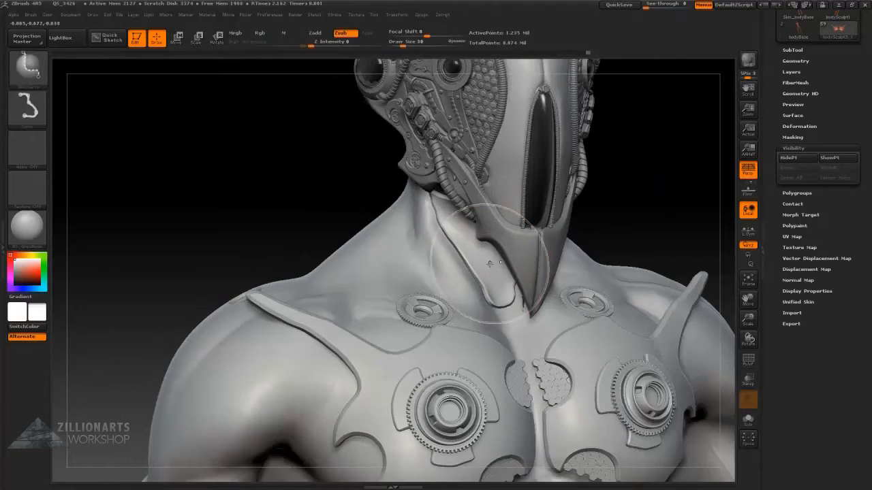
Isolate the front neck plate, choose the SliceCurve brush, and turn on the polygroup wireframe display.
{"action": "key", "text": "w"}
{"action": "left_click", "coordinate": [211, 127], "text": "ctrl"}
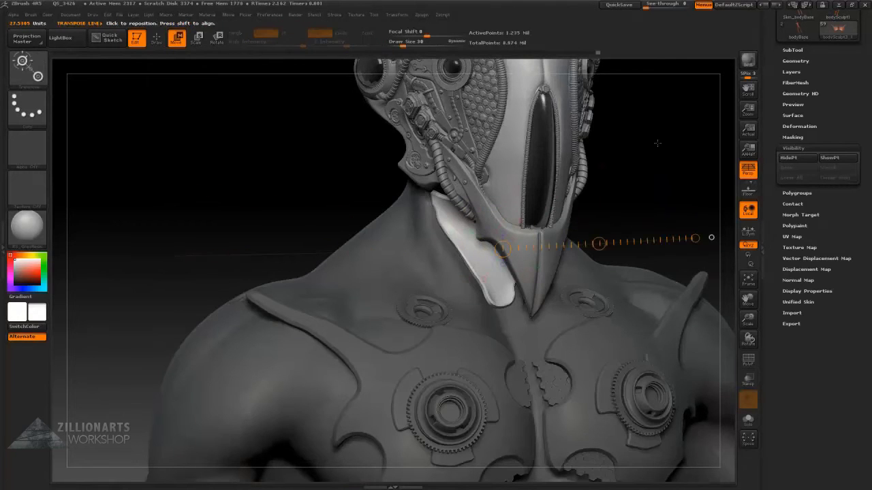
{"action": "mouse_move", "coordinate": [657, 143]}
{"action": "left_mouse_down"}
{"action": "mouse_move", "coordinate": [613, 204]}
{"action": "mouse_move", "coordinate": [633, 217]}
{"action": "left_mouse_up"}
{"action": "left_click", "coordinate": [448, 253], "text": "ctrl+shift"}
{"action": "key", "text": "b"}
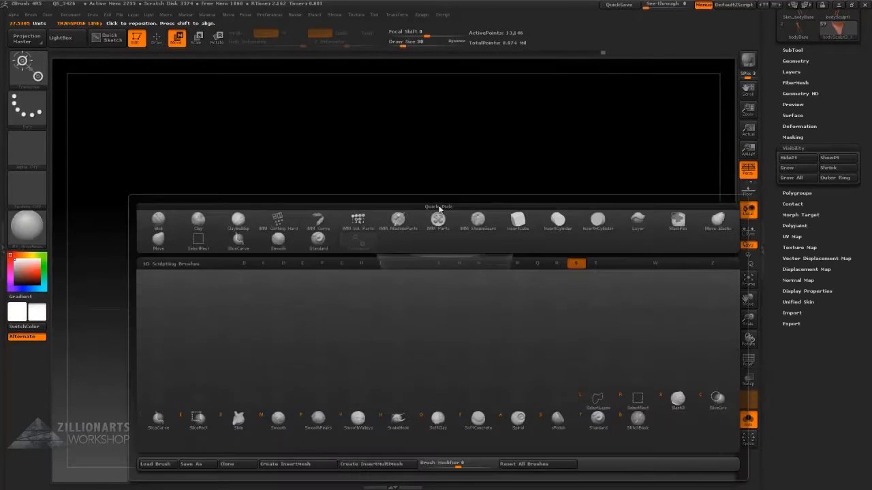
{"action": "left_click", "coordinate": [207, 416]}
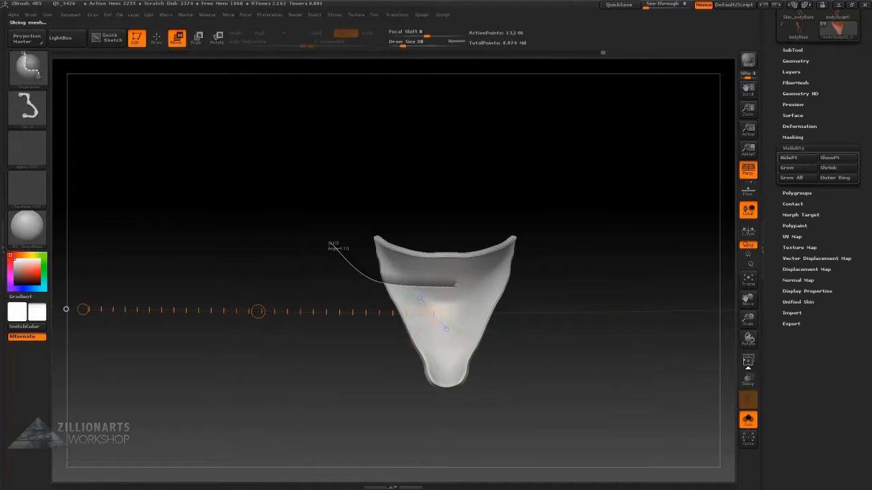
{"action": "left_click", "coordinate": [748, 359]}
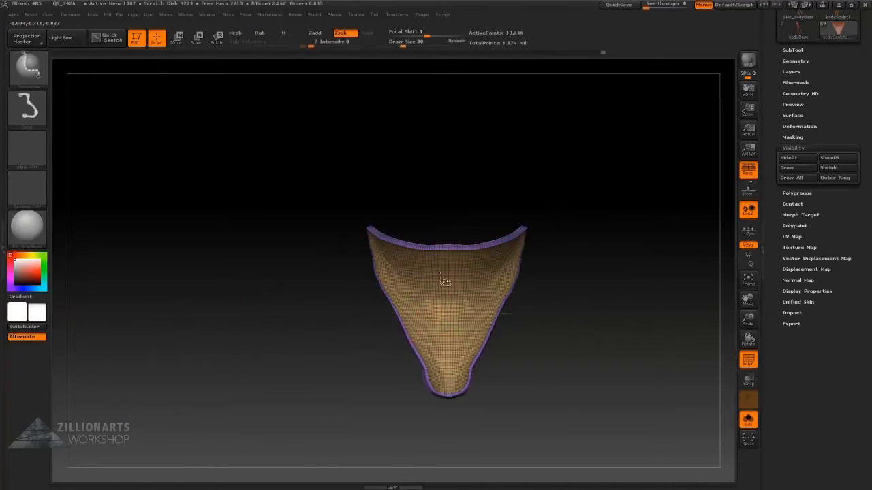
Undo the trial slice and hide the neck plate's border and back surface, leaving only the front face shown.
{"action": "left_click", "coordinate": [605, 235], "text": "ctrl+shift"}
{"action": "key", "text": "ctrl+z"}
{"action": "left_click_drag", "start_coordinate": [686, 323], "coordinate": [613, 320]}
{"action": "key", "text": "w"}
{"action": "left_click_drag", "start_coordinate": [467, 277], "coordinate": [405, 73]}
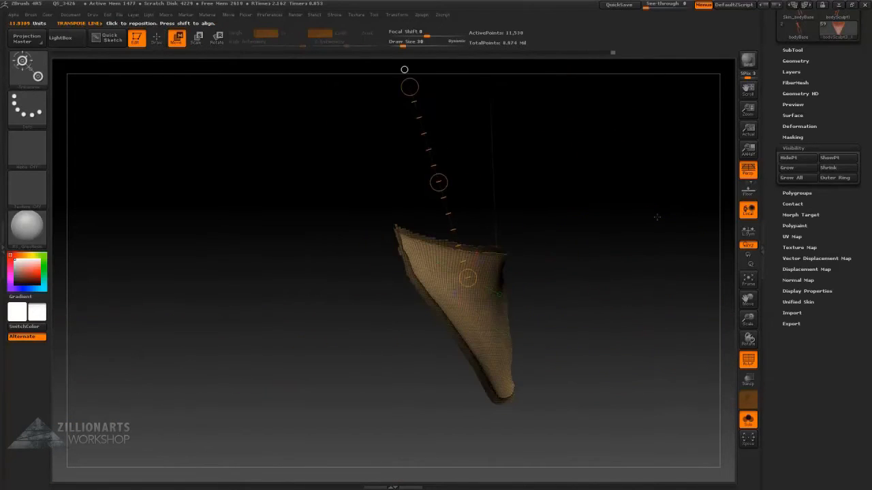
{"action": "left_click_drag", "start_coordinate": [688, 166], "coordinate": [544, 164]}
{"action": "left_click_drag", "start_coordinate": [396, 248], "coordinate": [355, 64]}
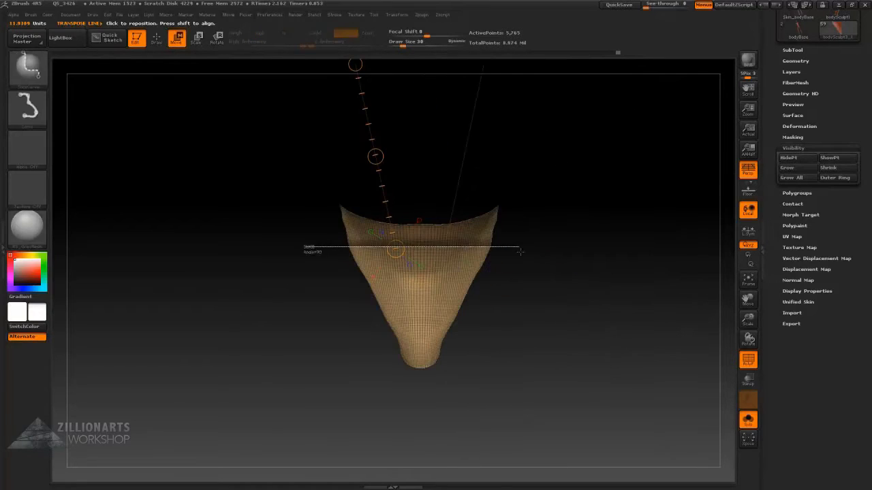
Slice the neck plate's front face horizontally into five stacked polygroup bands, then show the whole model.
{"action": "left_click_drag", "start_coordinate": [519, 252], "coordinate": [538, 249], "text": "ctrl+shift"}
{"action": "mouse_move", "coordinate": [305, 285]}
{"action": "left_mouse_down", "text": "ctrl+shift"}
{"action": "mouse_move", "coordinate": [616, 286]}
{"action": "mouse_move", "coordinate": [617, 309]}
{"action": "left_mouse_up", "text": "ctrl+shift"}
{"action": "left_click_drag", "start_coordinate": [332, 335], "coordinate": [551, 345], "text": "ctrl+shift"}
{"action": "left_click_drag", "start_coordinate": [566, 344], "coordinate": [672, 341], "text": "alt"}
{"action": "left_click_drag", "start_coordinate": [612, 260], "coordinate": [611, 294], "text": "alt"}
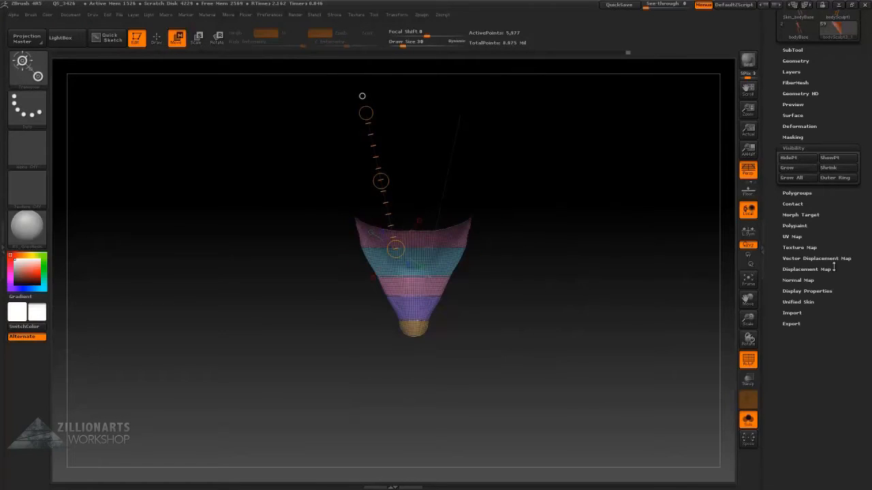
{"action": "left_click", "coordinate": [589, 262], "text": "ctrl+shift"}
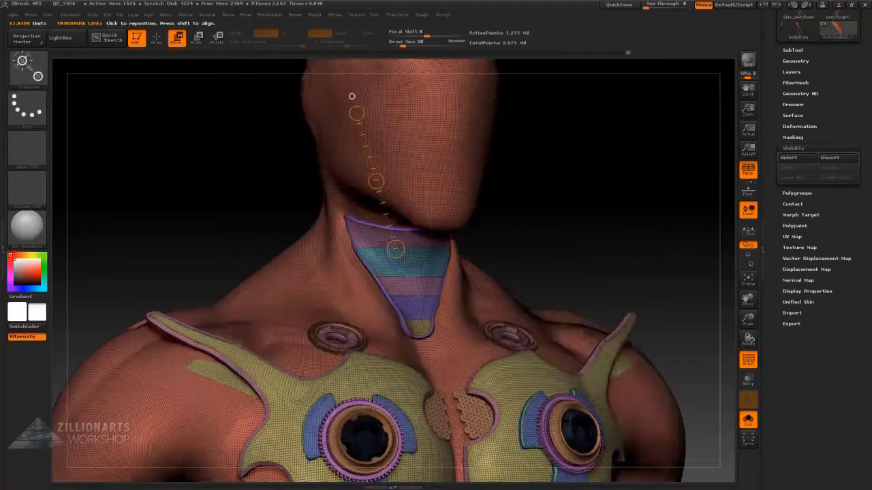
Isolate the neck bands, create panel loops with thickness 0.005, bevel 50 and elevation 100, then turn off the wireframe display.
{"action": "key", "text": "q"}
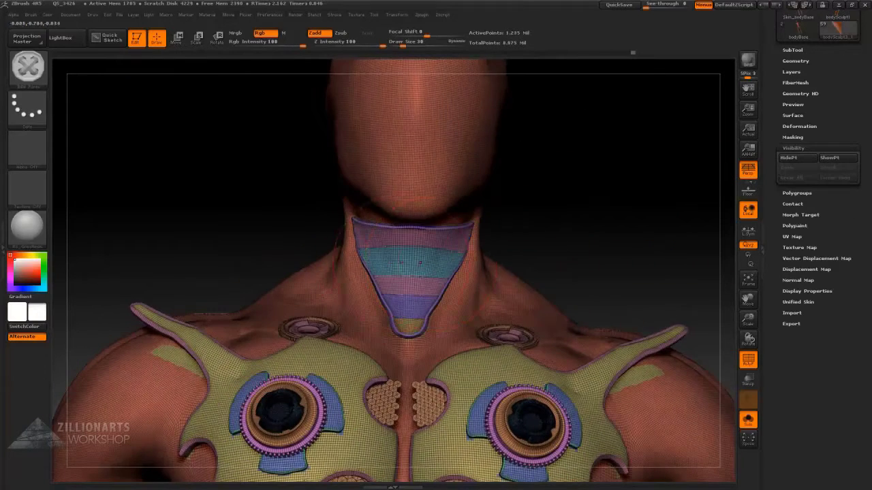
{"action": "left_click", "coordinate": [450, 238], "text": "ctrl+shift"}
{"action": "left_click_drag", "start_coordinate": [809, 52], "coordinate": [809, 136]}
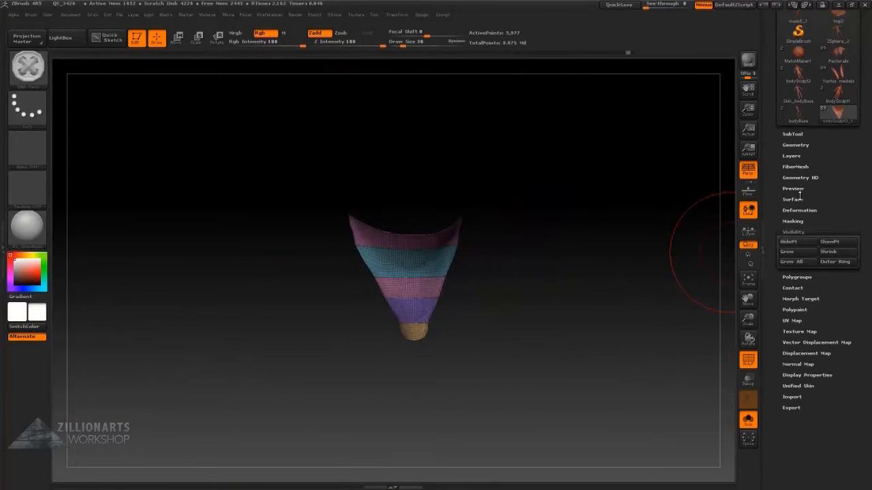
{"action": "left_click", "coordinate": [794, 143]}
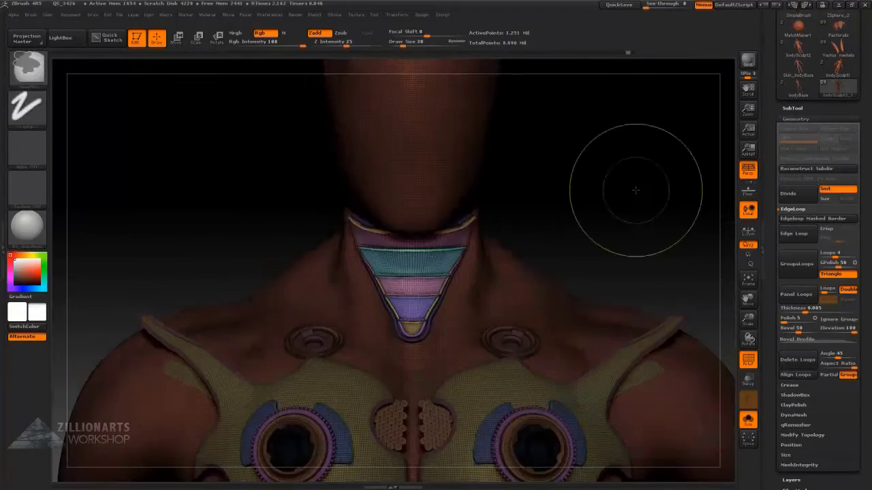
{"action": "key", "text": "f"}
{"action": "key", "text": "shift+f"}
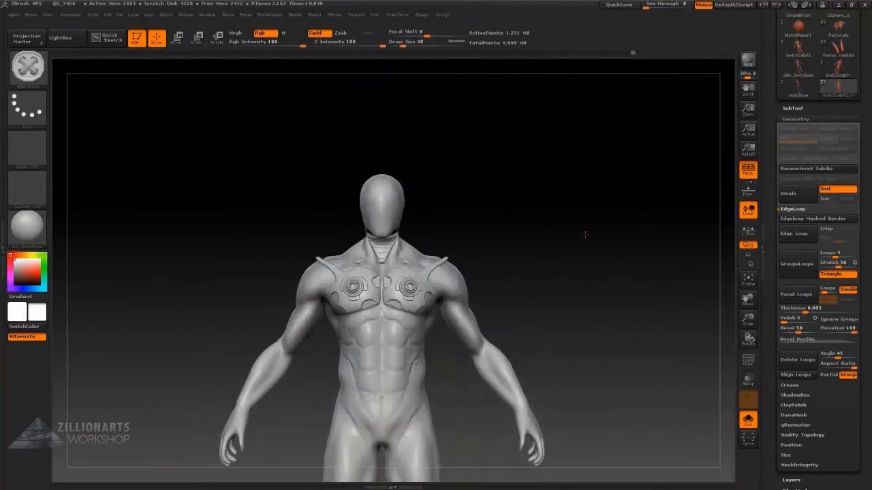
{"action": "left_click_drag", "start_coordinate": [585, 234], "coordinate": [621, 225], "text": "alt"}
{"action": "left_click_drag", "start_coordinate": [504, 222], "coordinate": [708, 126]}
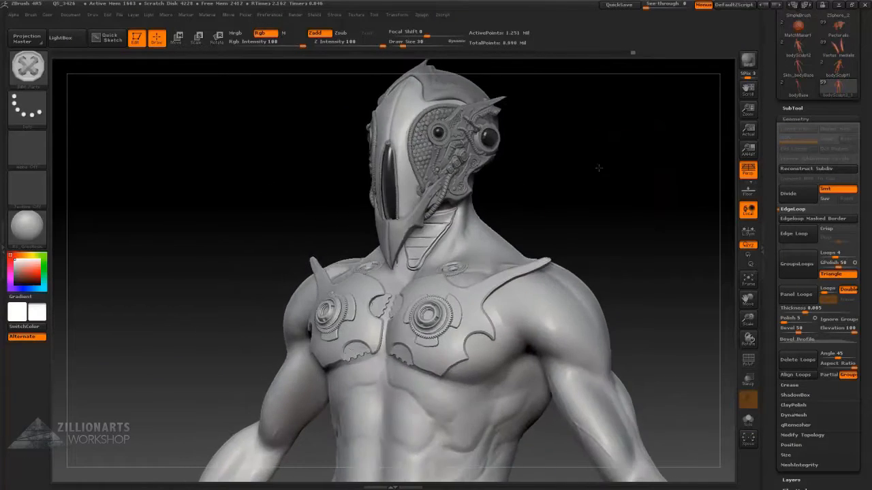
{"action": "left_click_drag", "start_coordinate": [554, 134], "coordinate": [701, 167]}
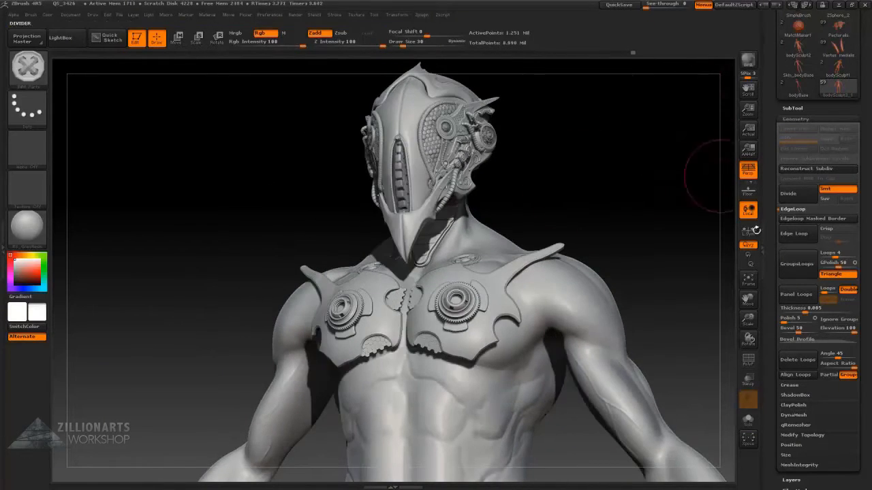
{"action": "left_click_drag", "start_coordinate": [635, 168], "coordinate": [603, 200], "text": "alt"}
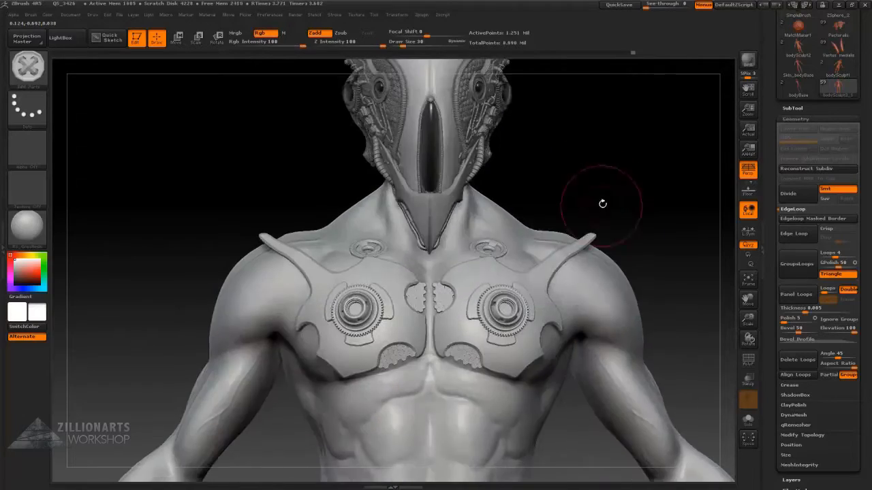
Choose a segmented-tube insert curve brush and lay mirrored tubes from the sides of the head down the neck to the upper chest.
{"action": "mouse_move", "coordinate": [639, 153]}
{"action": "left_mouse_down"}
{"action": "mouse_move", "coordinate": [695, 198]}
{"action": "mouse_move", "coordinate": [701, 225]}
{"action": "left_mouse_up"}
{"action": "key", "text": "b"}
{"action": "key", "text": "i"}
{"action": "left_click", "coordinate": [431, 365]}
{"action": "key", "text": "space"}
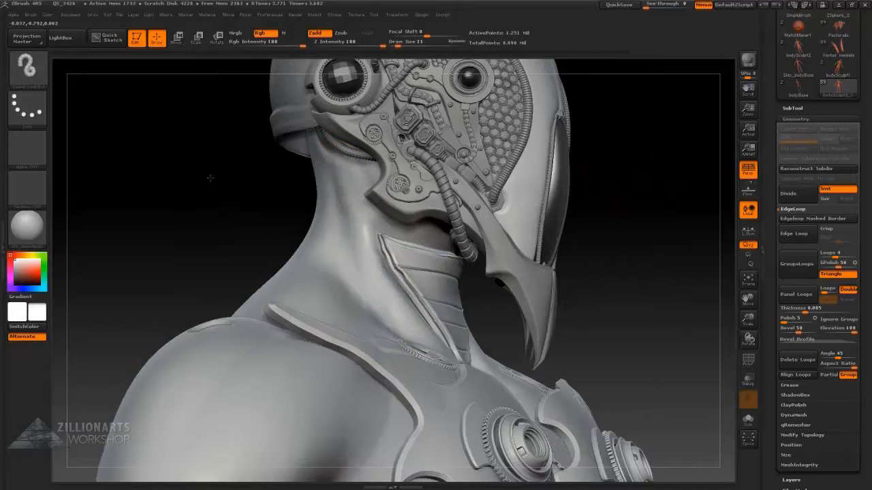
{"action": "key", "text": "shift+s"}
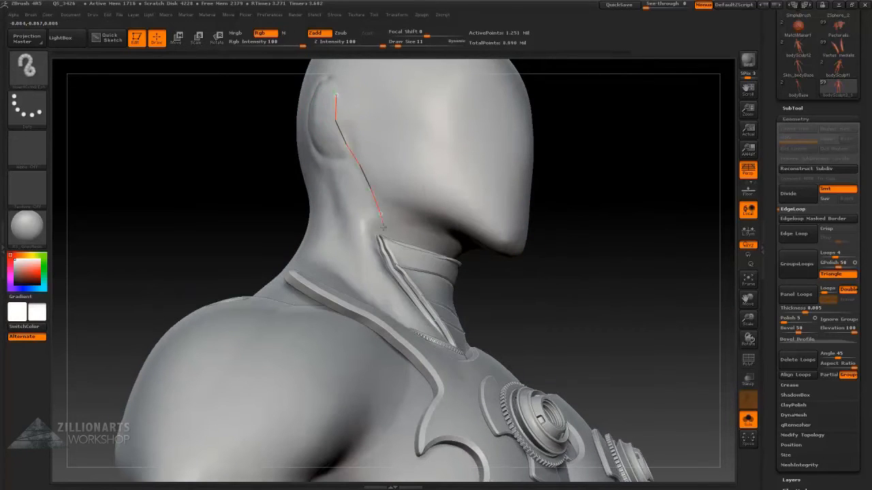
{"action": "left_click_drag", "start_coordinate": [545, 286], "coordinate": [369, 409]}
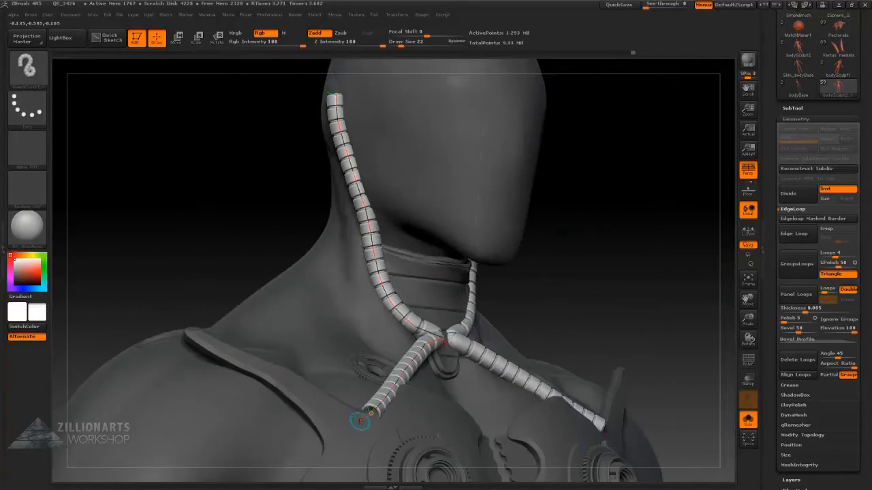
Rework the segmented tubes into thinner ones that run down the neck and curve across the collarbones toward the shoulders.
{"action": "left_click", "coordinate": [337, 376], "text": "ctrl+shift"}
{"action": "left_click", "coordinate": [330, 374], "text": "ctrl+shift"}
{"action": "left_click_drag", "start_coordinate": [329, 374], "coordinate": [504, 224]}
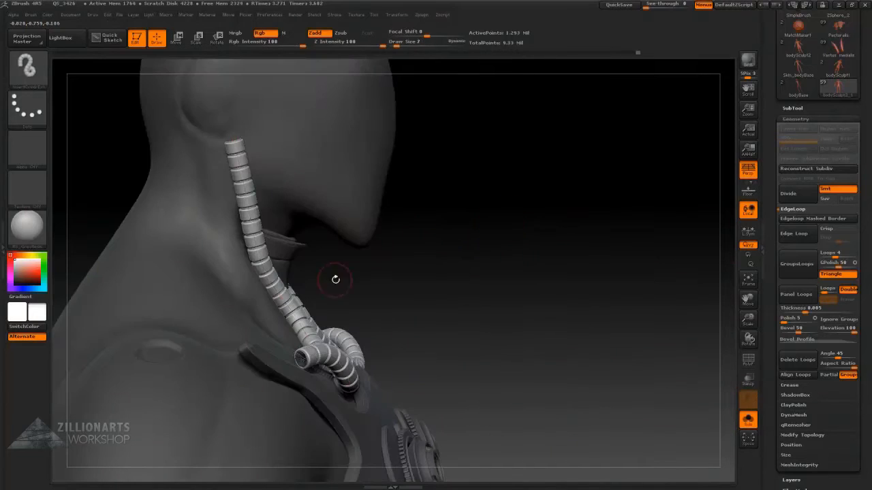
{"action": "left_click_drag", "start_coordinate": [335, 279], "coordinate": [409, 259]}
{"action": "left_click_drag", "start_coordinate": [479, 245], "coordinate": [433, 273]}
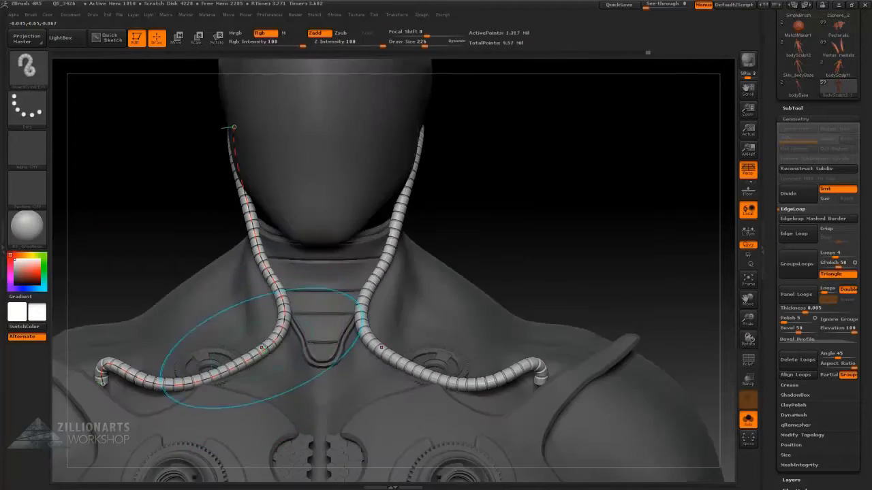
{"action": "left_click", "coordinate": [230, 368], "text": "ctrl+shift"}
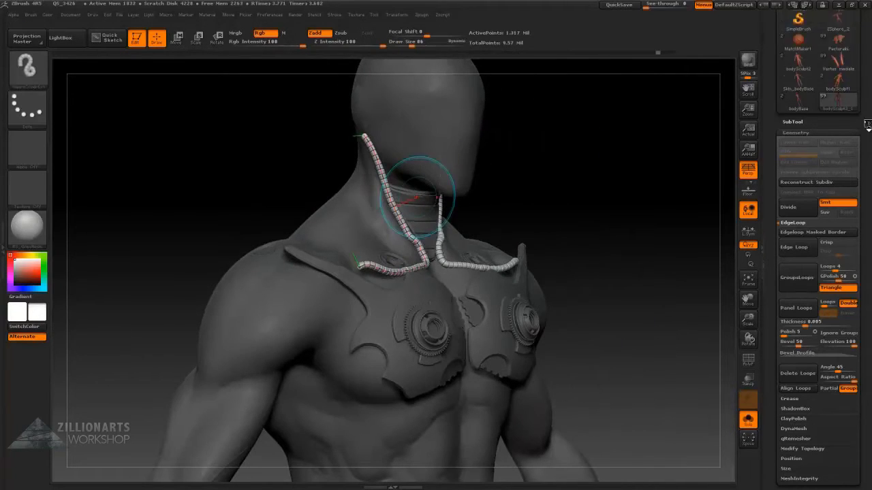
Bring up the stroke's curve settings beside the tool settings for the neck tubes.
{"action": "left_click", "coordinate": [335, 14]}
{"action": "left_click", "coordinate": [332, 26]}
{"action": "left_click", "coordinate": [795, 151]}
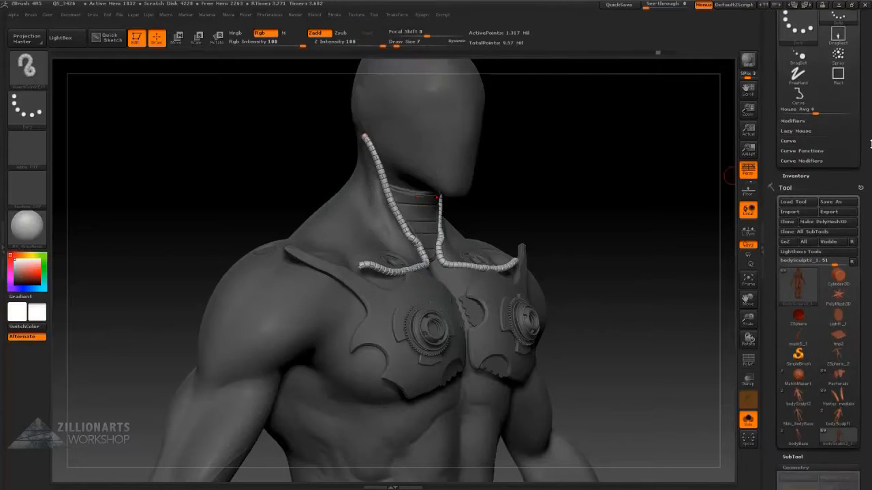
{"action": "left_click", "coordinate": [790, 221]}
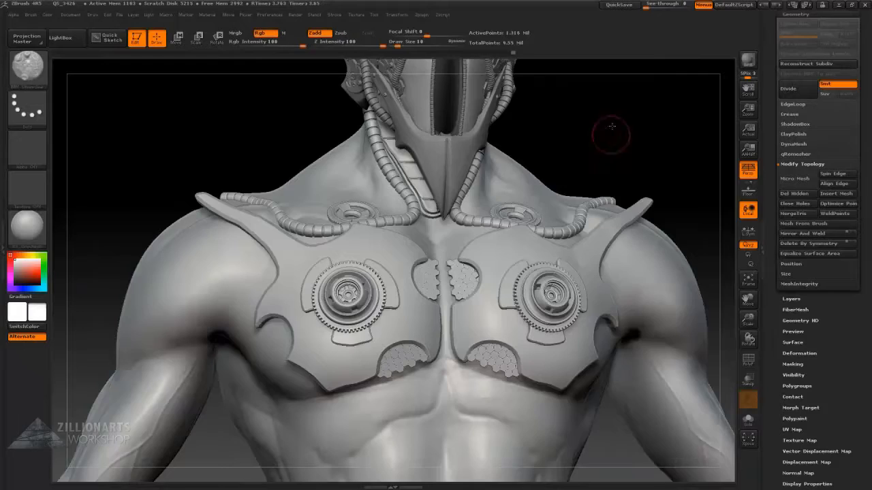
Insert mirrored cubes near the lower edges of the chest plates and stretch them sideways into bars.
{"action": "left_click", "coordinate": [599, 267]}
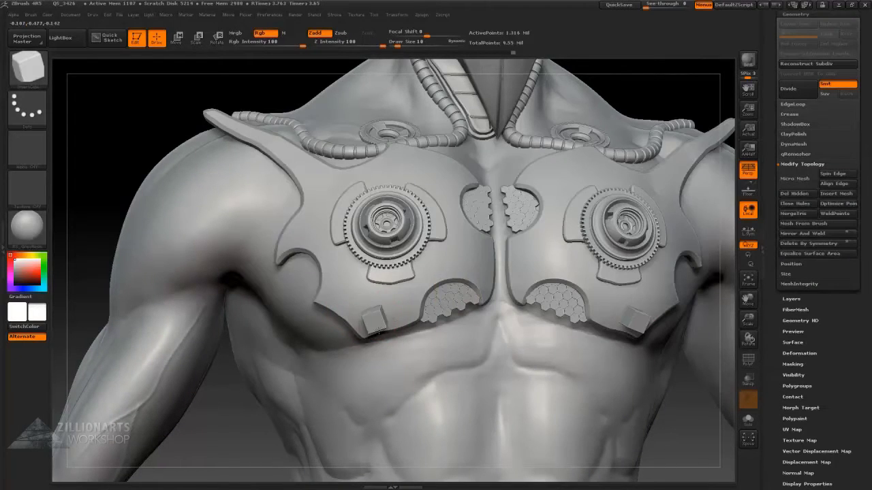
{"action": "key", "text": "w"}
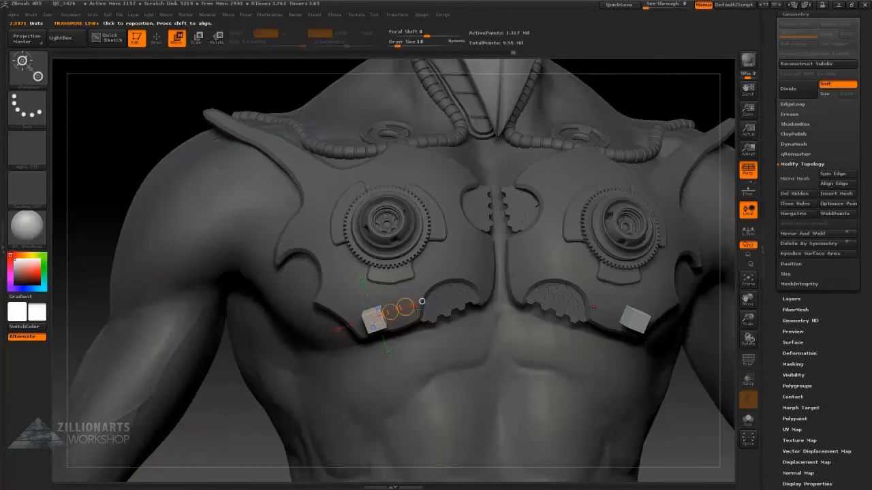
{"action": "left_click_drag", "start_coordinate": [421, 301], "coordinate": [431, 296]}
{"action": "key", "text": "w"}
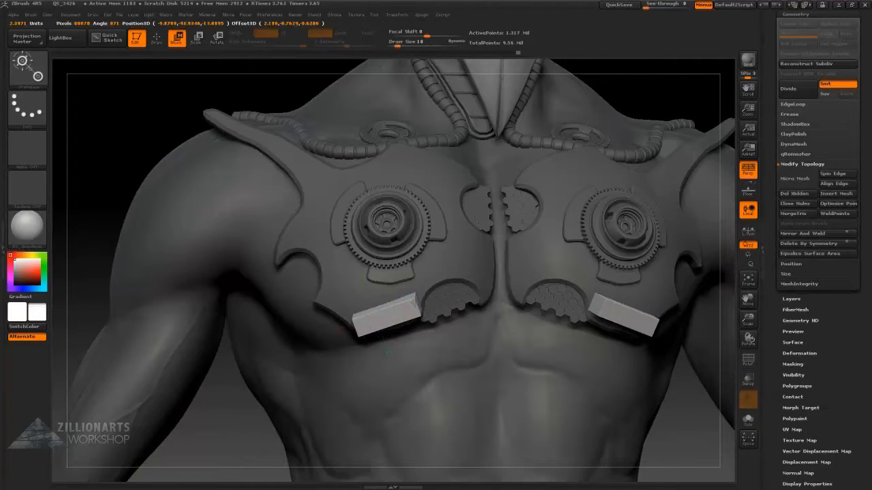
Flatten the mirrored bars and move and rotate them to follow the chest plates' lower edges beside the hexagonal inserts.
{"action": "left_click_drag", "start_coordinate": [357, 271], "coordinate": [368, 271]}
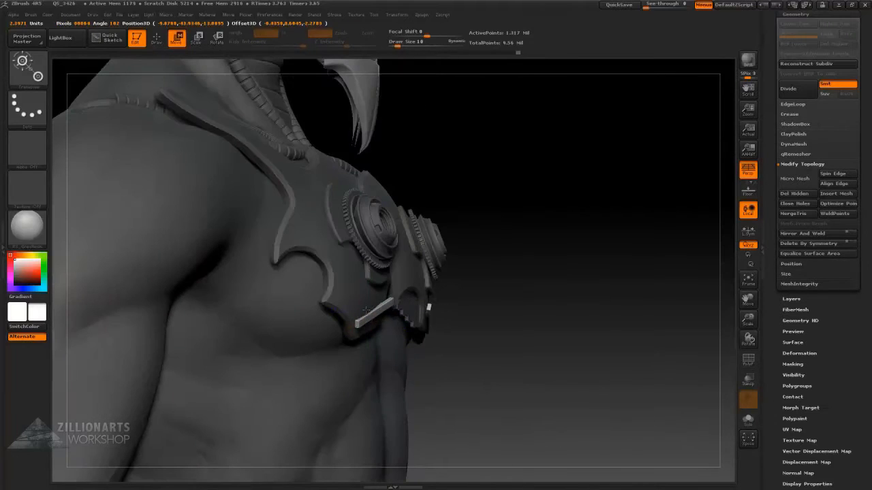
{"action": "left_click_drag", "start_coordinate": [384, 325], "coordinate": [369, 306]}
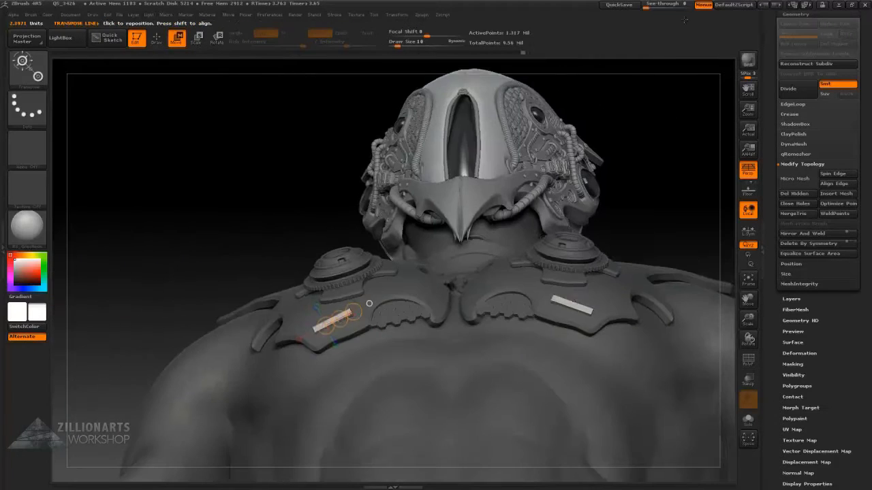
{"action": "left_click_drag", "start_coordinate": [317, 311], "coordinate": [362, 347]}
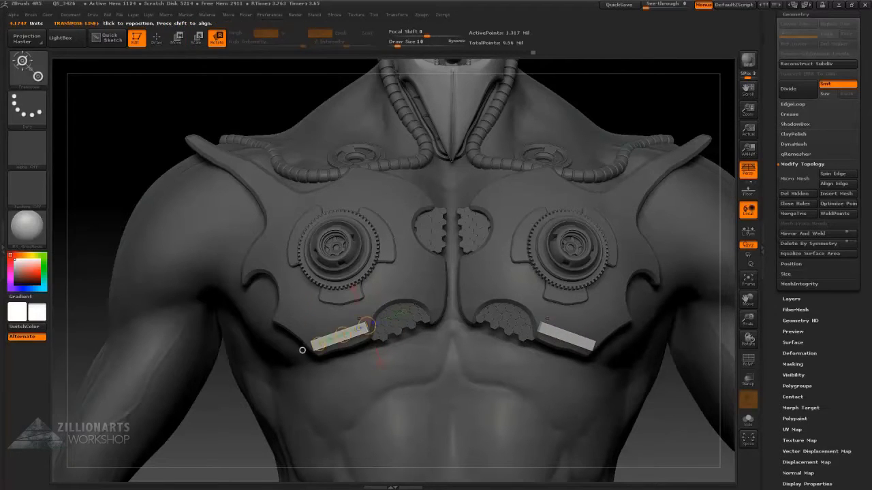
Shorten the mirrored bars and move them along the chest plates' lower edges, close against the hexagonal inserts.
{"action": "left_click_drag", "start_coordinate": [302, 350], "coordinate": [453, 273]}
{"action": "key", "text": "r"}
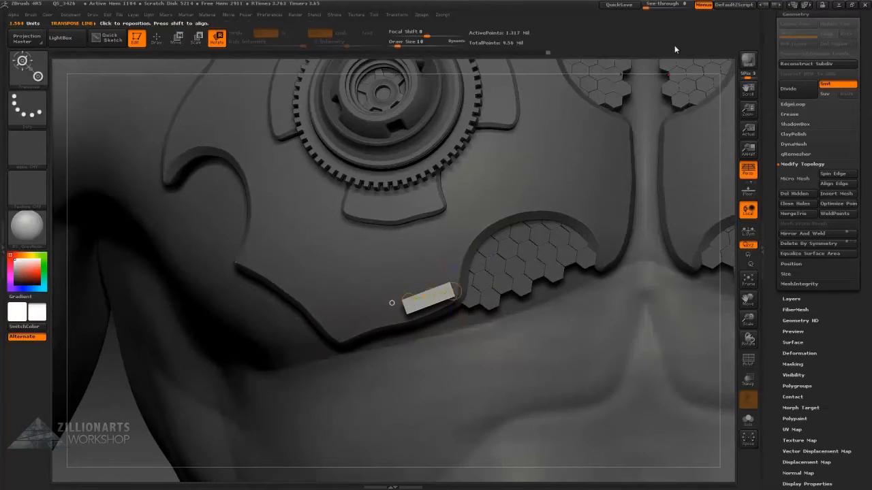
{"action": "left_click_drag", "start_coordinate": [436, 204], "coordinate": [457, 272]}
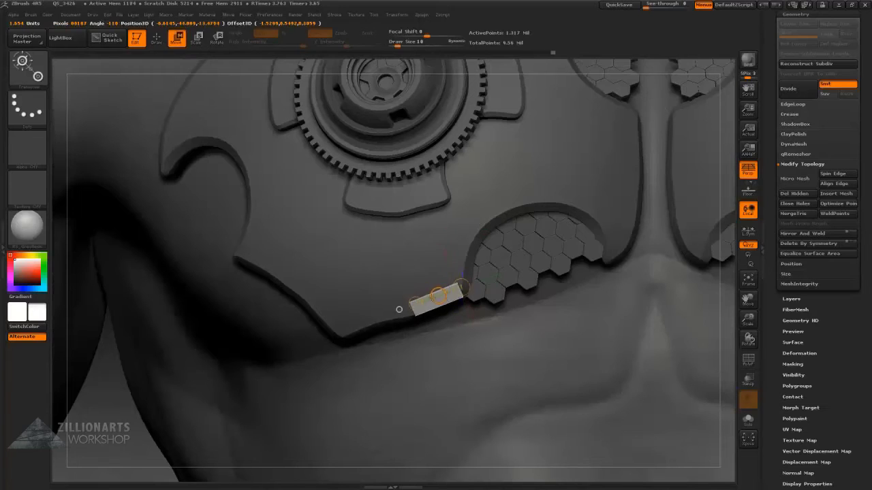
Insert mirrored cylinders at the outer ends of the bars and move them into place as round joints.
{"action": "key", "text": "b"}
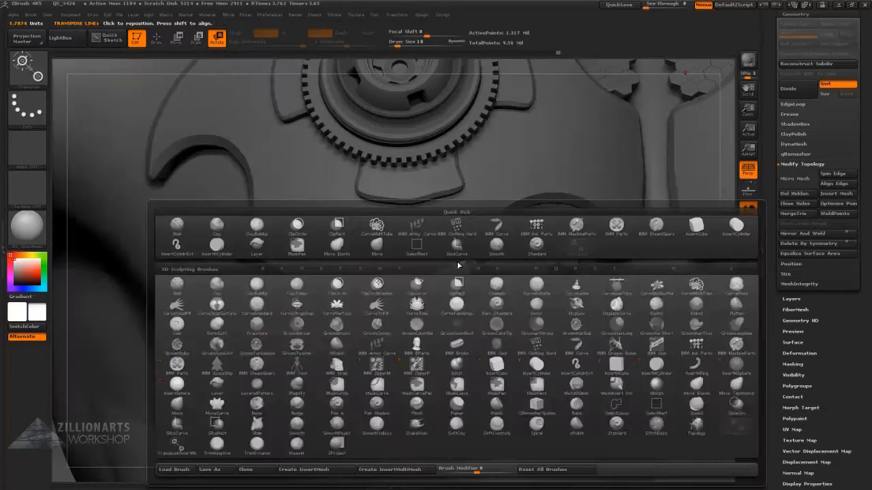
{"action": "key", "text": "i"}
{"action": "key", "text": "n"}
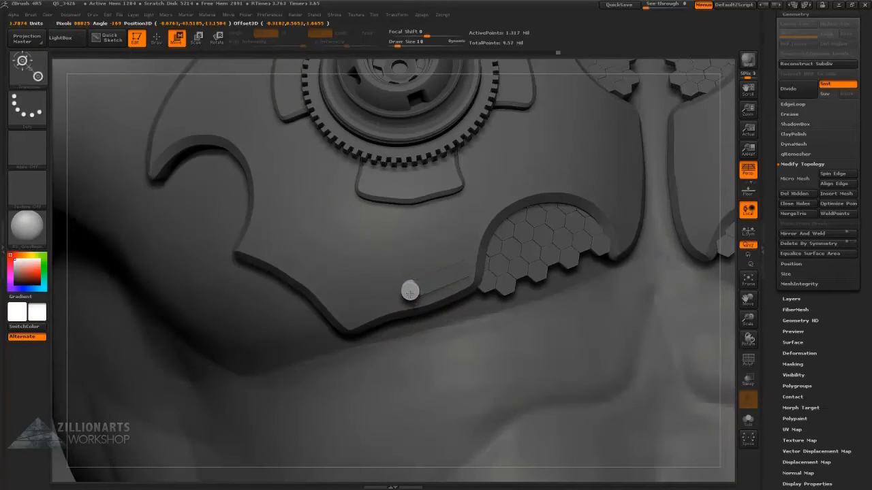
{"action": "key", "text": "f"}
{"action": "left_click_drag", "start_coordinate": [557, 46], "coordinate": [504, 320], "text": "alt"}
Isolate the bars and build a second mirrored pair angling up and outward from the cylinder joints.
{"action": "left_click", "coordinate": [504, 321], "text": "ctrl+shift"}
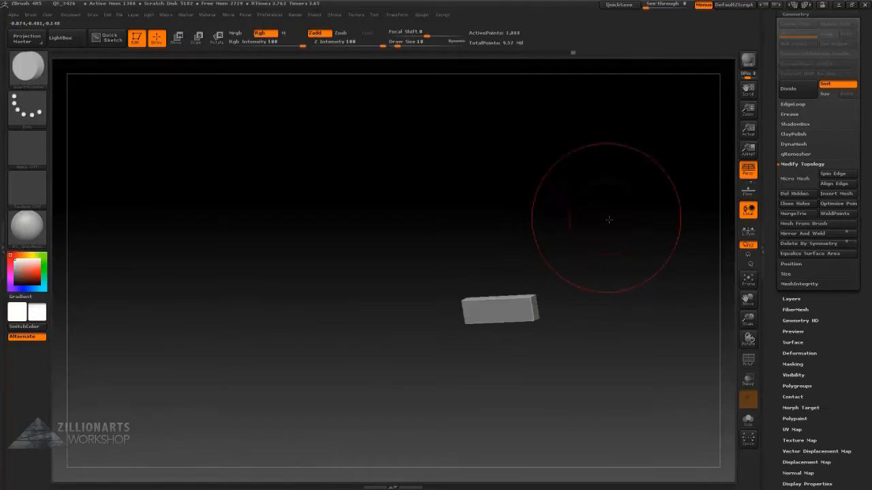
{"action": "left_click_drag", "start_coordinate": [608, 219], "coordinate": [568, 311], "text": "ctrl+shift"}
{"action": "key", "text": "e"}
{"action": "mouse_move", "coordinate": [487, 302]}
{"action": "left_mouse_down"}
{"action": "mouse_move", "coordinate": [574, 305]}
{"action": "mouse_move", "coordinate": [559, 306]}
{"action": "left_mouse_up"}
{"action": "left_click", "coordinate": [576, 307], "text": "ctrl+shift"}
{"action": "key", "text": "w"}
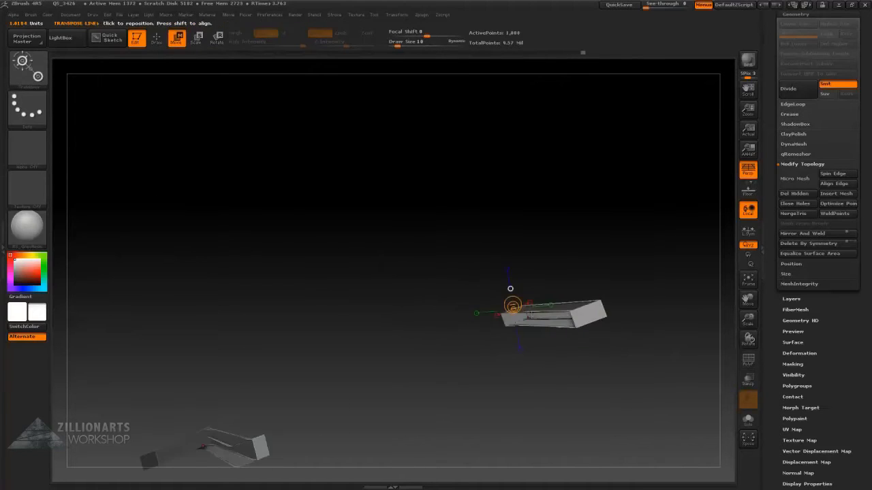
{"action": "left_click_drag", "start_coordinate": [577, 248], "coordinate": [525, 325]}
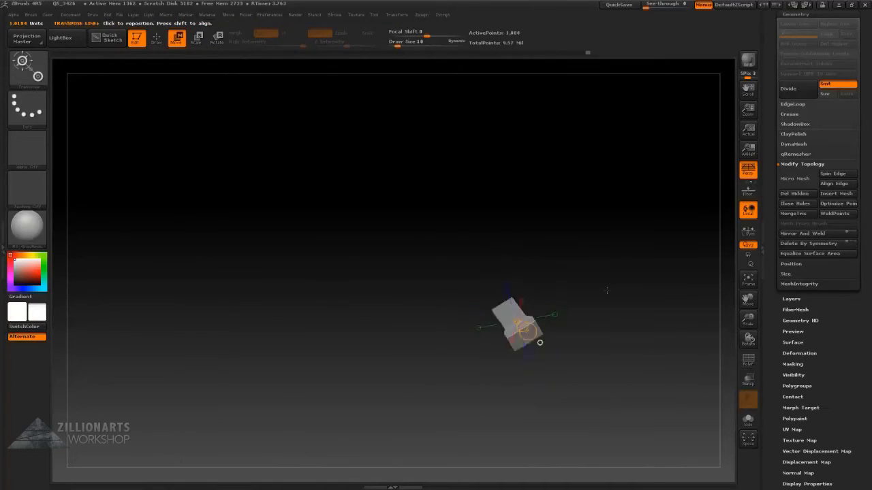
{"action": "key", "text": "q"}
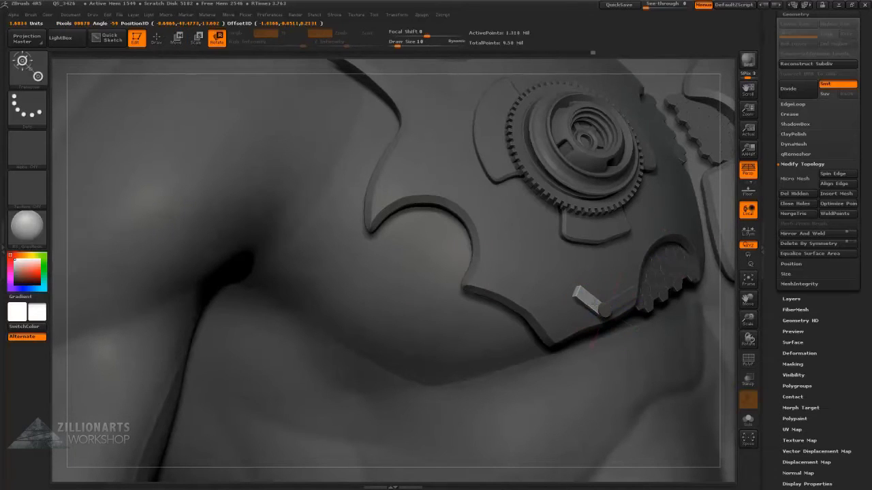
{"action": "key", "text": "w"}
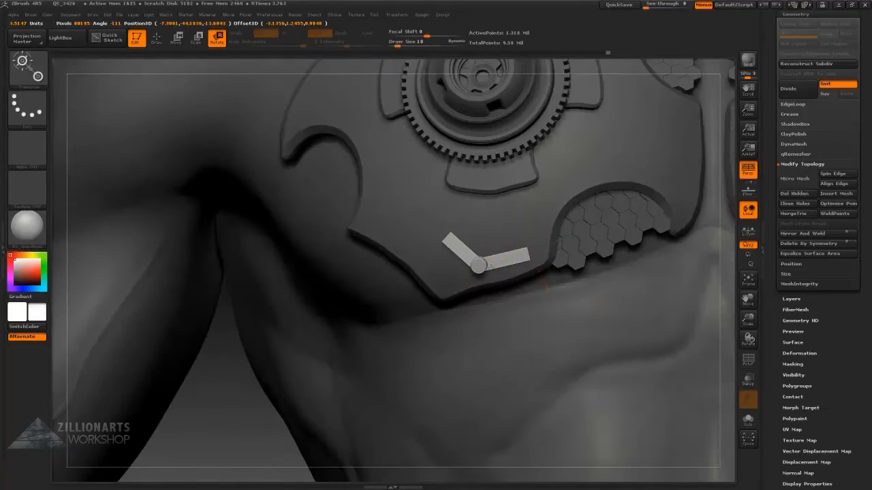
Insert a mirrored Crown Nut and move it onto the cylinder that joins the two bars.
{"action": "key", "text": "b"}
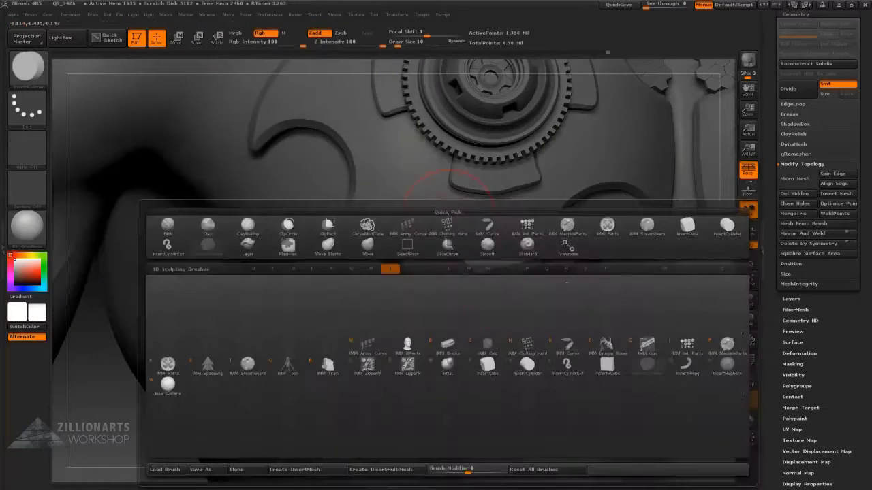
{"action": "key", "text": "i"}
{"action": "key", "text": "b"}
{"action": "key", "text": "m"}
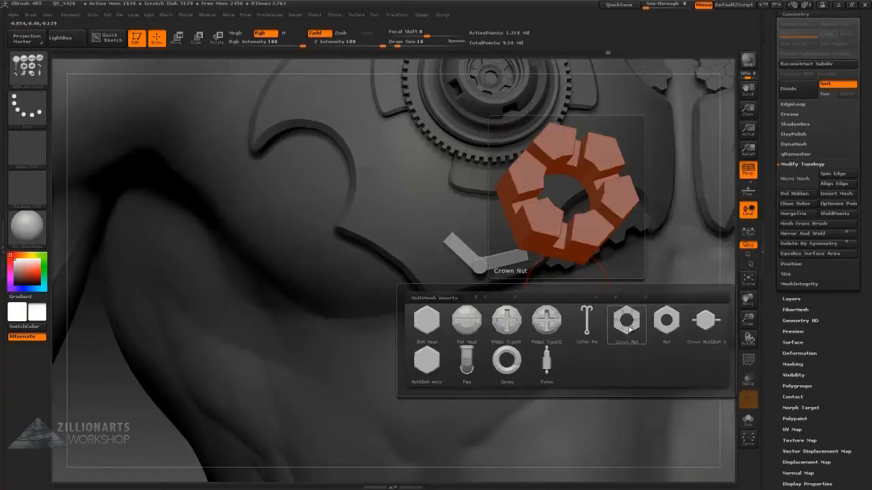
{"action": "left_click", "coordinate": [625, 320]}
{"action": "left_click", "coordinate": [418, 374]}
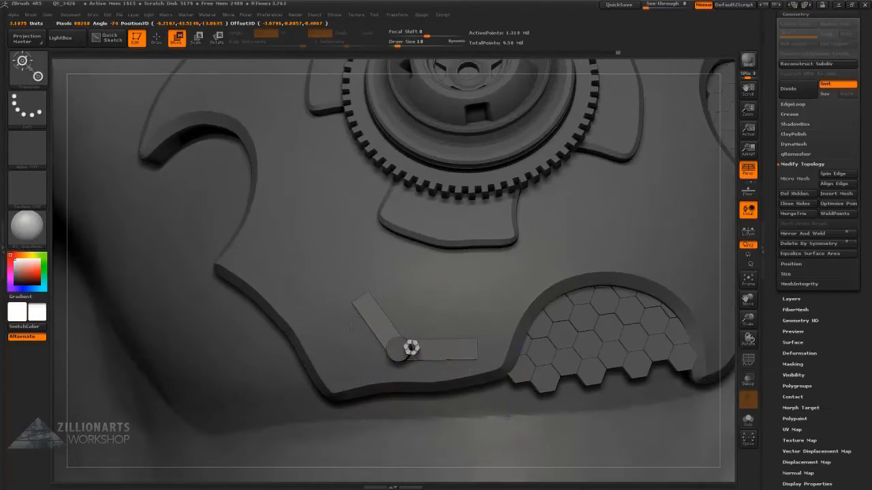
{"action": "left_click_drag", "start_coordinate": [351, 327], "coordinate": [608, 185]}
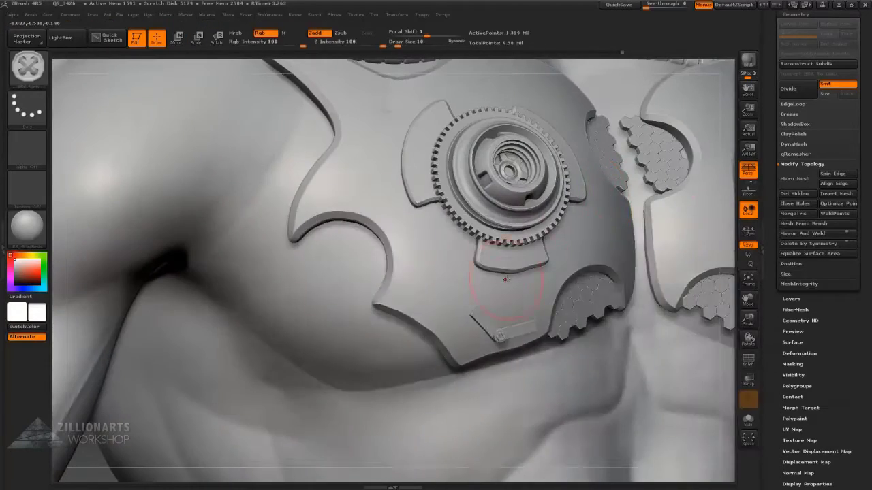
Add thin mirrored segmented tubes from the angled bars to the chest gears and bend them into smooth curves.
{"action": "key", "text": "b"}
{"action": "left_click", "coordinate": [504, 148]}
{"action": "key", "text": "m"}
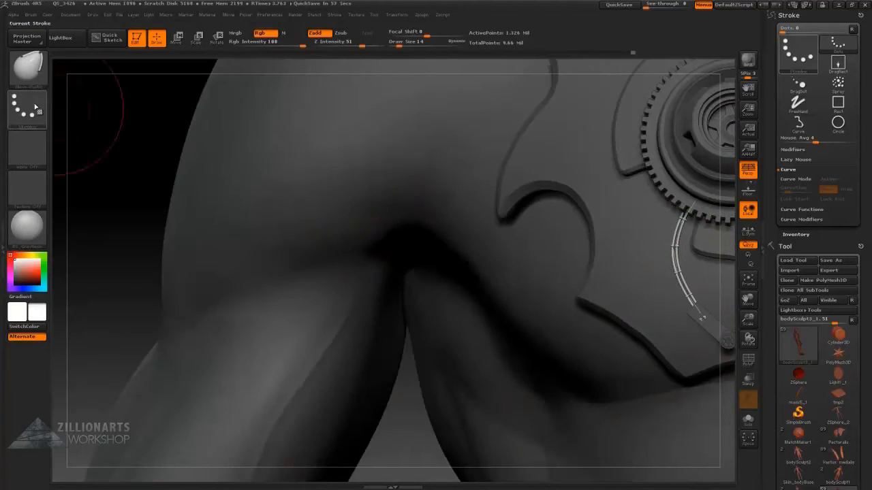
{"action": "key", "text": "space"}
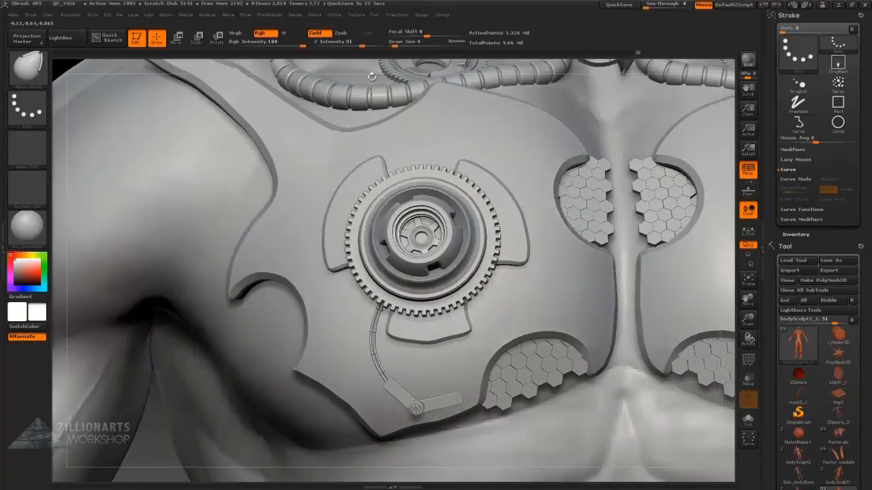
Insert mirrored hinge plates around the chest gears at the ends of the curved raised panels.
{"action": "key", "text": "b"}
{"action": "key", "text": "i"}
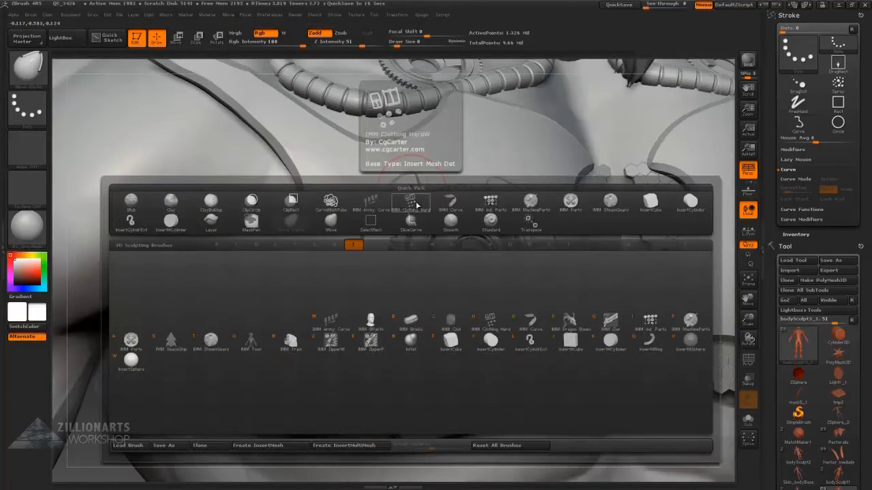
{"action": "left_click", "coordinate": [412, 202]}
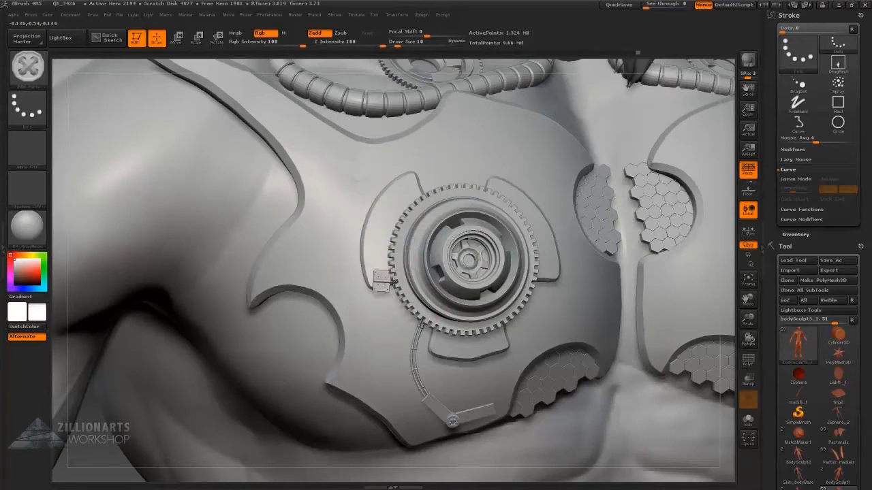
{"action": "left_click", "coordinate": [376, 265]}
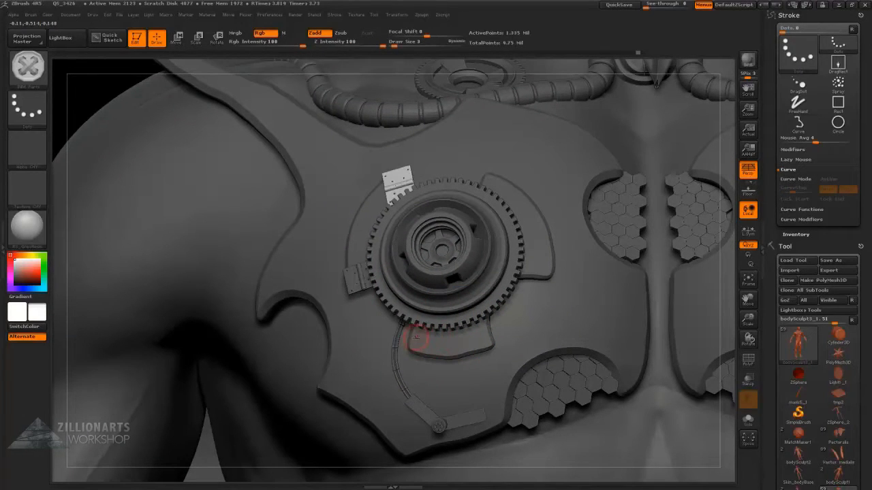
{"action": "key", "text": "ctrl+z"}
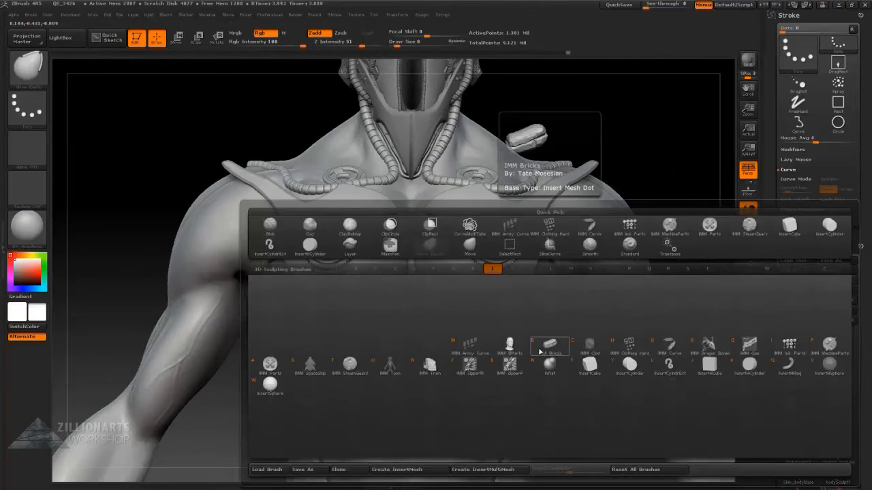
Look through the body-part, curve and steam-gear insert meshes for a part that suits the armour.
{"action": "left_click", "coordinate": [524, 347]}
{"action": "key", "text": "b"}
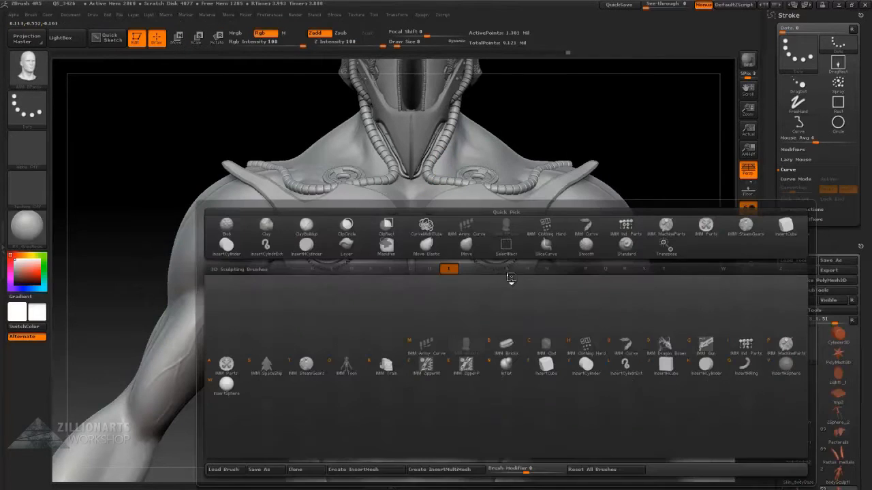
{"action": "left_click", "coordinate": [634, 348]}
{"action": "key", "text": "m"}
{"action": "mouse_move", "coordinate": [769, 343]}
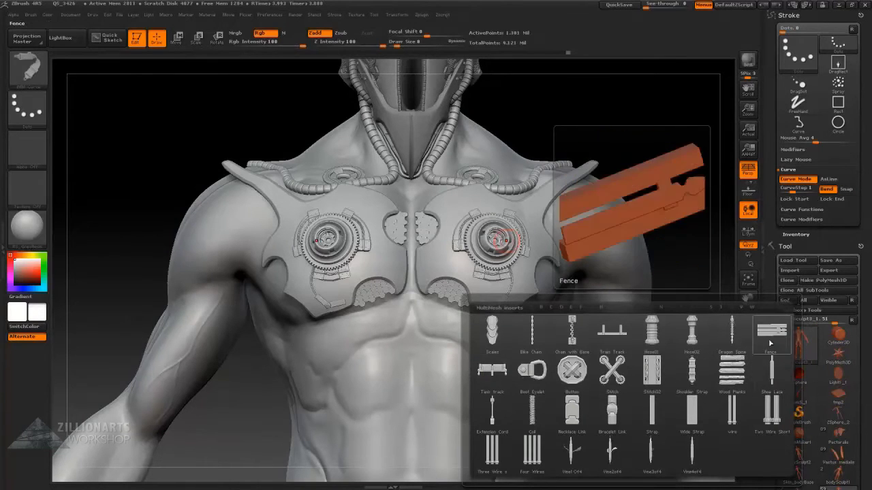
{"action": "left_click", "coordinate": [589, 455]}
{"action": "mouse_move", "coordinate": [671, 170]}
{"action": "left_mouse_down"}
{"action": "mouse_move", "coordinate": [609, 226]}
{"action": "mouse_move", "coordinate": [681, 139]}
{"action": "mouse_move", "coordinate": [641, 166]}
{"action": "left_mouse_up"}
{"action": "key", "text": "b"}
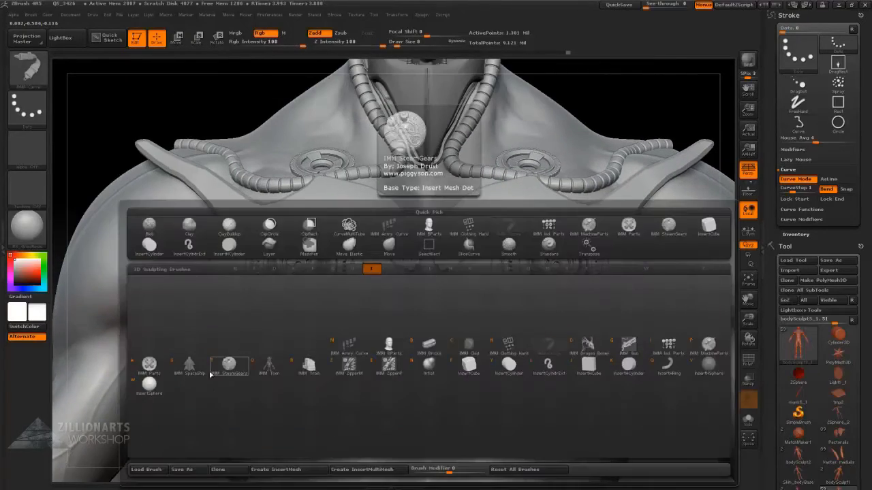
{"action": "left_click", "coordinate": [408, 228]}
{"action": "key", "text": "m"}
{"action": "left_click", "coordinate": [318, 373]}
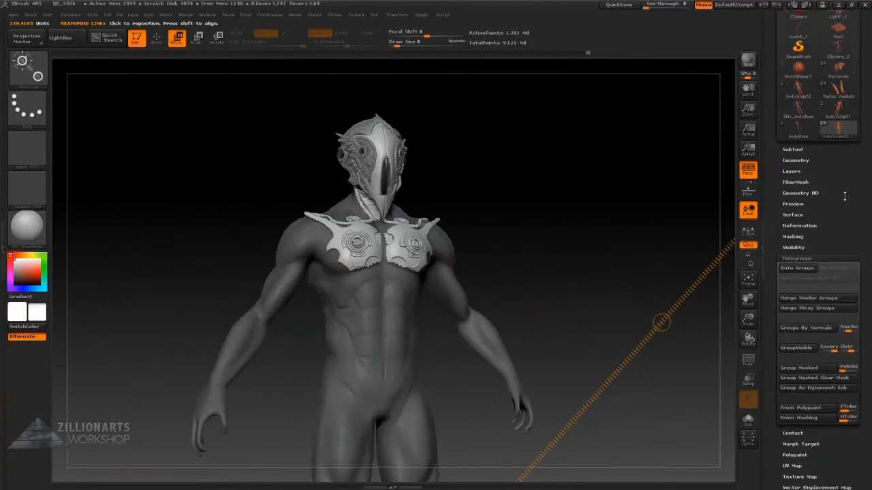
Separate the body from the armour inserts with its own polygroup and show the whole model again.
{"action": "mouse_move", "coordinate": [841, 176]}
{"action": "left_mouse_down"}
{"action": "mouse_move", "coordinate": [841, 72]}
{"action": "mouse_move", "coordinate": [841, 240]}
{"action": "mouse_move", "coordinate": [839, 215]}
{"action": "left_mouse_up"}
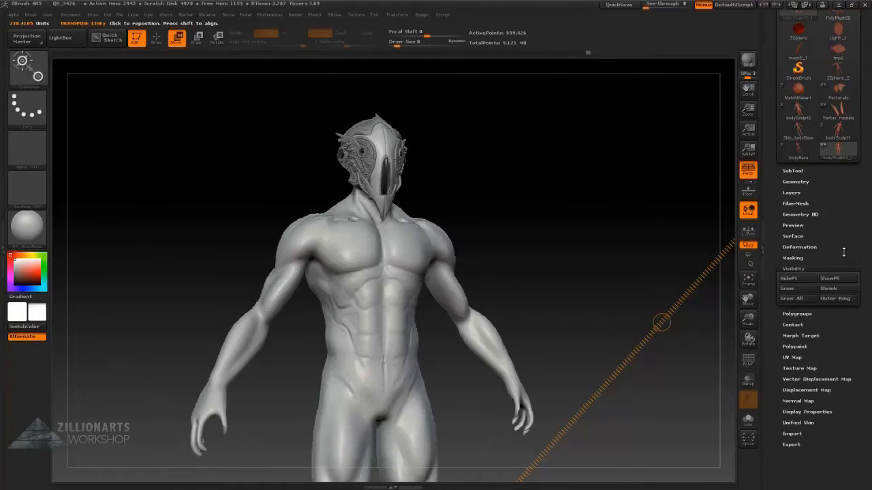
{"action": "left_click_drag", "start_coordinate": [846, 251], "coordinate": [843, 331]}
{"action": "left_click", "coordinate": [793, 410]}
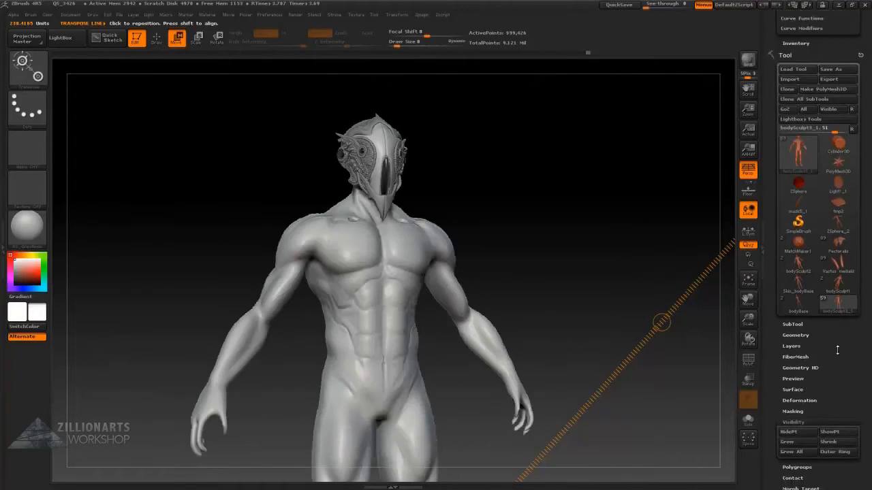
{"action": "left_click", "coordinate": [797, 409]}
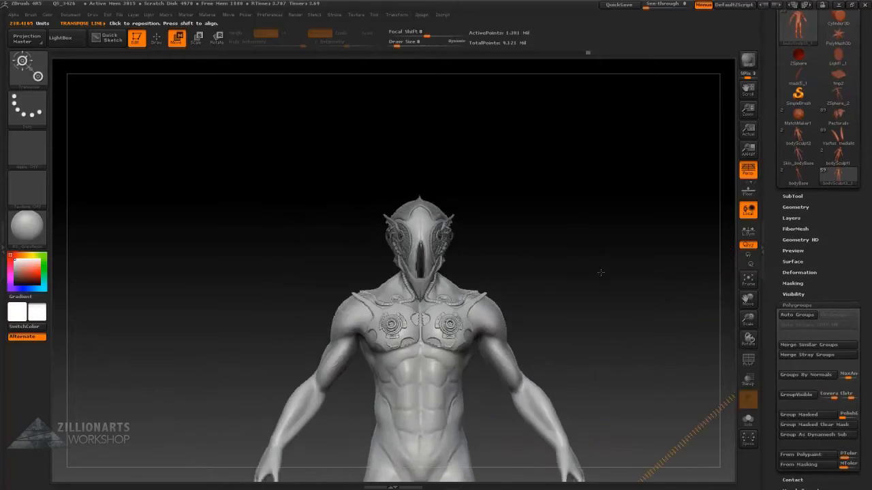
{"action": "left_click_drag", "start_coordinate": [633, 282], "coordinate": [614, 222]}
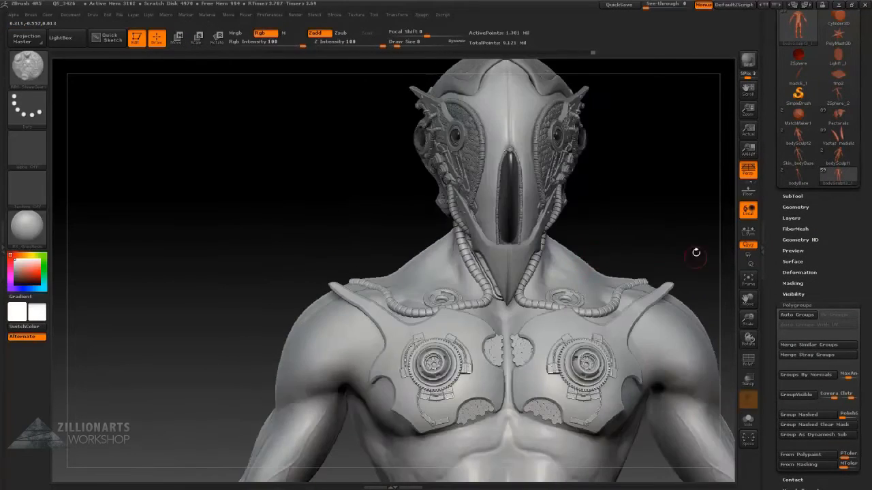
Hide the armour and sculpt a round recess at the top of the sternum with the Clay brush.
{"action": "key", "text": "space"}
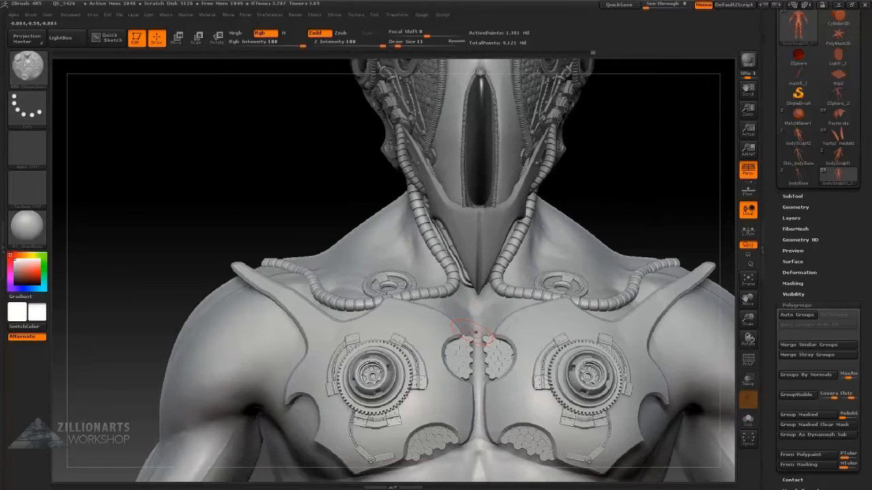
{"action": "key", "text": "b"}
{"action": "left_click", "coordinate": [477, 322]}
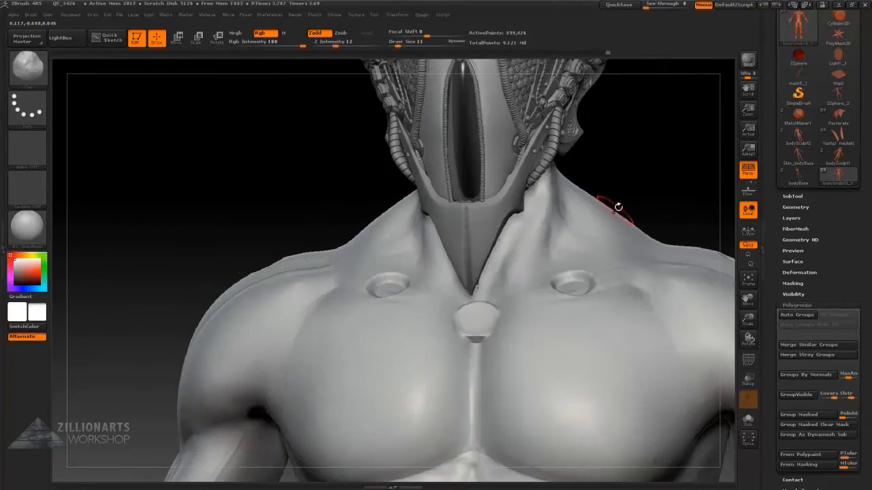
{"action": "key", "text": "space"}
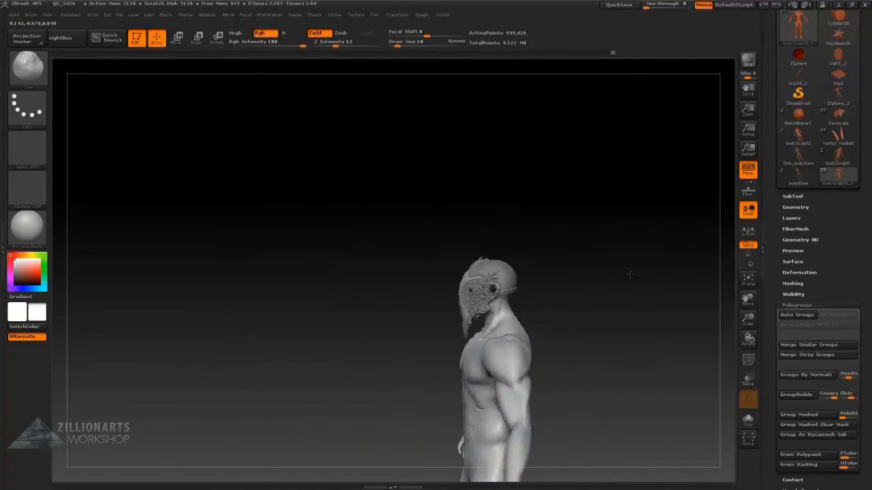
Insert a steam gear into the round recess on the sternum and adjust its position below the mask's tip.
{"action": "key", "text": "b"}
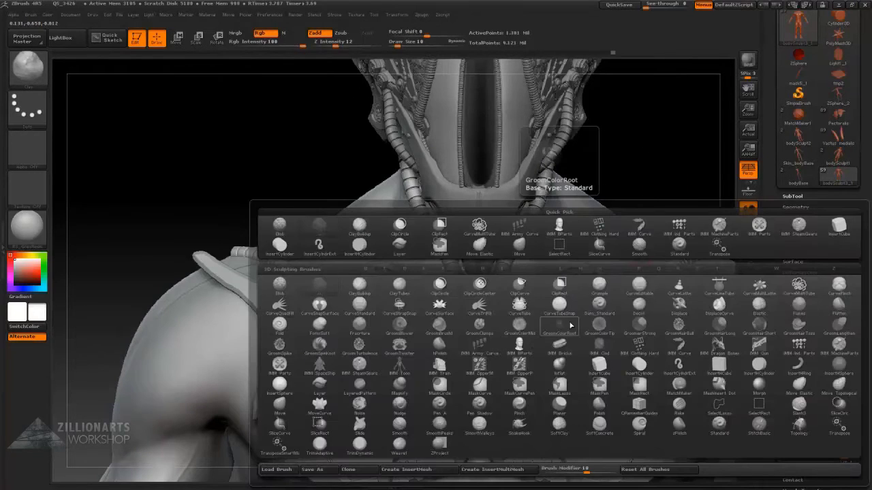
{"action": "key", "text": "i"}
{"action": "key", "text": "m"}
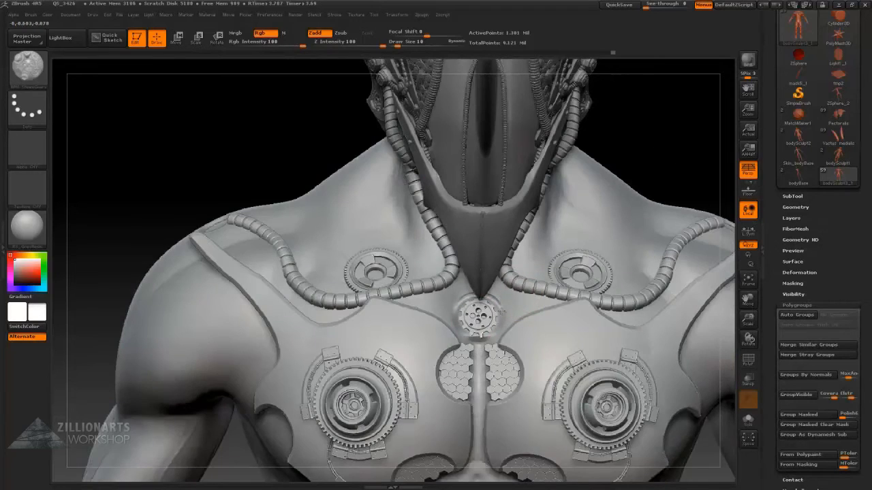
{"action": "key", "text": "w"}
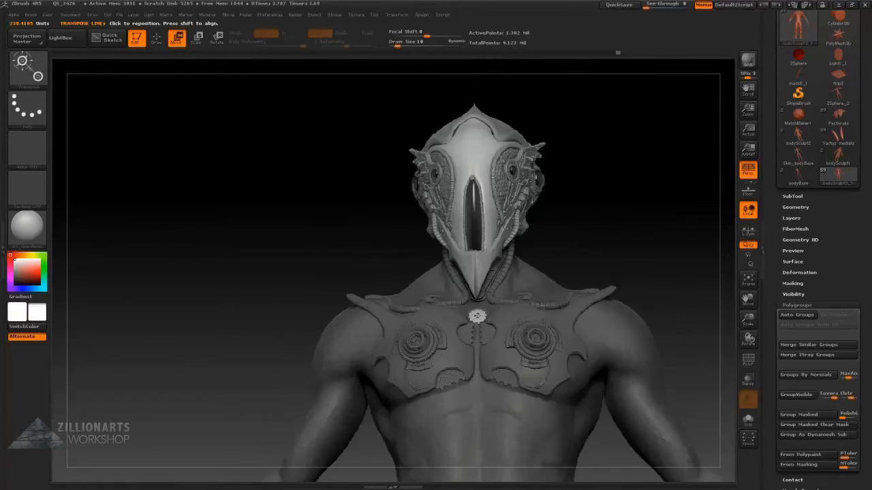
{"action": "left_click_drag", "start_coordinate": [647, 205], "coordinate": [586, 272]}
{"action": "left_click_drag", "start_coordinate": [619, 226], "coordinate": [599, 245], "text": "shift"}
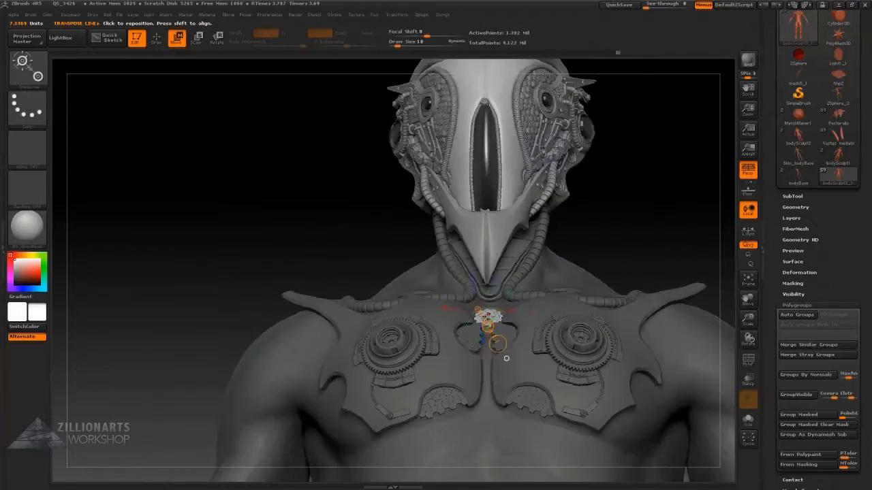
{"action": "key", "text": "b"}
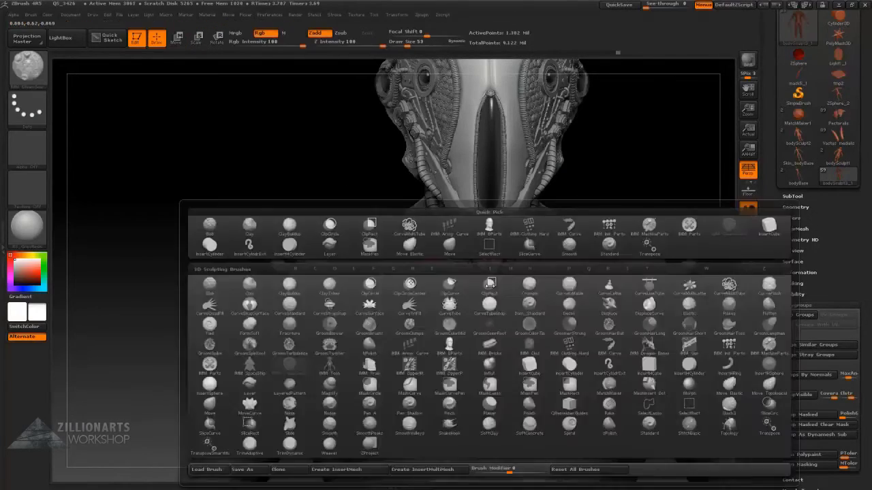
Insert a round hexagonal grille into the recess at the top of the sternum and scale it to fit.
{"action": "key", "text": "s"}
{"action": "key", "text": "t"}
{"action": "mouse_move", "coordinate": [688, 163]}
{"action": "left_mouse_down"}
{"action": "mouse_move", "coordinate": [640, 170]}
{"action": "mouse_move", "coordinate": [692, 156]}
{"action": "mouse_move", "coordinate": [613, 157]}
{"action": "left_mouse_up"}
{"action": "key", "text": "b"}
{"action": "key", "text": "i"}
{"action": "key", "text": "p"}
{"action": "key", "text": "m"}
{"action": "left_click", "coordinate": [237, 332]}
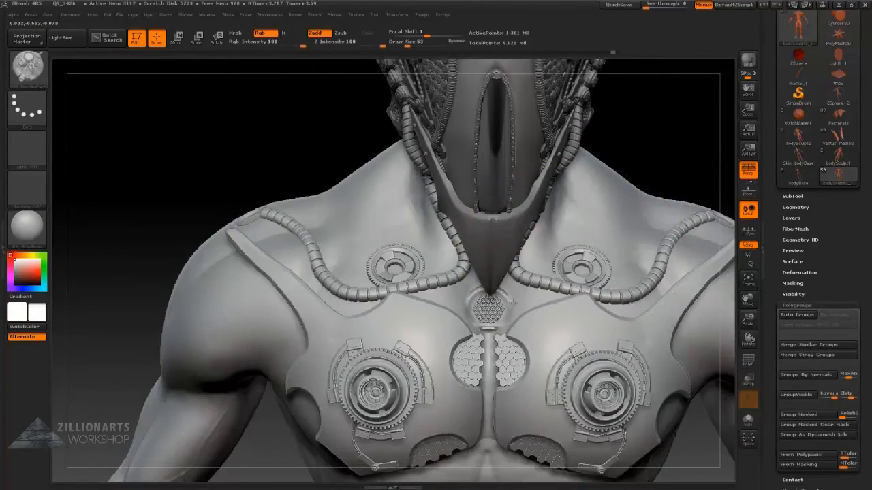
{"action": "left_click_drag", "start_coordinate": [664, 157], "coordinate": [671, 122]}
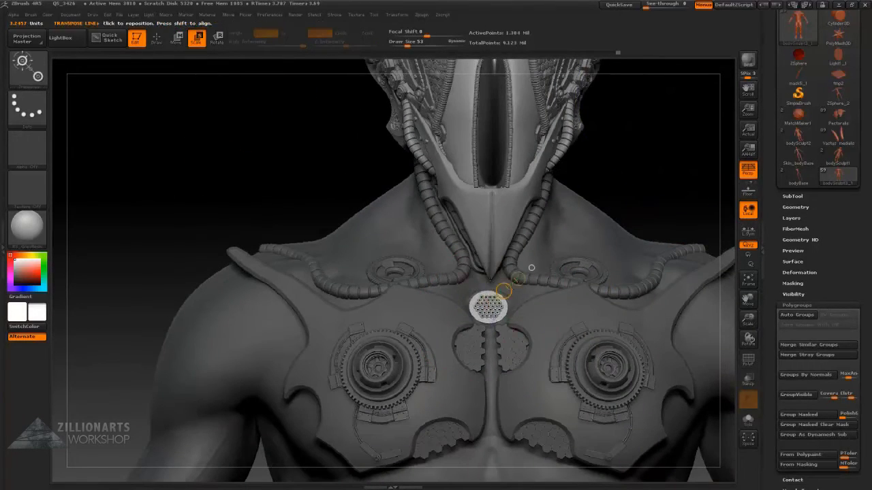
Add a toothed steam gear ring around the sternum grille, seat both parts together and clear the mask.
{"action": "key", "text": "q"}
{"action": "key", "text": "m"}
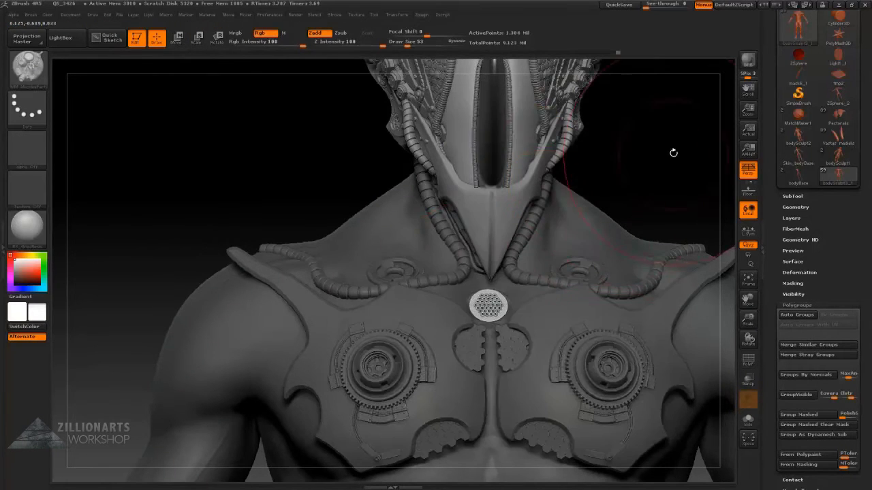
{"action": "mouse_move", "coordinate": [672, 152]}
{"action": "left_mouse_down", "text": "alt"}
{"action": "mouse_move", "coordinate": [654, 204]}
{"action": "mouse_move", "coordinate": [637, 174]}
{"action": "left_mouse_up", "text": "alt"}
{"action": "key", "text": "b"}
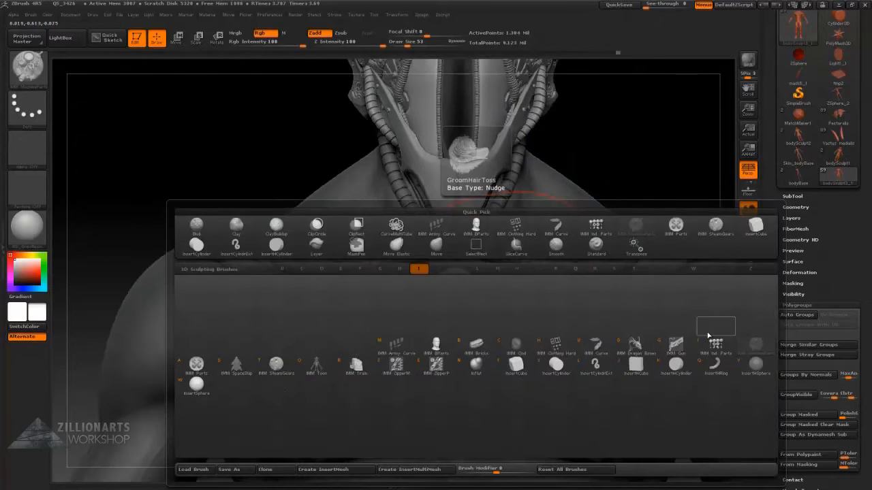
{"action": "key", "text": "t"}
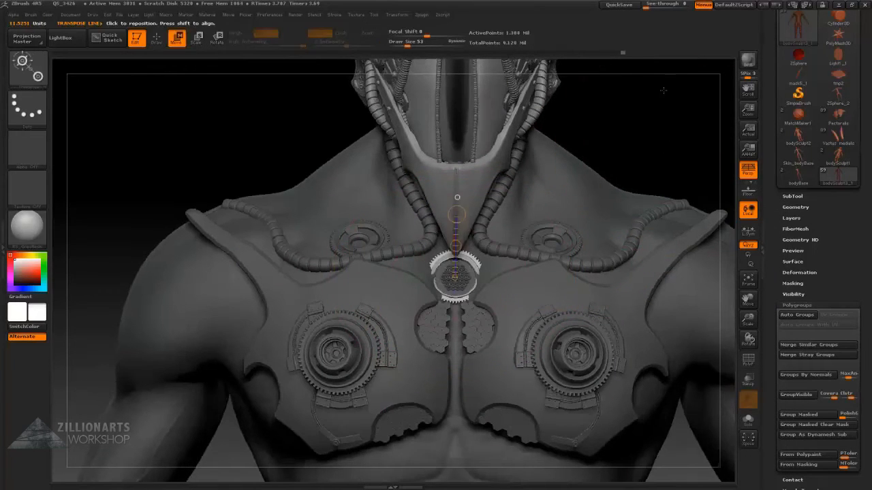
{"action": "key", "text": "w"}
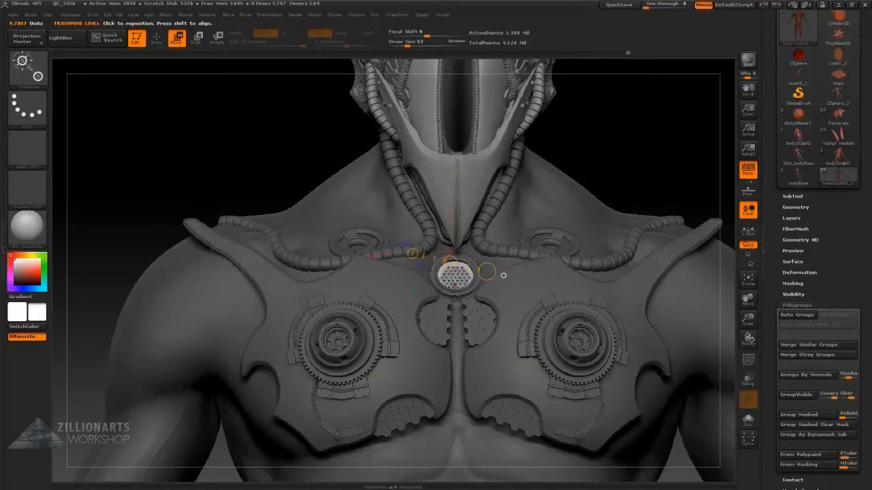
{"action": "key", "text": "q"}
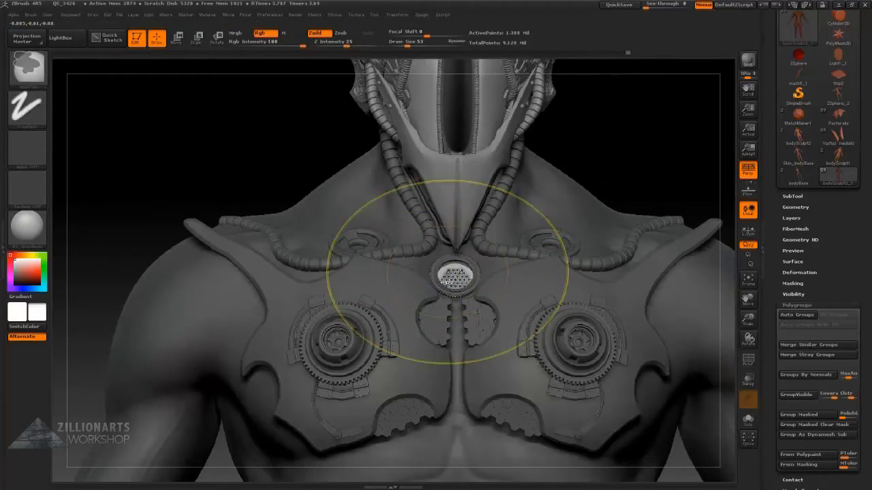
{"action": "mouse_move", "coordinate": [455, 276]}
{"action": "left_mouse_down", "text": "shift"}
{"action": "mouse_move", "coordinate": [613, 204]}
{"action": "mouse_move", "coordinate": [721, 109]}
{"action": "left_mouse_up", "text": "shift"}
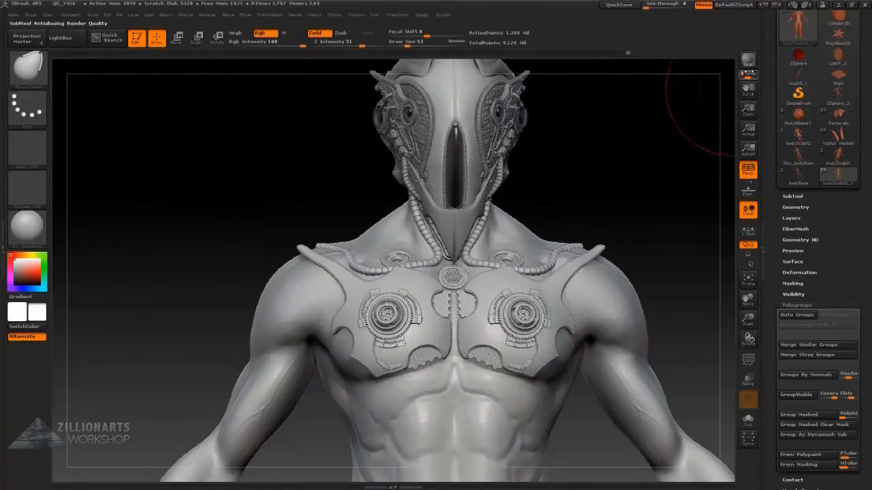
Duplicate the jointed bar pair from the lower chest plate to the inner plate edge beside the sternum and rotate the copy along that edge.
{"action": "mouse_move", "coordinate": [628, 160]}
{"action": "left_mouse_down", "text": "alt"}
{"action": "mouse_move", "coordinate": [671, 142]}
{"action": "mouse_move", "coordinate": [661, 183]}
{"action": "mouse_move", "coordinate": [708, 181]}
{"action": "mouse_move", "coordinate": [613, 167]}
{"action": "mouse_move", "coordinate": [599, 202]}
{"action": "mouse_move", "coordinate": [651, 194]}
{"action": "mouse_move", "coordinate": [606, 151]}
{"action": "left_mouse_up", "text": "alt"}
{"action": "key", "text": "w"}
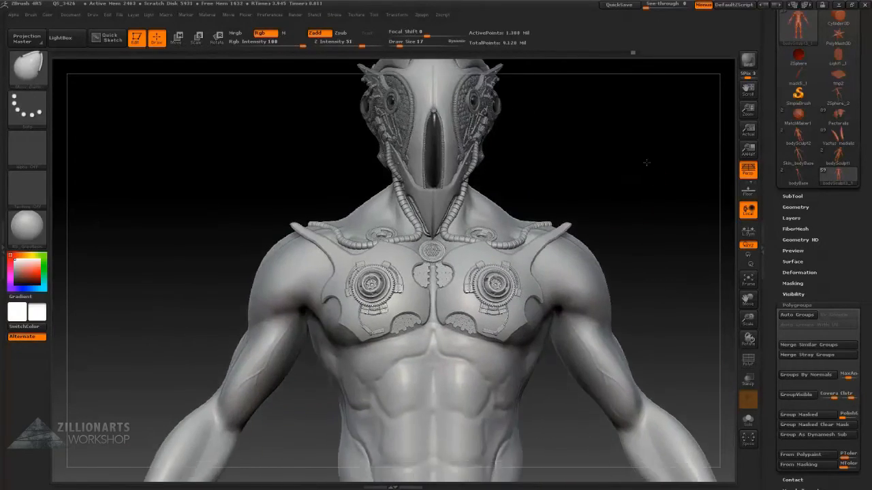
{"action": "left_click_drag", "start_coordinate": [646, 163], "coordinate": [737, 87]}
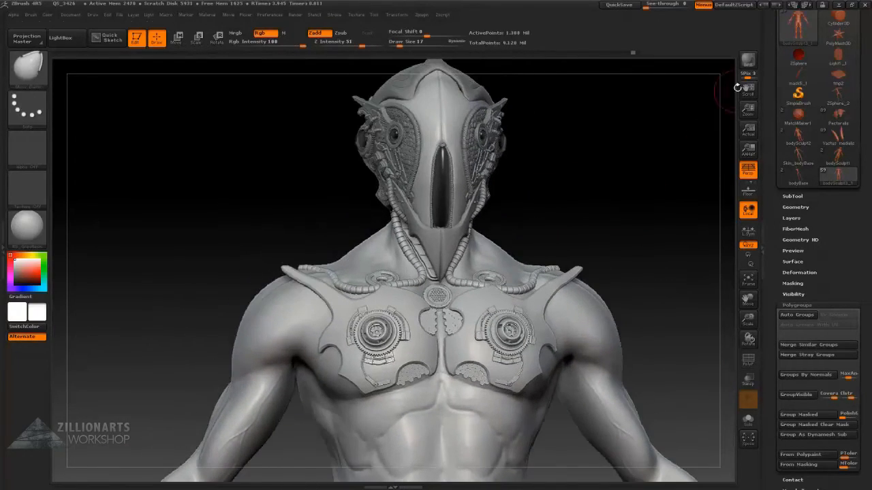
{"action": "mouse_move", "coordinate": [593, 111]}
{"action": "left_mouse_down"}
{"action": "mouse_move", "coordinate": [633, 143]}
{"action": "mouse_move", "coordinate": [599, 163]}
{"action": "mouse_move", "coordinate": [606, 175]}
{"action": "mouse_move", "coordinate": [670, 132]}
{"action": "mouse_move", "coordinate": [286, 339]}
{"action": "mouse_move", "coordinate": [351, 167]}
{"action": "left_mouse_up"}
{"action": "key", "text": "w"}
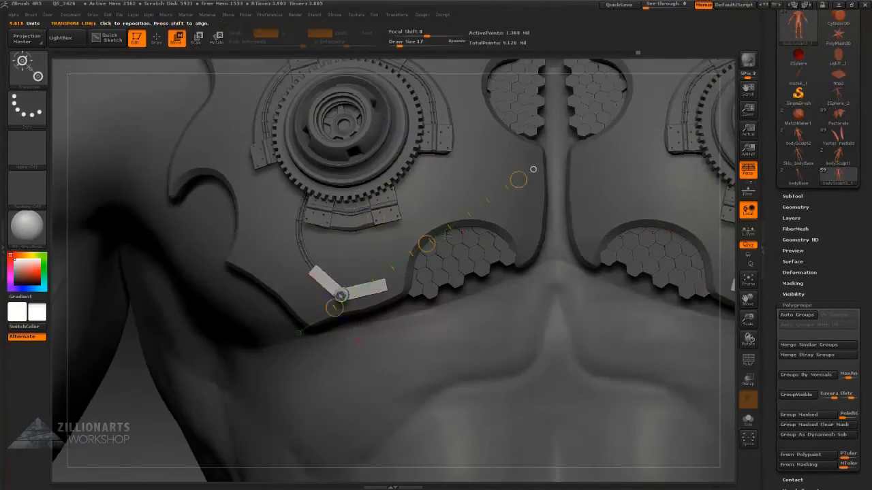
{"action": "mouse_move", "coordinate": [385, 270]}
{"action": "left_mouse_down"}
{"action": "mouse_move", "coordinate": [531, 179]}
{"action": "mouse_move", "coordinate": [535, 167]}
{"action": "left_mouse_up"}
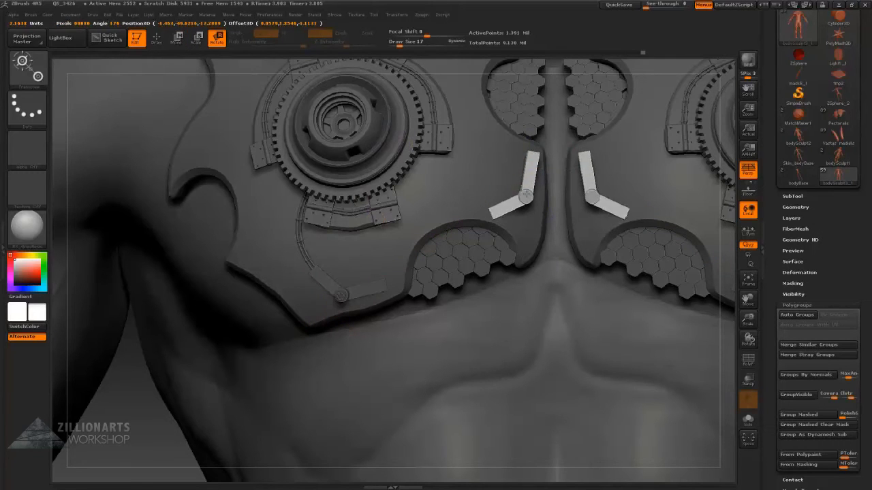
{"action": "mouse_move", "coordinate": [681, 341]}
{"action": "left_mouse_down"}
{"action": "mouse_move", "coordinate": [477, 238]}
{"action": "mouse_move", "coordinate": [424, 189]}
{"action": "mouse_move", "coordinate": [492, 252]}
{"action": "left_mouse_up"}
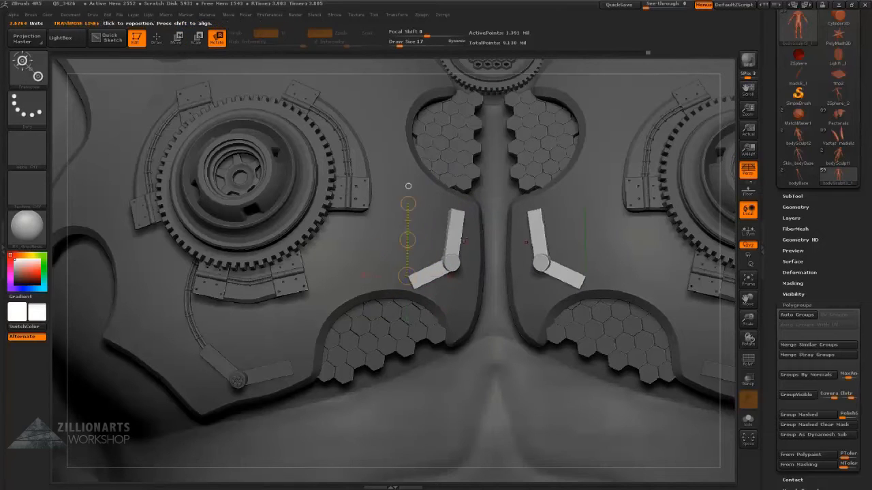
{"action": "mouse_move", "coordinate": [463, 184]}
{"action": "left_mouse_down"}
{"action": "mouse_move", "coordinate": [605, 225]}
{"action": "mouse_move", "coordinate": [515, 262]}
{"action": "mouse_move", "coordinate": [453, 313]}
{"action": "mouse_move", "coordinate": [544, 382]}
{"action": "mouse_move", "coordinate": [686, 426]}
{"action": "mouse_move", "coordinate": [476, 327]}
{"action": "left_mouse_up"}
{"action": "key", "text": "f"}
{"action": "left_click_drag", "start_coordinate": [404, 231], "coordinate": [398, 277]}
{"action": "left_click_drag", "start_coordinate": [532, 159], "coordinate": [530, 184], "text": "alt"}
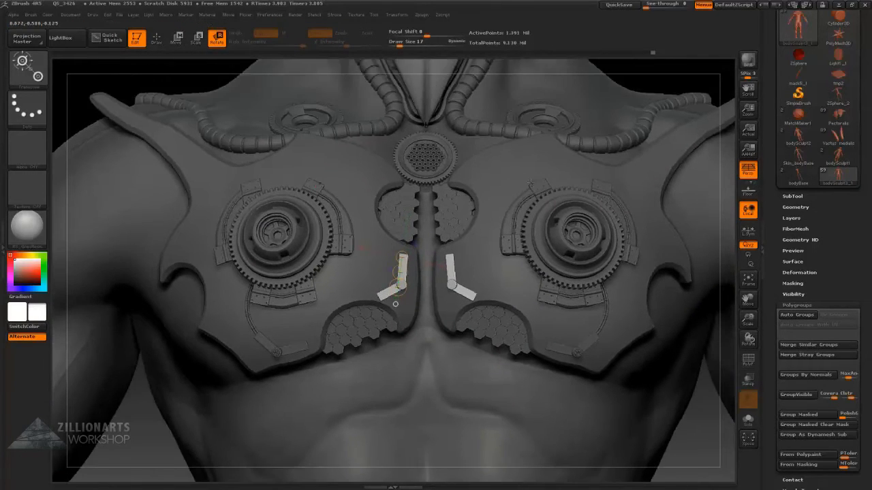
Load the Vents Set insert brush from the Brushes & Insert Meshes folder.
{"action": "key", "text": "b"}
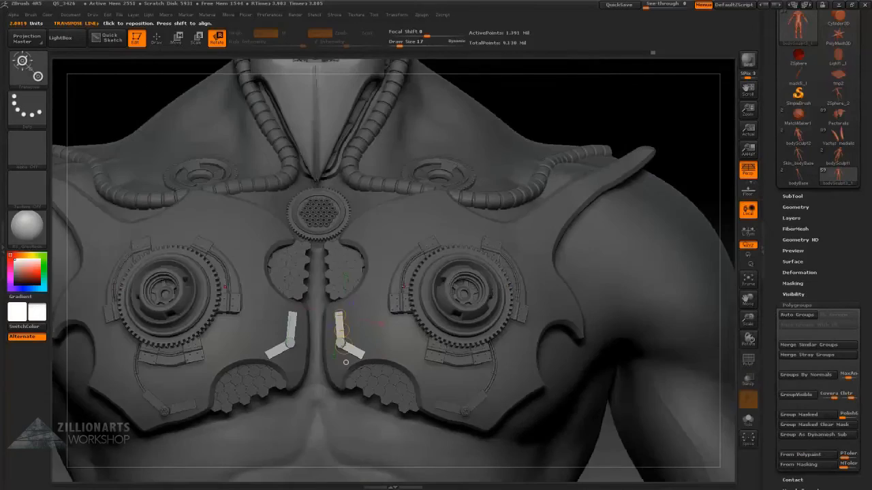
{"action": "mouse_move", "coordinate": [578, 137]}
{"action": "left_mouse_down"}
{"action": "mouse_move", "coordinate": [633, 118]}
{"action": "mouse_move", "coordinate": [360, 318]}
{"action": "mouse_move", "coordinate": [416, 200]}
{"action": "mouse_move", "coordinate": [436, 187]}
{"action": "mouse_move", "coordinate": [475, 196]}
{"action": "mouse_move", "coordinate": [360, 235]}
{"action": "left_mouse_up"}
{"action": "key", "text": "space"}
{"action": "key", "text": "b"}
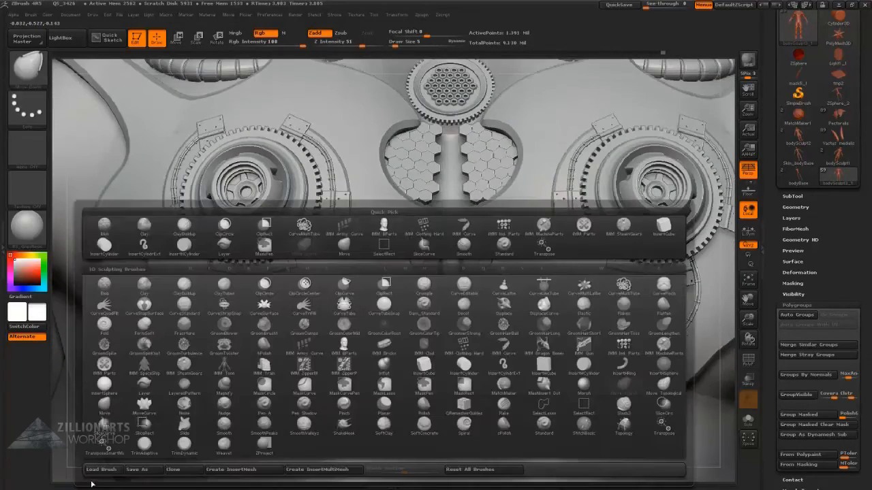
{"action": "left_click", "coordinate": [101, 470]}
{"action": "scroll", "coordinate": [47, 136], "scroll_direction": "down", "scroll_amount": 2}
{"action": "left_click", "coordinate": [45, 181]}
{"action": "double_click", "coordinate": [166, 165]}
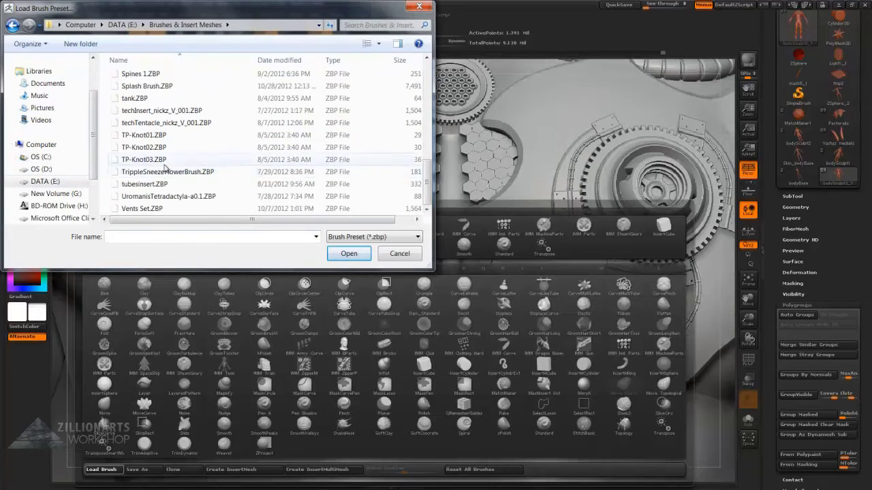
{"action": "double_click", "coordinate": [166, 169]}
Try placing a Sci-Fi Vent 03 insert on the chest plate between the gear and the sternum.
{"action": "left_click", "coordinate": [369, 289]}
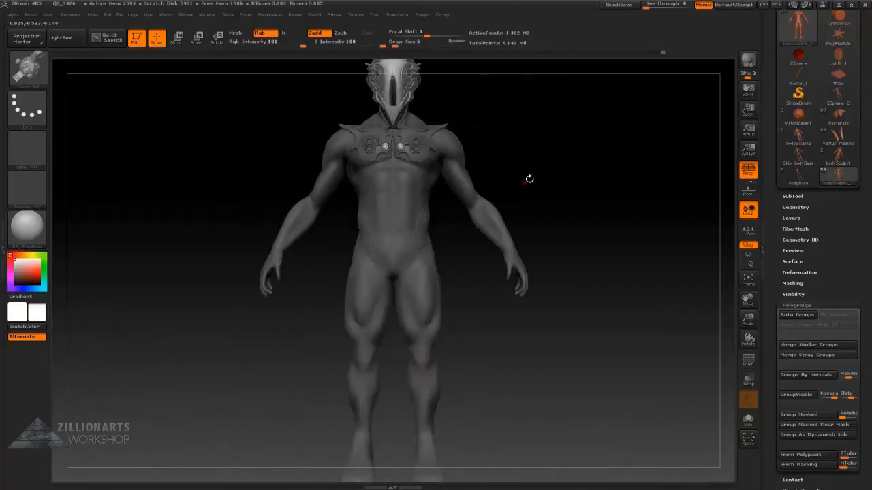
{"action": "left_click_drag", "start_coordinate": [527, 177], "coordinate": [470, 262]}
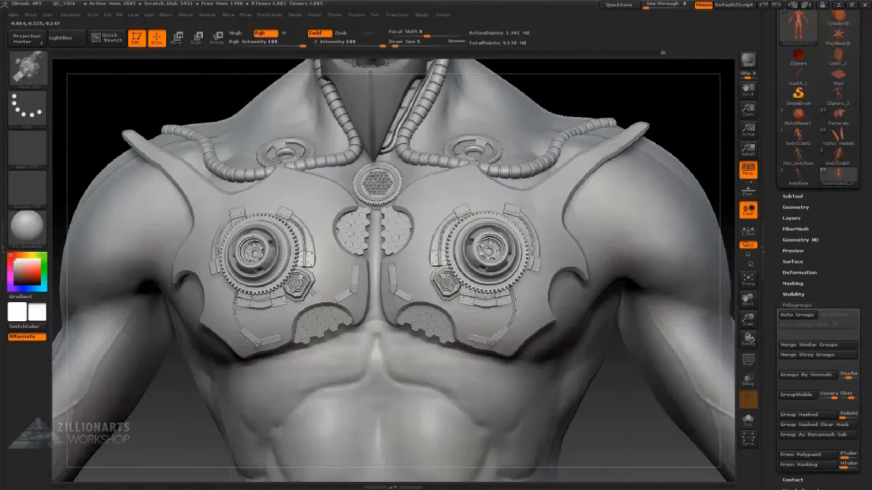
{"action": "left_click_drag", "start_coordinate": [622, 425], "coordinate": [730, 141]}
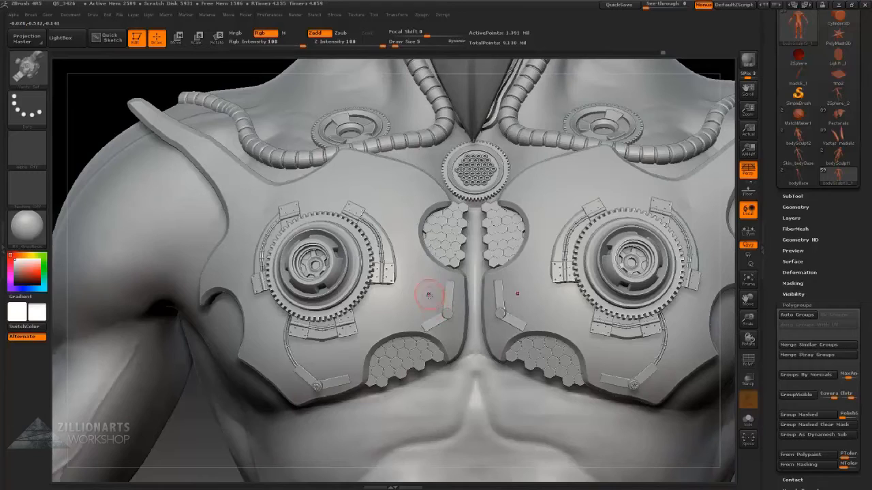
{"action": "left_click_drag", "start_coordinate": [429, 294], "coordinate": [432, 288]}
{"action": "left_click_drag", "start_coordinate": [583, 302], "coordinate": [763, 286]}
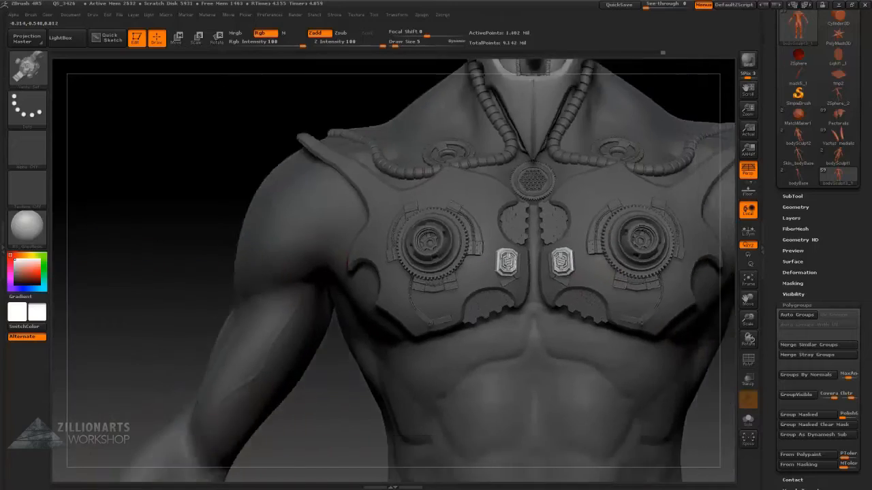
{"action": "key", "text": "ctrl+z"}
Try the Sci-Fi Vent 02 insert on the chest plate beside the gear.
{"action": "key", "text": "m"}
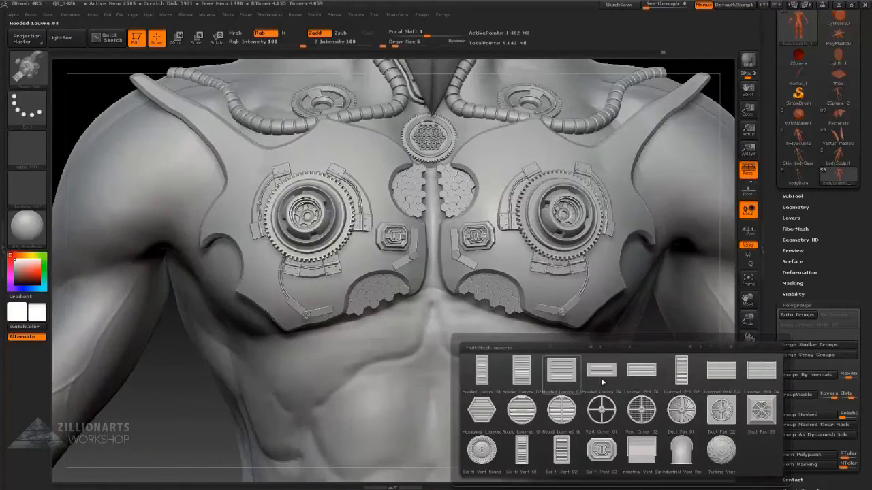
{"action": "left_click", "coordinate": [561, 450]}
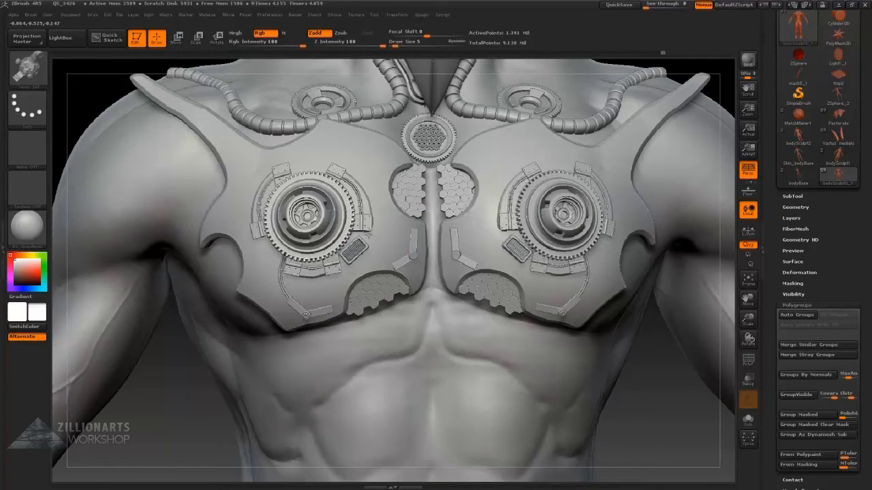
{"action": "left_click", "coordinate": [392, 237]}
{"action": "left_click_drag", "start_coordinate": [726, 238], "coordinate": [717, 132]}
{"action": "left_click_drag", "start_coordinate": [664, 230], "coordinate": [701, 136]}
Copy the cylindrical hinge pin to the free ends of the inner and lower jointed bars.
{"action": "key", "text": "w"}
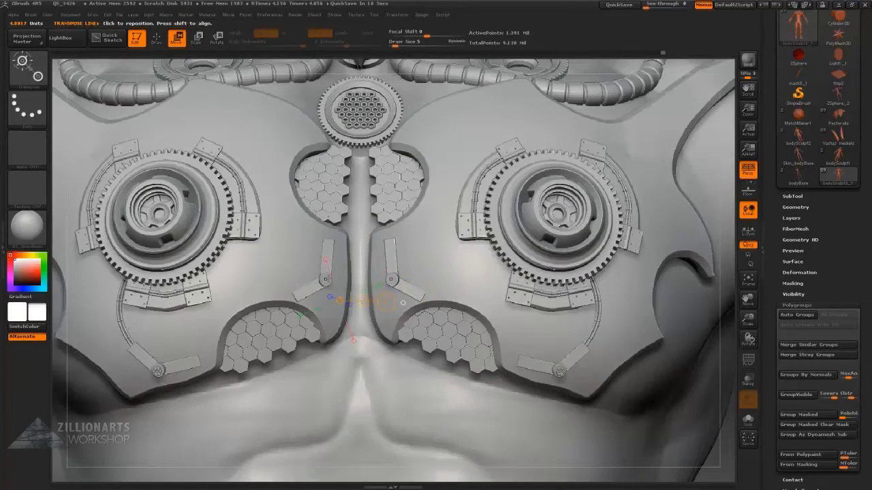
{"action": "left_click_drag", "start_coordinate": [333, 286], "coordinate": [264, 300]}
{"action": "left_click_drag", "start_coordinate": [701, 204], "coordinate": [487, 258]}
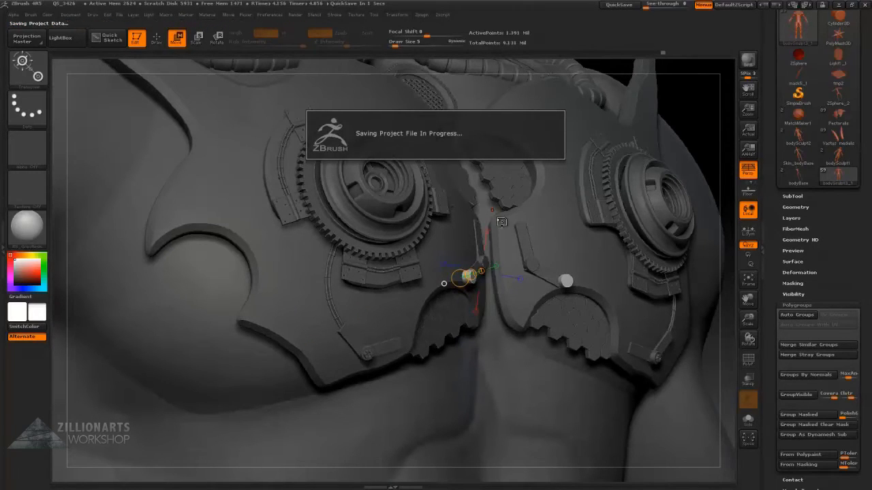
{"action": "left_click_drag", "start_coordinate": [733, 352], "coordinate": [375, 328]}
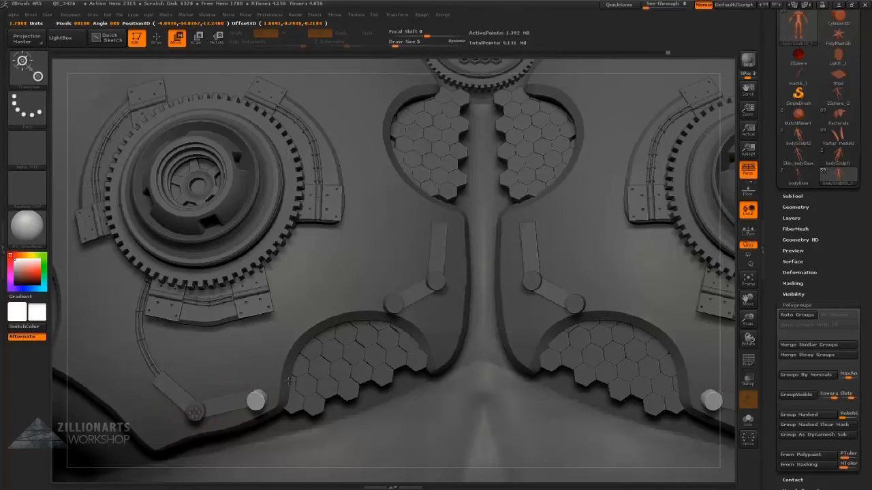
{"action": "key", "text": "q"}
Draw a thin segmented tube with the curve insert brush over the lower hexagonal insert, linking the two bar-end pins, and refine its shape.
{"action": "mouse_move", "coordinate": [225, 391]}
{"action": "left_mouse_down"}
{"action": "mouse_move", "coordinate": [690, 168]}
{"action": "mouse_move", "coordinate": [229, 164]}
{"action": "mouse_move", "coordinate": [419, 276]}
{"action": "left_mouse_up"}
{"action": "key", "text": "b"}
{"action": "left_click", "coordinate": [523, 335]}
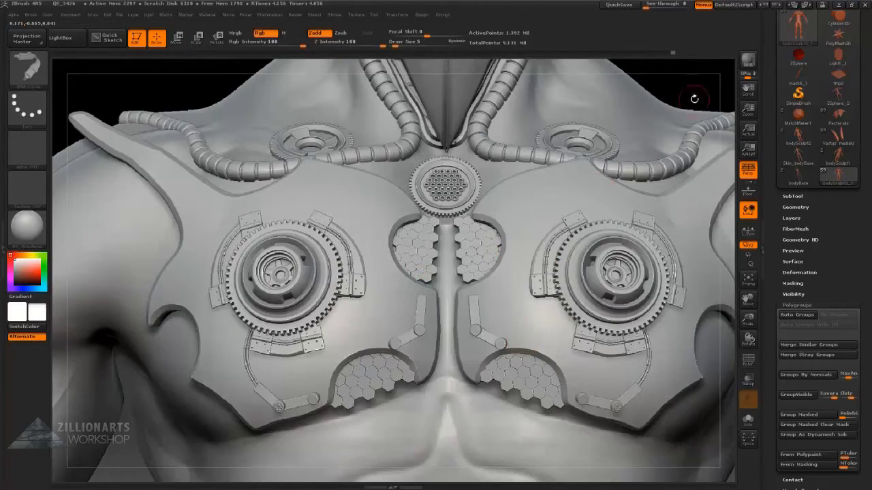
{"action": "mouse_move", "coordinate": [690, 93]}
{"action": "left_mouse_down", "text": "alt"}
{"action": "mouse_move", "coordinate": [533, 67]}
{"action": "mouse_move", "coordinate": [572, 18]}
{"action": "left_mouse_up", "text": "alt"}
{"action": "left_click_drag", "start_coordinate": [366, 302], "coordinate": [368, 303]}
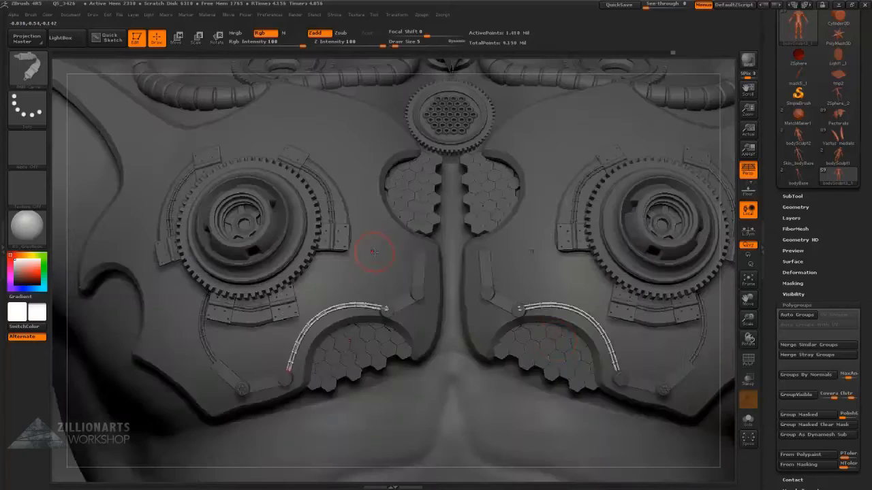
{"action": "key", "text": "space"}
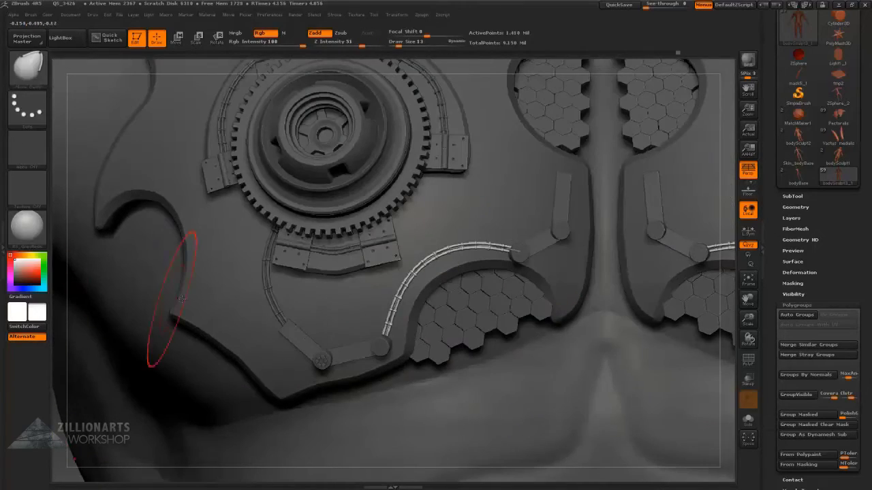
{"action": "key", "text": "f"}
Hide the segmented tubes running from the mask over the shoulders and delete their hidden geometry.
{"action": "left_click_drag", "start_coordinate": [570, 266], "coordinate": [627, 168], "text": "alt"}
{"action": "key", "text": "w"}
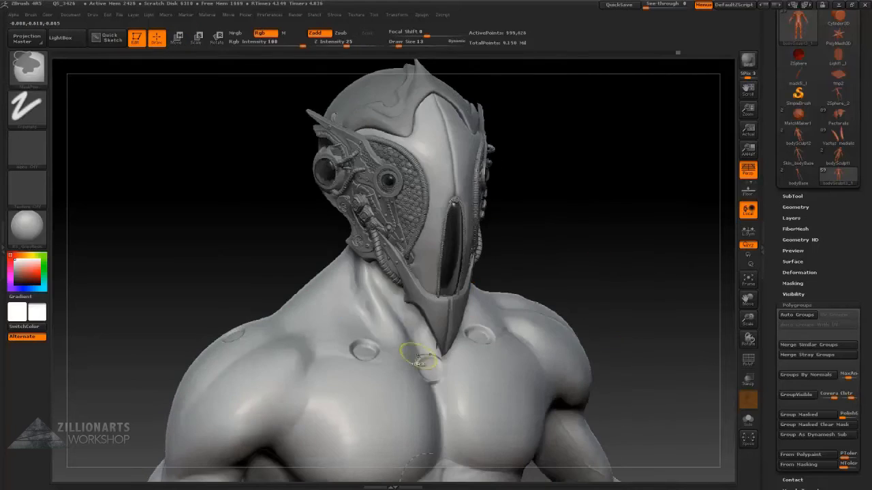
{"action": "key", "text": "space"}
{"action": "scroll", "coordinate": [804, 125], "scroll_direction": "up", "scroll_amount": 5}
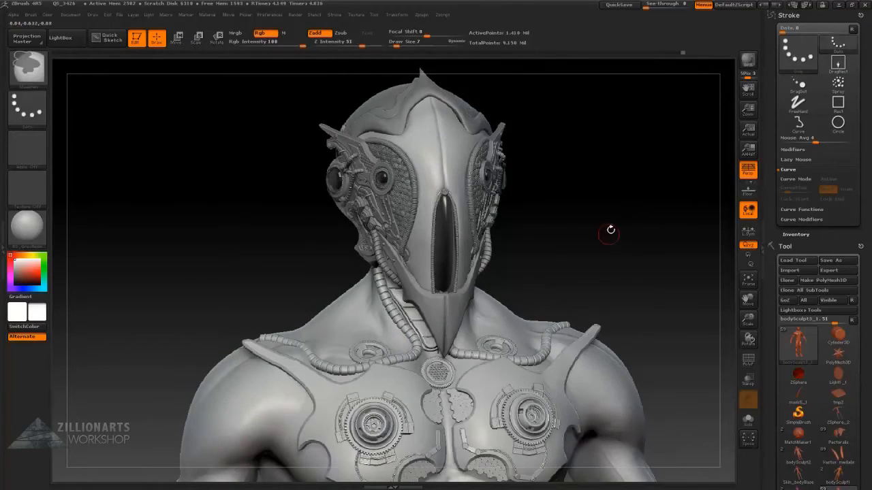
{"action": "key", "text": "w"}
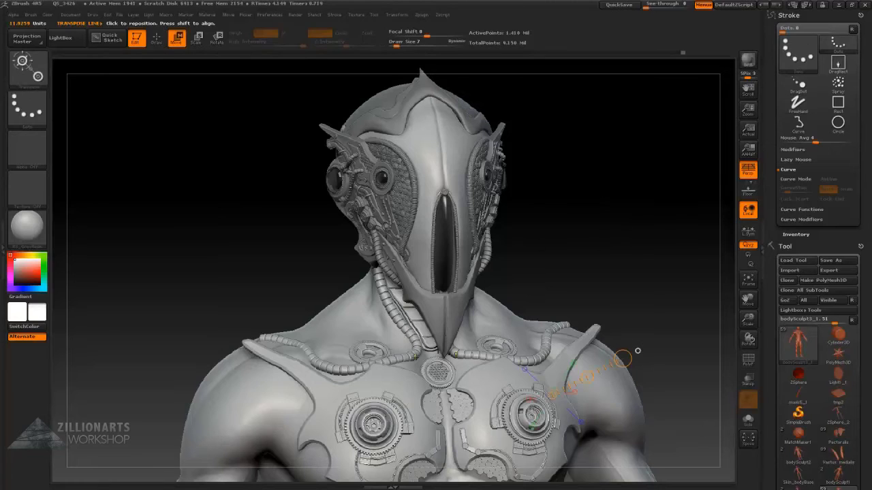
{"action": "key", "text": "q"}
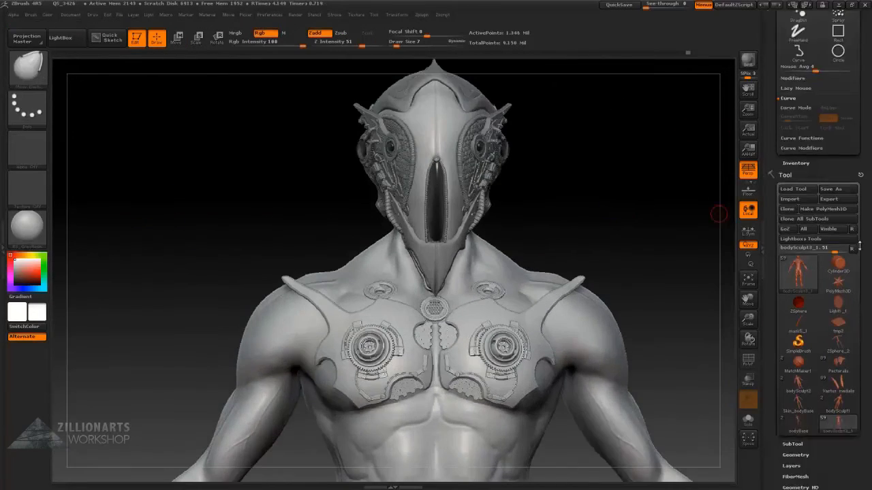
{"action": "left_click", "coordinate": [795, 455]}
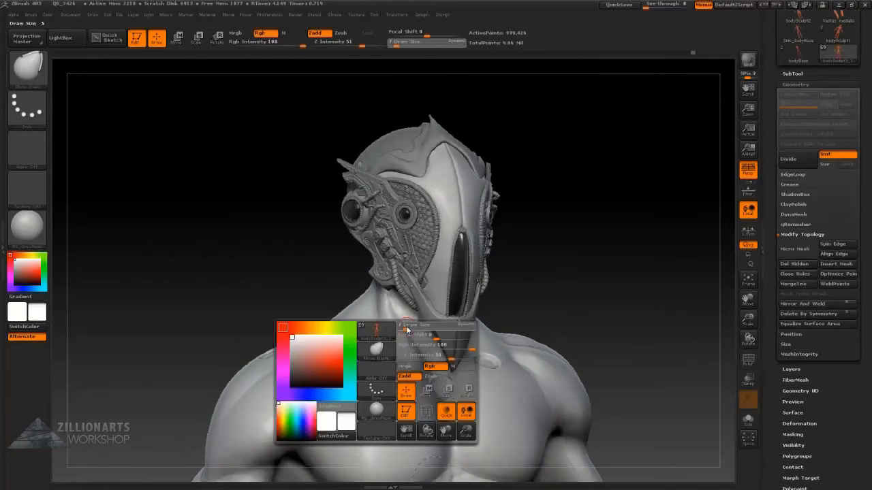
Isolate the body, turn on LazyMouse and paint a mask band down each side of the neck to the sternum.
{"action": "mouse_move", "coordinate": [518, 327]}
{"action": "left_mouse_down"}
{"action": "mouse_move", "coordinate": [576, 344]}
{"action": "mouse_move", "coordinate": [593, 300]}
{"action": "mouse_move", "coordinate": [584, 253]}
{"action": "mouse_move", "coordinate": [513, 335]}
{"action": "left_mouse_up"}
{"action": "scroll", "coordinate": [859, 99], "scroll_direction": "up", "scroll_amount": 10}
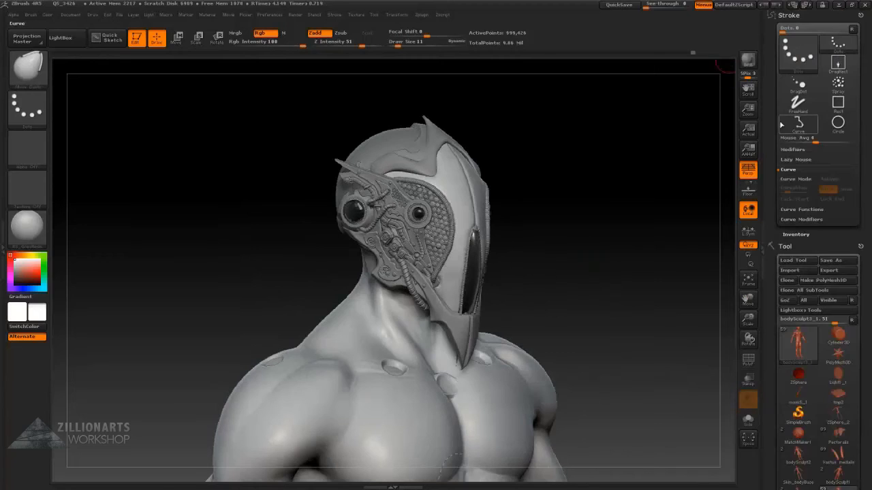
{"action": "left_click", "coordinate": [795, 160]}
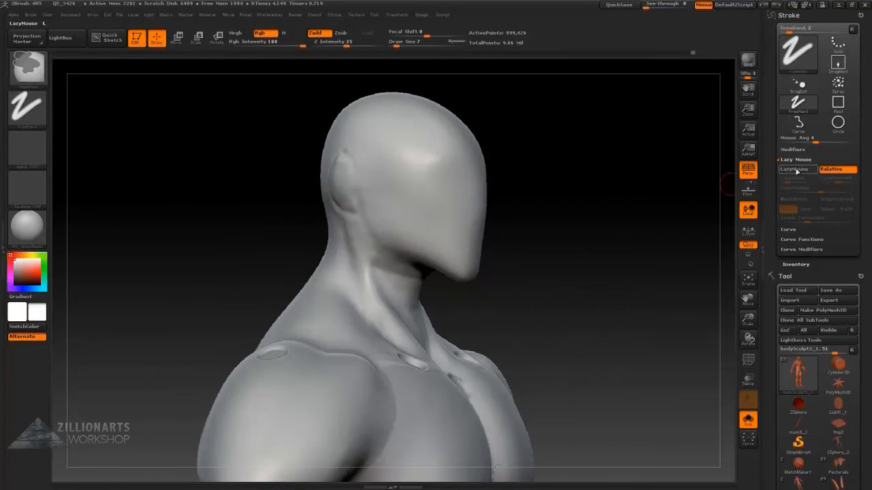
{"action": "left_click", "coordinate": [795, 169]}
{"action": "mouse_move", "coordinate": [385, 300]}
{"action": "left_mouse_down"}
{"action": "mouse_move", "coordinate": [377, 304]}
{"action": "mouse_move", "coordinate": [517, 272]}
{"action": "mouse_move", "coordinate": [615, 234]}
{"action": "mouse_move", "coordinate": [599, 238]}
{"action": "left_mouse_up"}
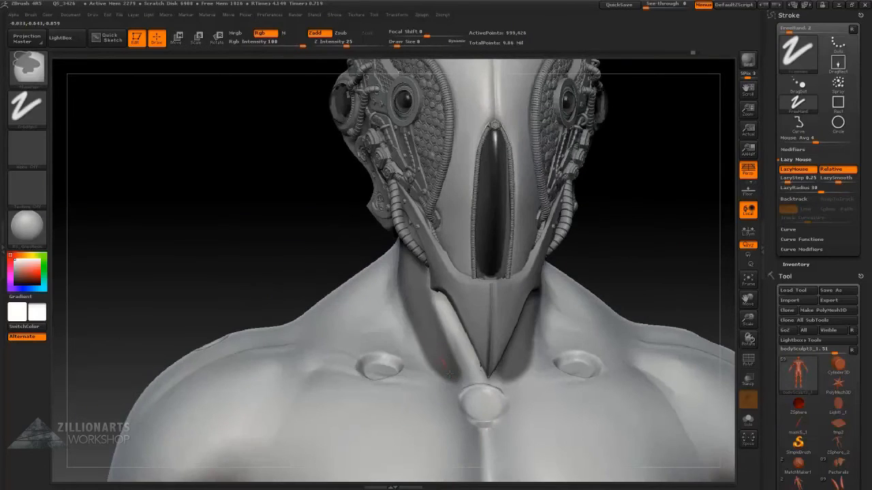
{"action": "left_click_drag", "start_coordinate": [651, 252], "coordinate": [446, 262]}
Cut narrow gaps across the neck mask bands and form raised, notched armour plates along both sides of the neck.
{"action": "key", "text": "space"}
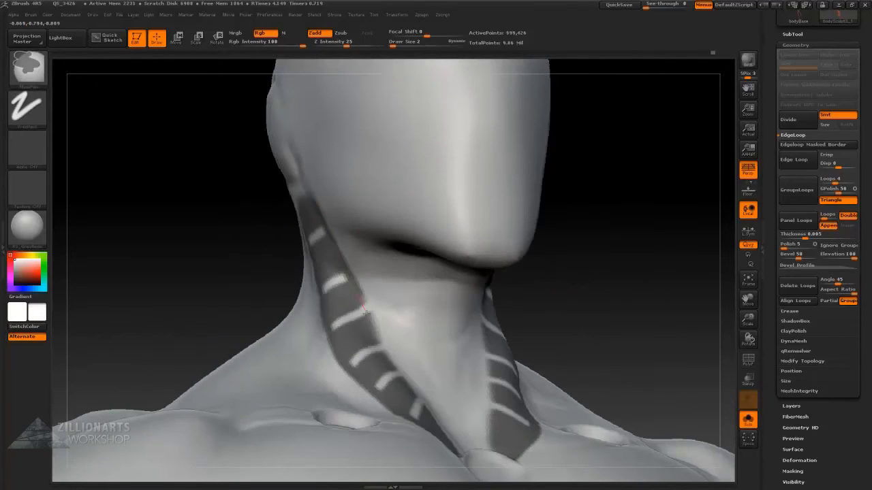
{"action": "left_click_drag", "start_coordinate": [425, 408], "coordinate": [481, 374]}
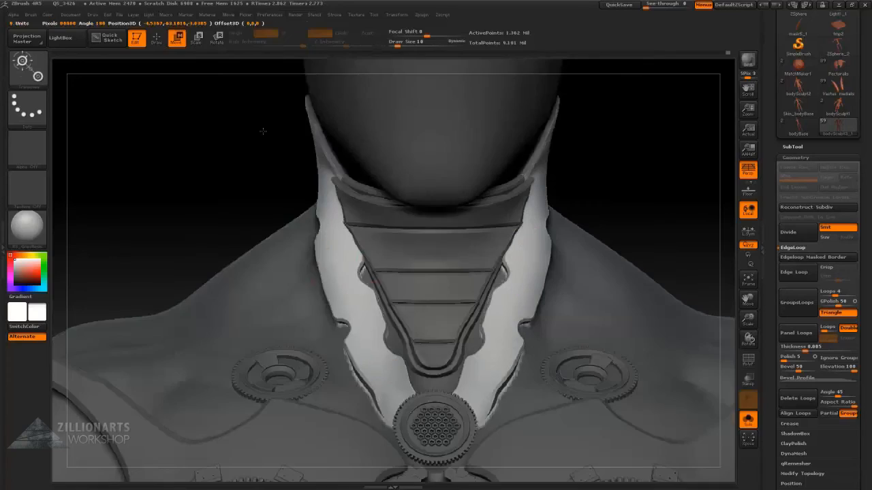
{"action": "key", "text": "space"}
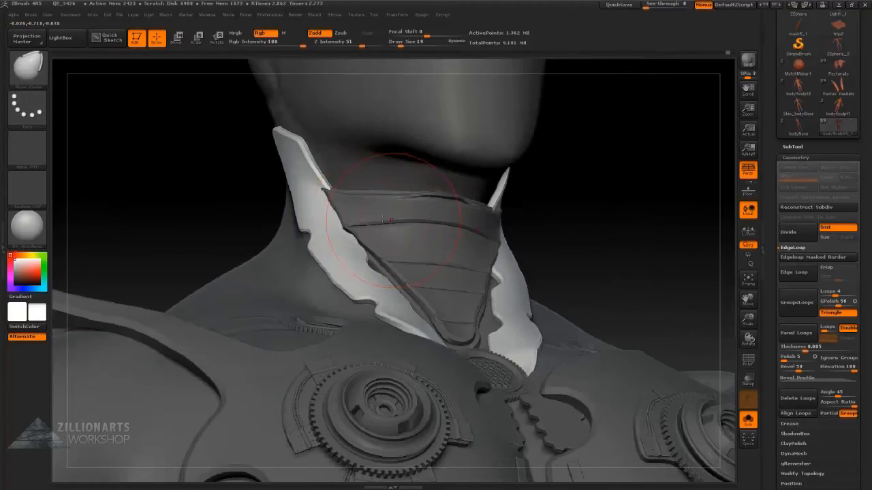